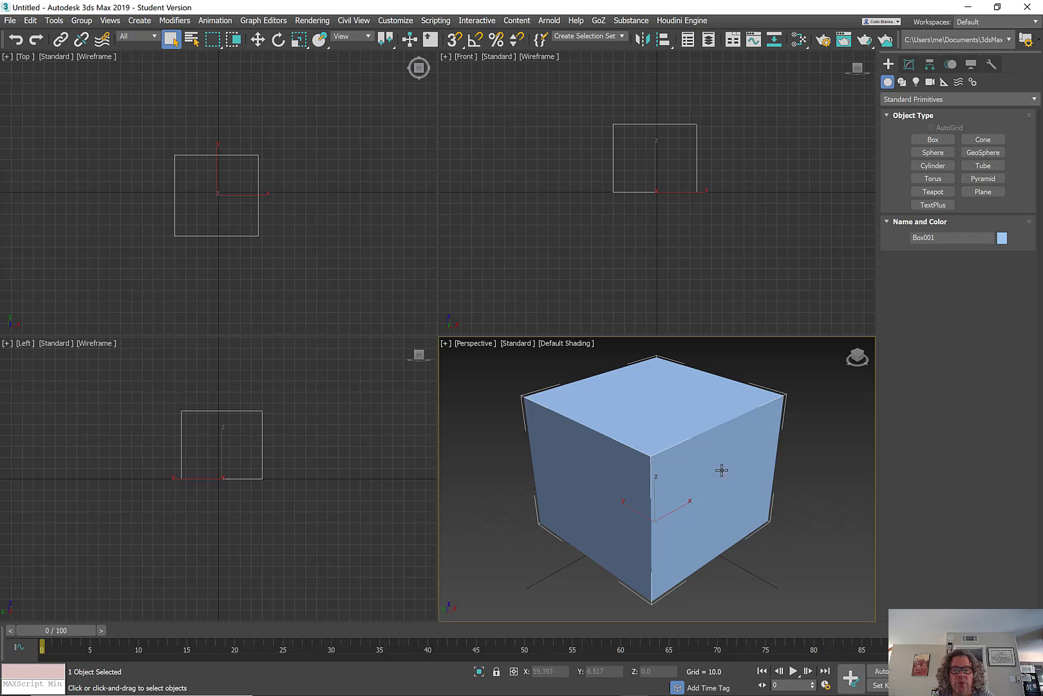
Set the box's length, width and height to 90 each
{"action": "scroll", "coordinate": [722, 470], "scroll_direction": "up", "scroll_amount": 2}
{"action": "scroll", "coordinate": [711, 454], "scroll_direction": "down", "scroll_amount": 5}
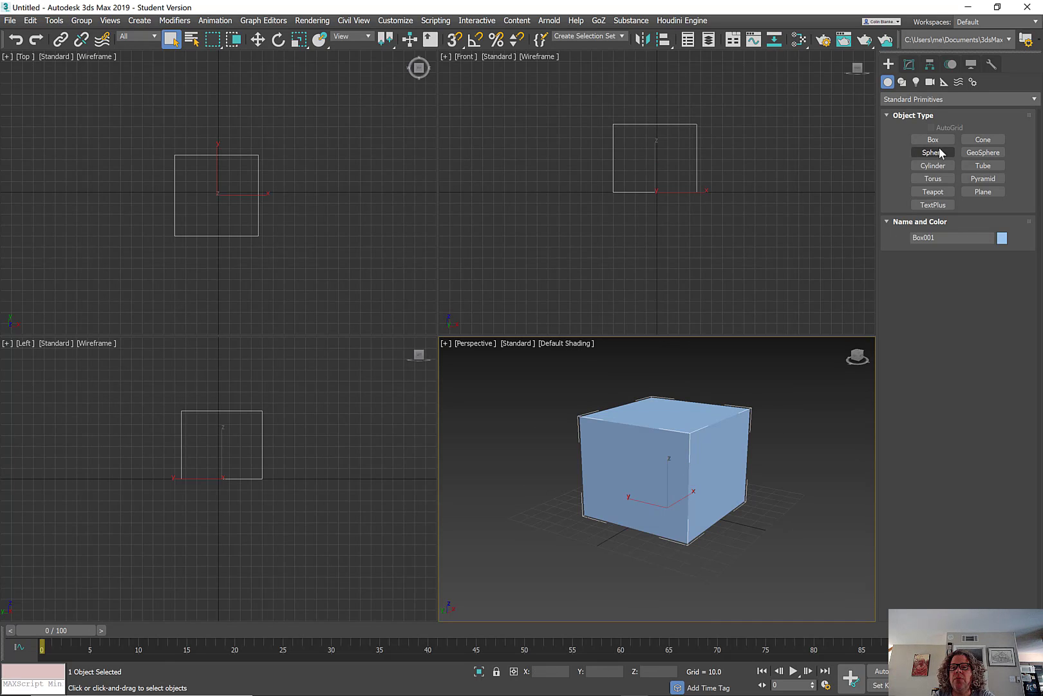
{"action": "left_click", "coordinate": [909, 64]}
{"action": "left_click", "coordinate": [992, 239]}
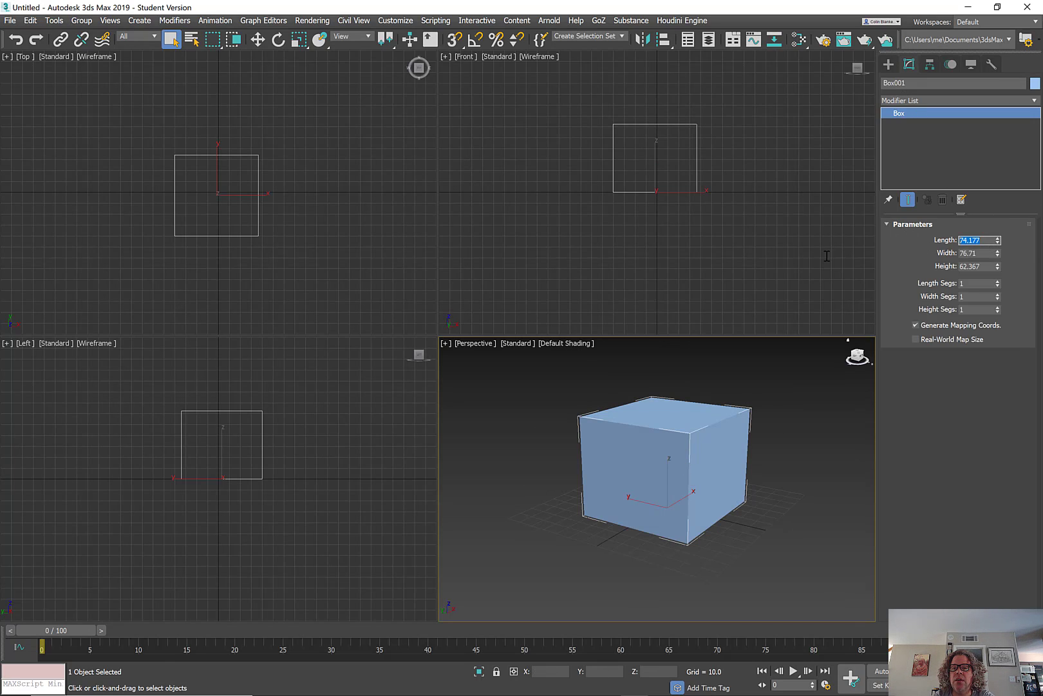
{"action": "type", "text": "90"}
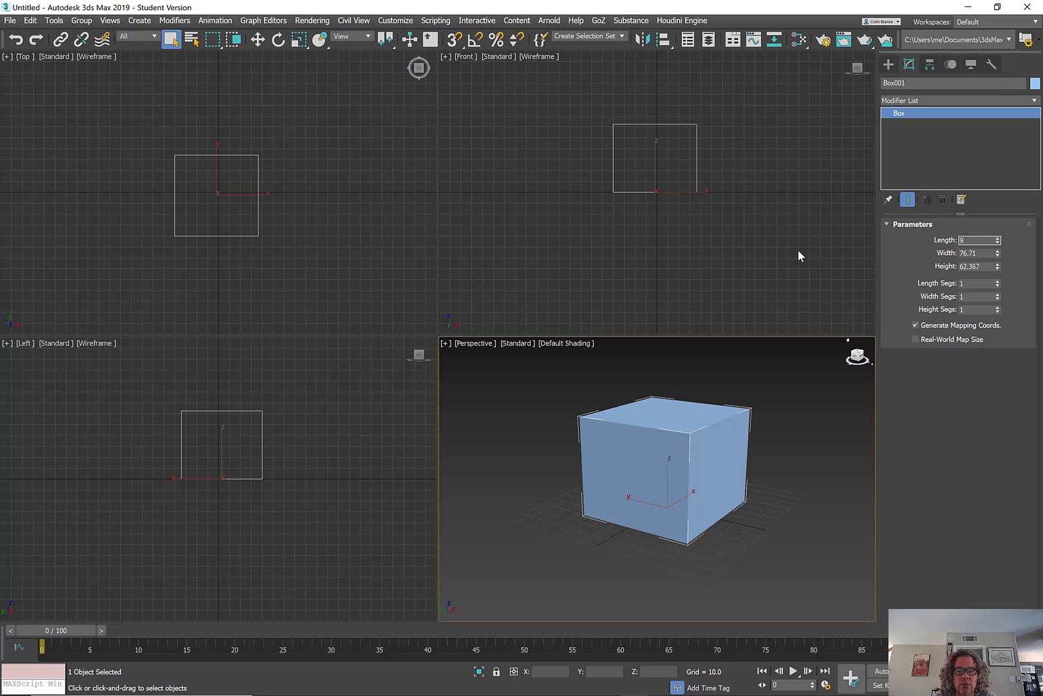
{"action": "key", "text": "Tab"}
{"action": "type", "text": "90"}
{"action": "key", "text": "Tab"}
{"action": "type", "text": "9"}
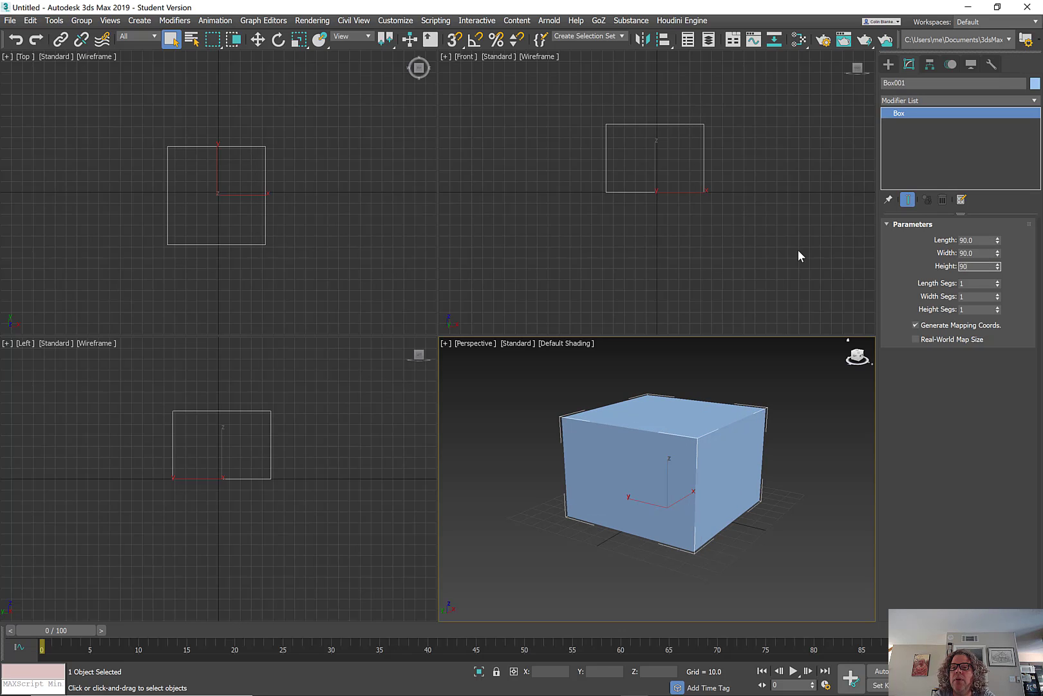
{"action": "key", "text": "Return"}
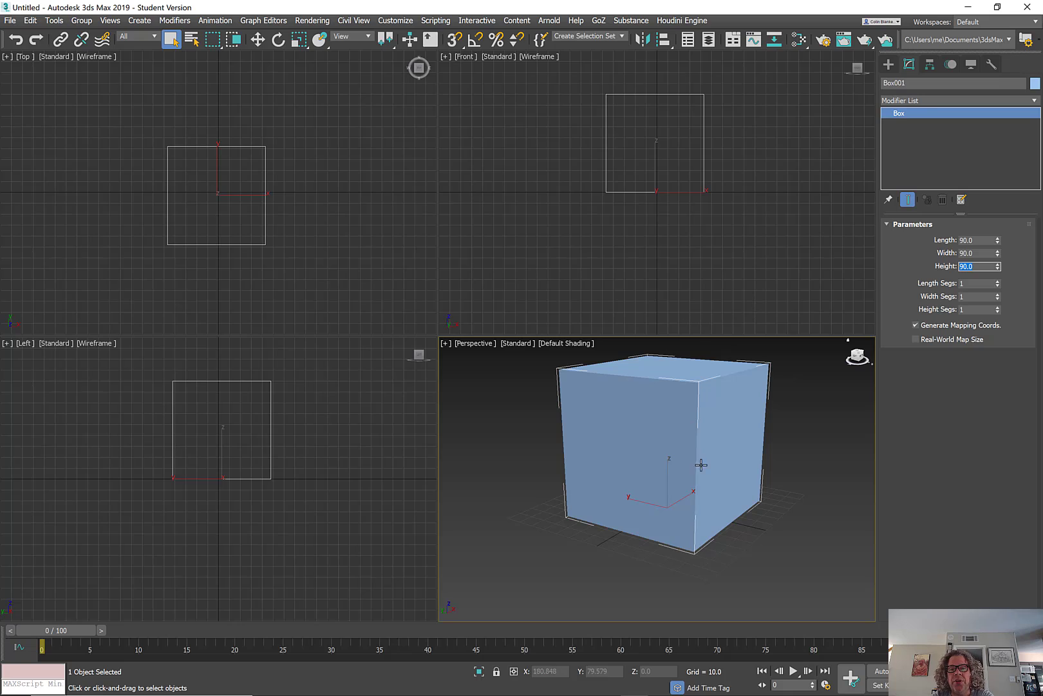
Hide the selection brackets around the box in the Perspective view
{"action": "mouse_move", "coordinate": [683, 486]}
{"action": "middle_mouse_down", "text": "alt"}
{"action": "mouse_move", "coordinate": [651, 512]}
{"action": "mouse_move", "coordinate": [640, 505]}
{"action": "mouse_move", "coordinate": [665, 487]}
{"action": "middle_mouse_up", "text": "alt"}
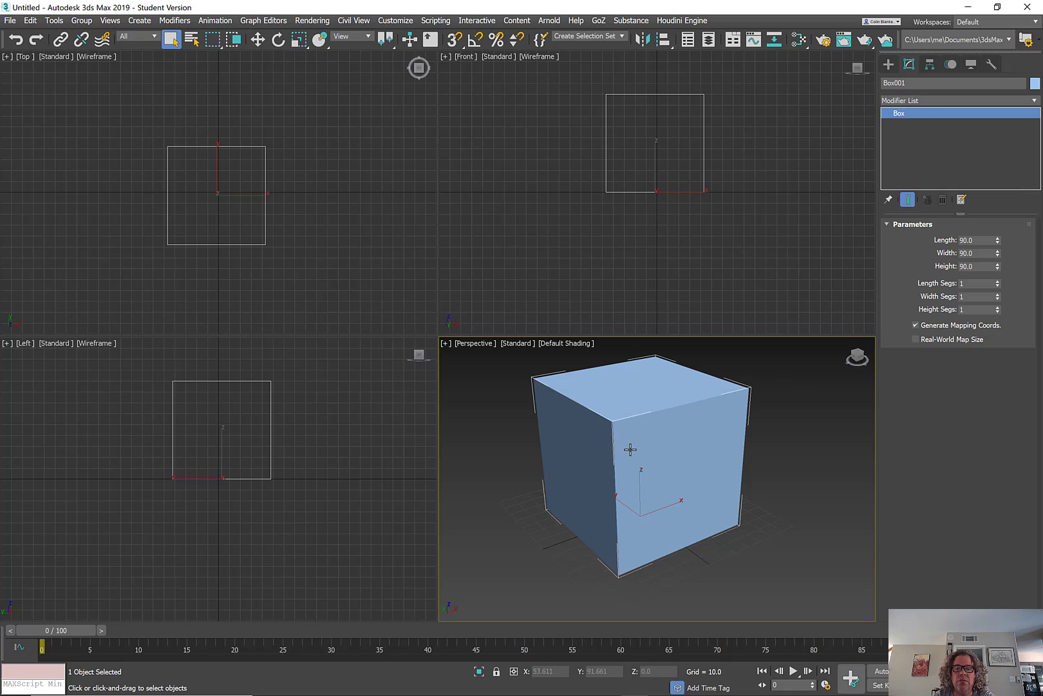
{"action": "key", "text": "j"}
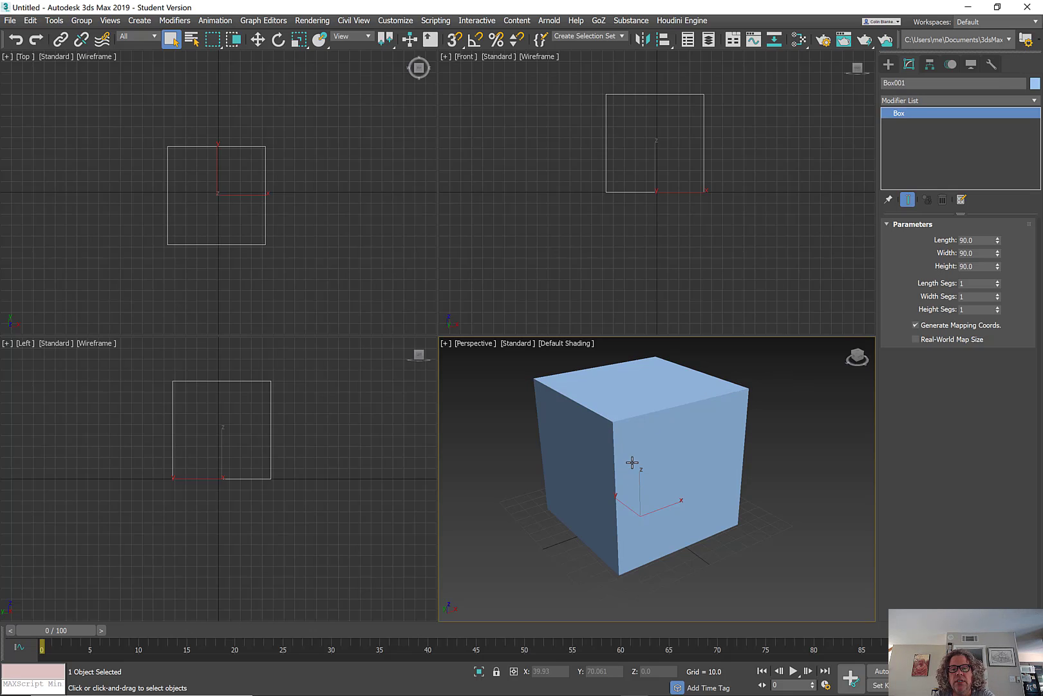
{"action": "middle_click_drag", "start_coordinate": [653, 525], "coordinate": [632, 477], "text": "alt"}
{"action": "right_click", "coordinate": [631, 477]}
{"action": "left_click", "coordinate": [631, 472]}
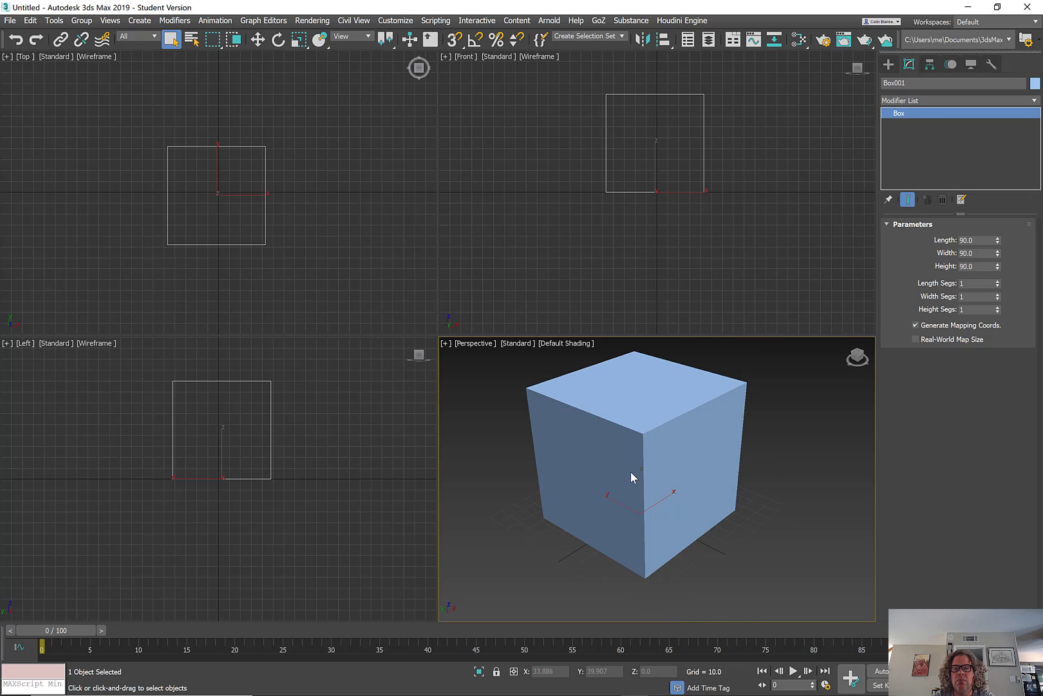
{"action": "middle_click_drag", "start_coordinate": [746, 460], "coordinate": [740, 474]}
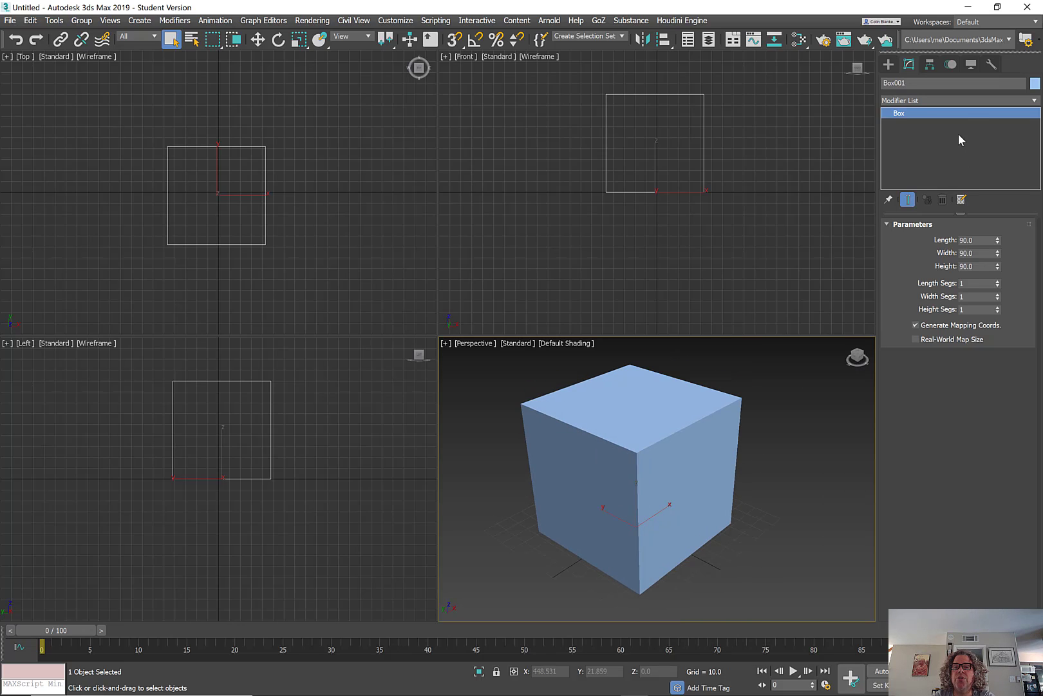
Add an Edit Poly modifier to the box
{"action": "left_click", "coordinate": [970, 102]}
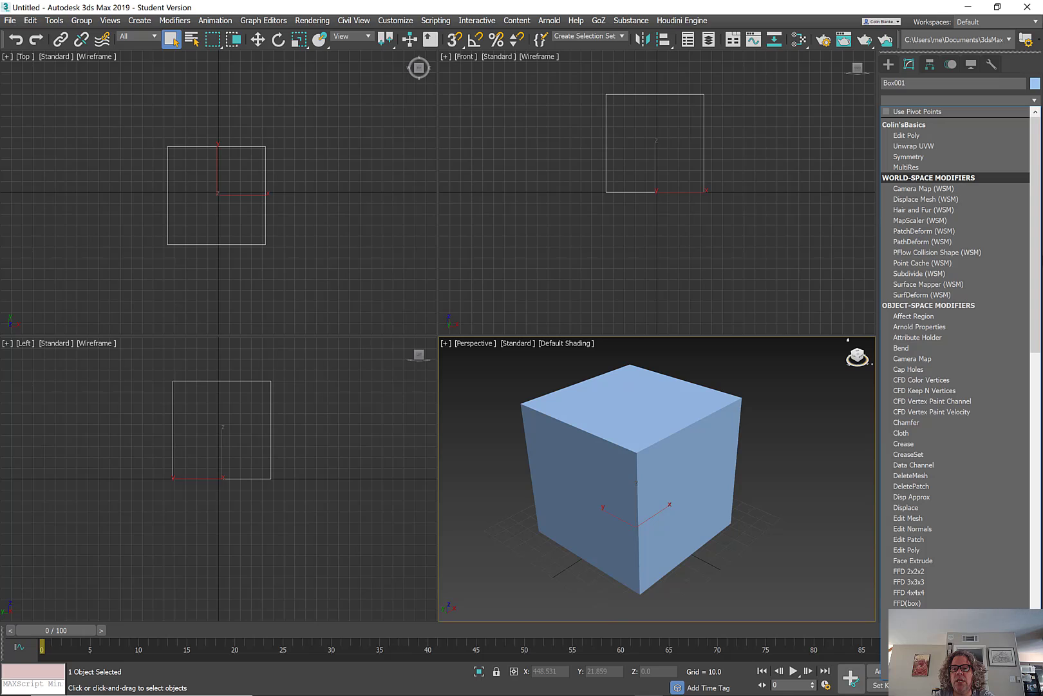
{"action": "scroll", "coordinate": [1027, 186], "scroll_direction": "down", "scroll_amount": 6}
{"action": "scroll", "coordinate": [949, 271], "scroll_direction": "down", "scroll_amount": 2}
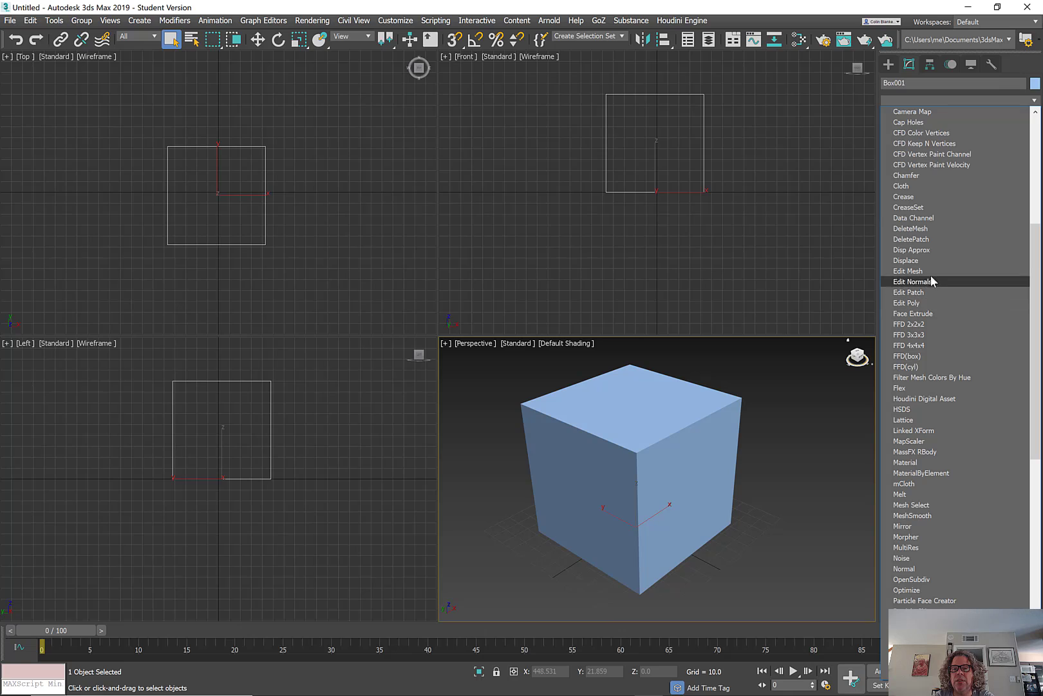
{"action": "left_click", "coordinate": [907, 302]}
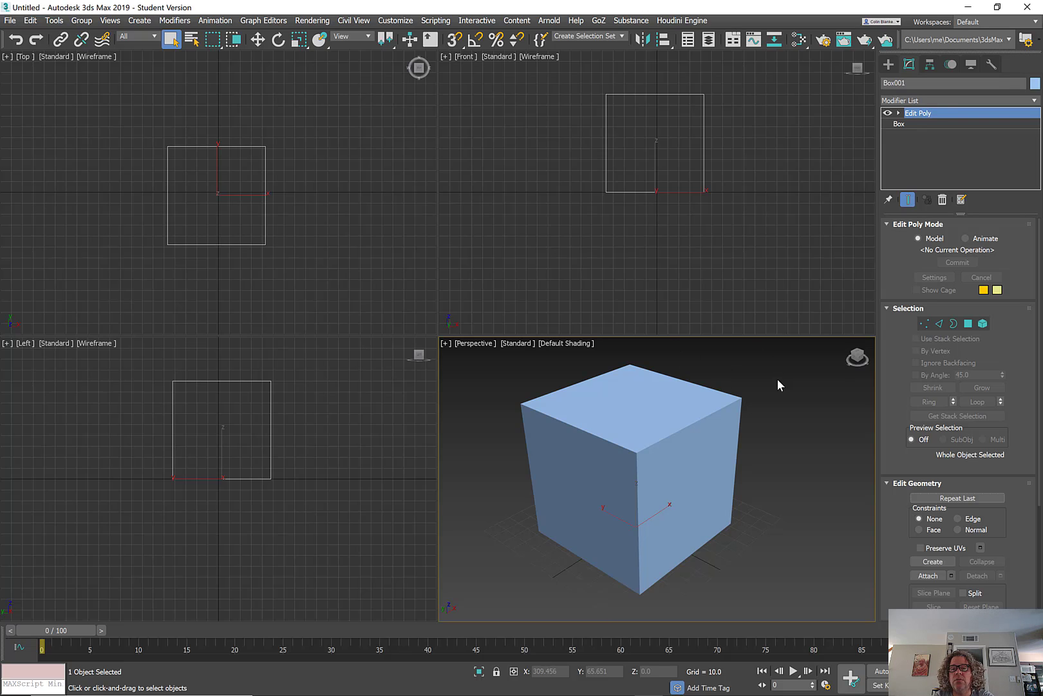
Frame the selected box in the Front and Top views and make the Perspective view active again
{"action": "right_click", "coordinate": [633, 283]}
{"action": "key", "text": "z"}
{"action": "right_click", "coordinate": [365, 269]}
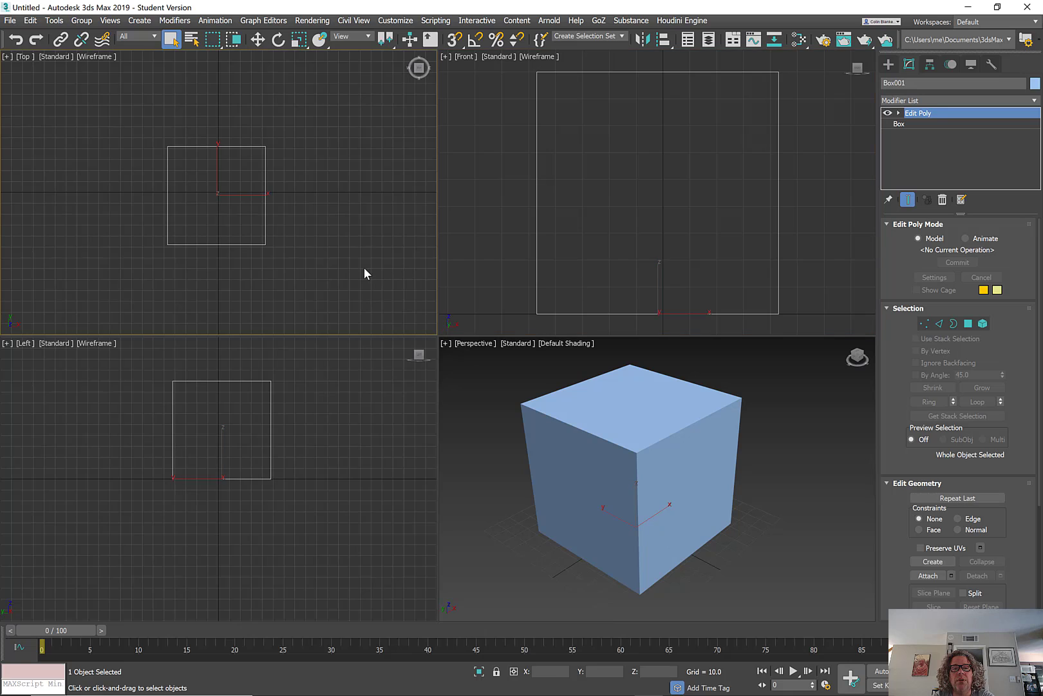
{"action": "key", "text": "z"}
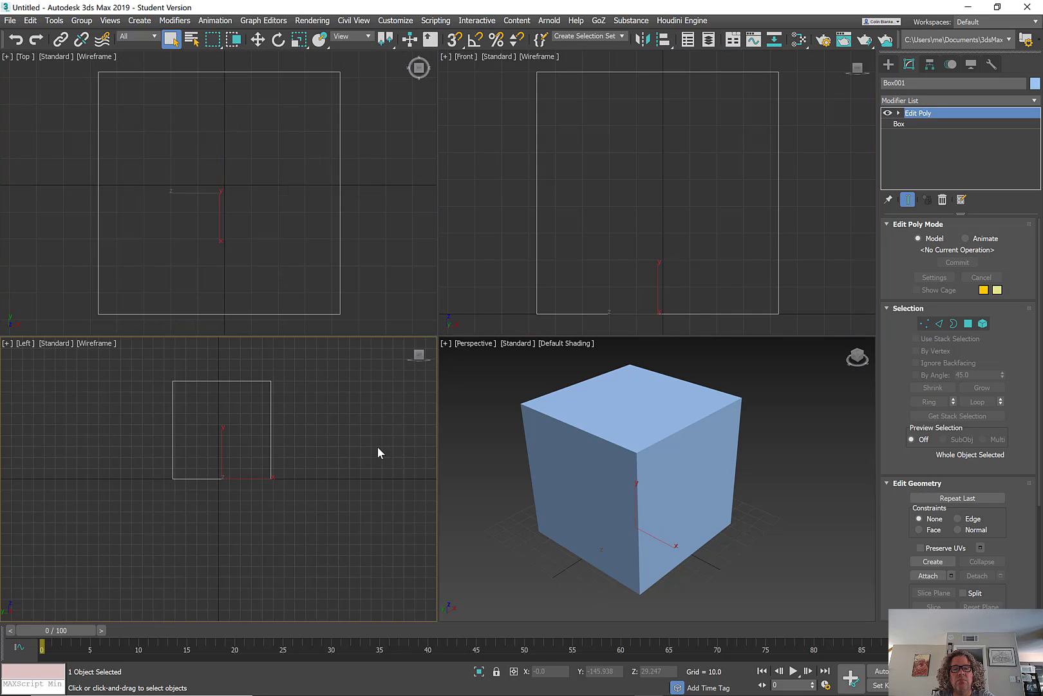
{"action": "right_click", "coordinate": [531, 486]}
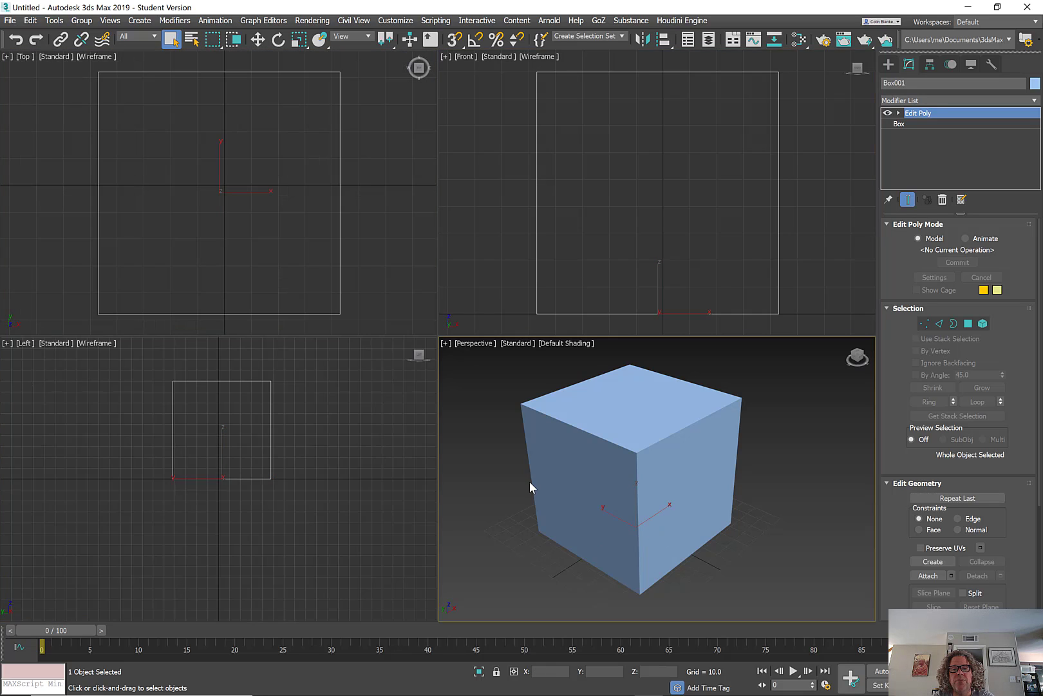
Go through the Edge and Border levels to Polygon level and select the box's top and two visible side faces one at a time
{"action": "left_click", "coordinate": [940, 324]}
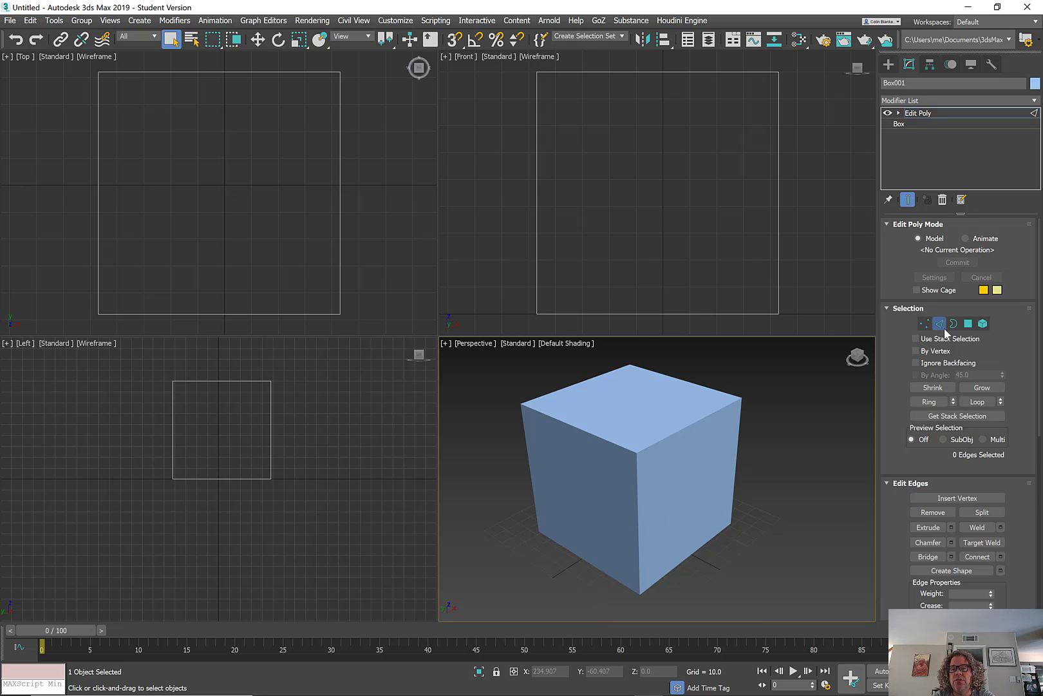
{"action": "left_click", "coordinate": [954, 324]}
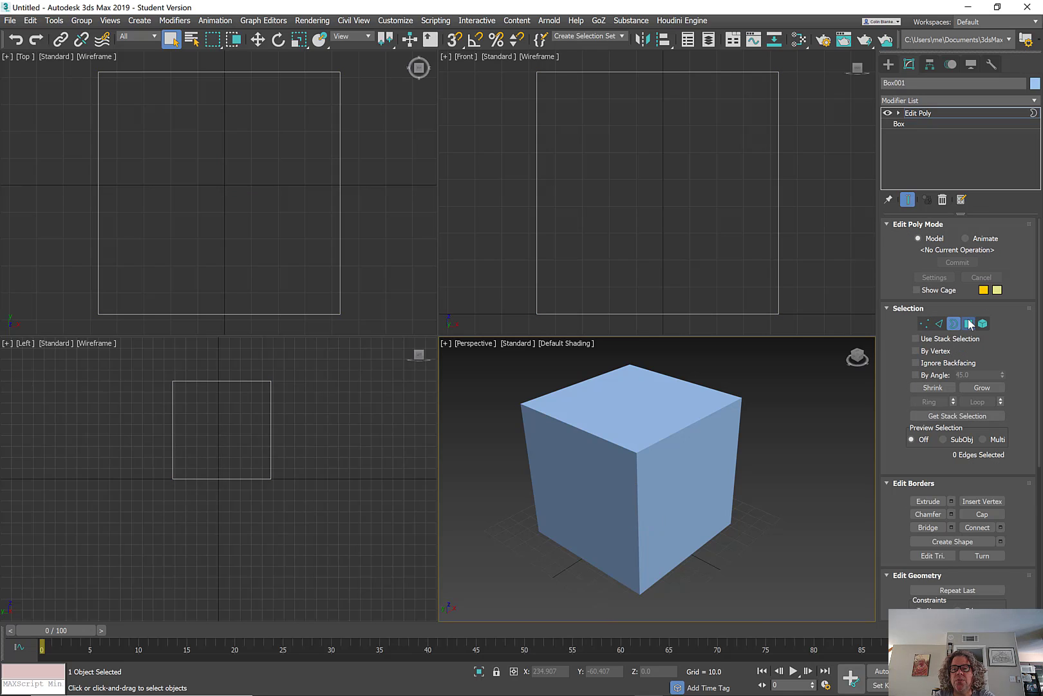
{"action": "left_click", "coordinate": [968, 323]}
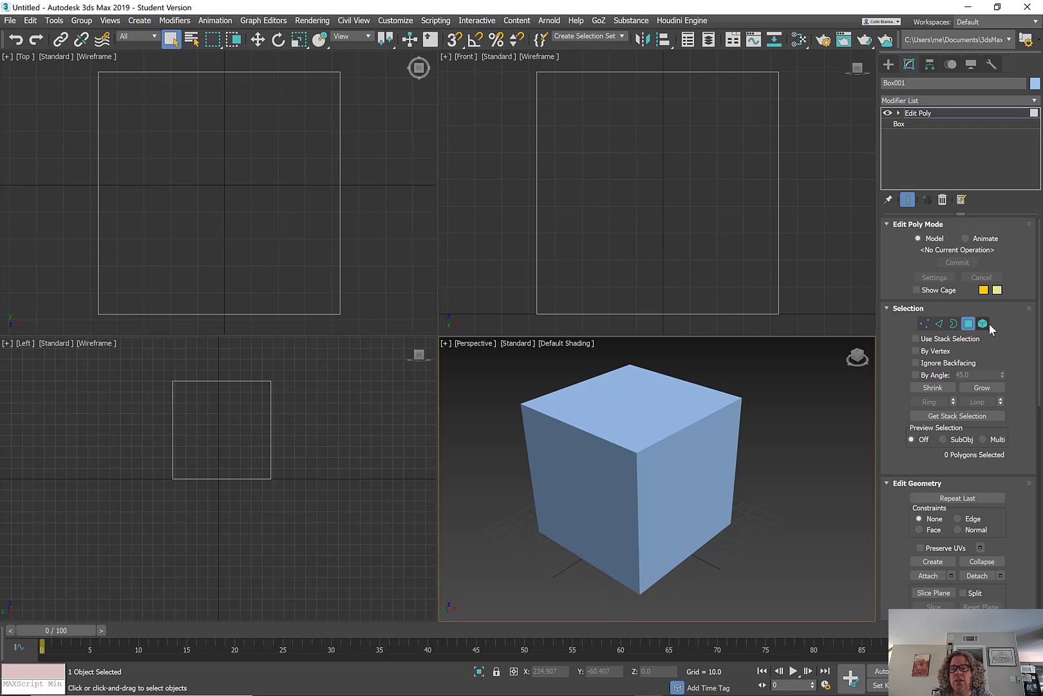
{"action": "left_click", "coordinate": [658, 411]}
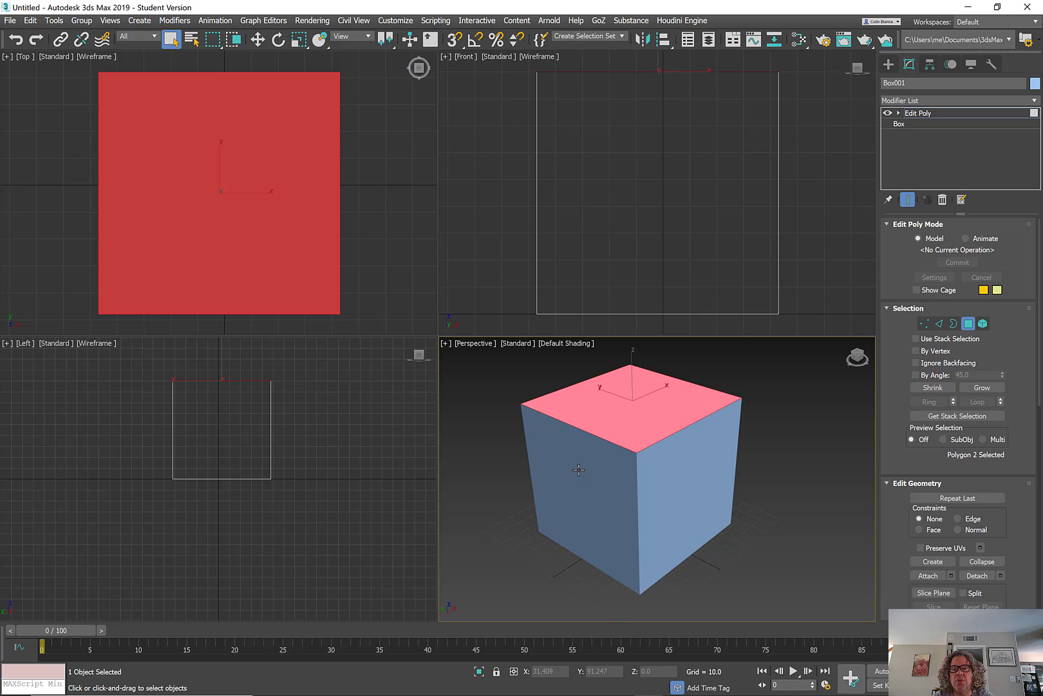
{"action": "left_click", "coordinate": [577, 480]}
{"action": "left_click", "coordinate": [654, 477]}
{"action": "left_click", "coordinate": [641, 431]}
{"action": "left_click", "coordinate": [559, 482]}
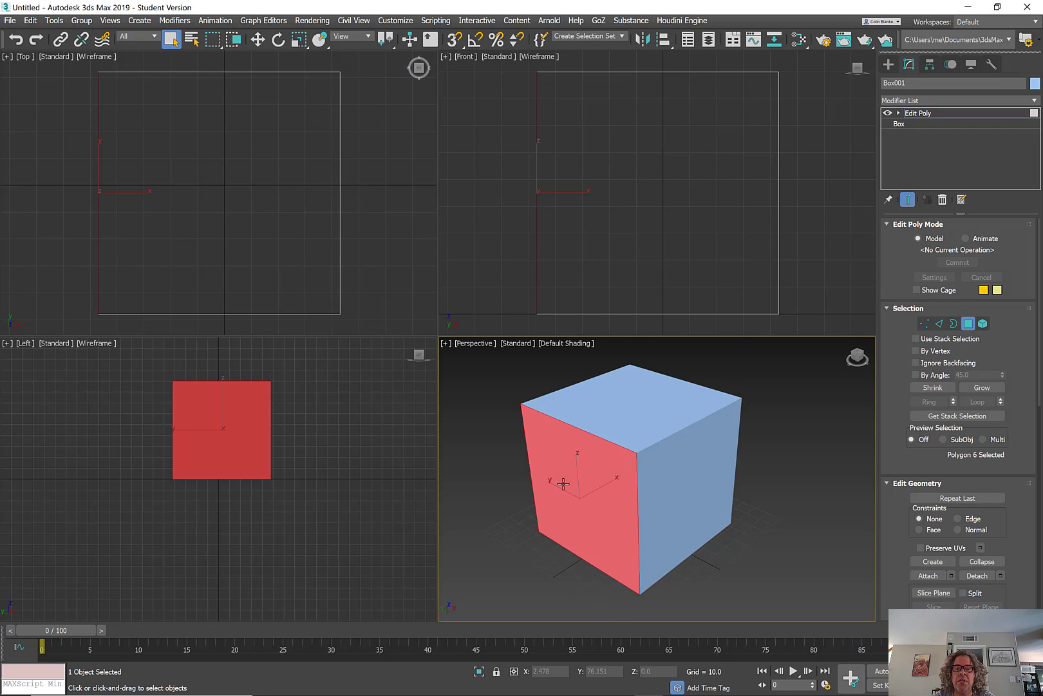
{"action": "left_click", "coordinate": [677, 469]}
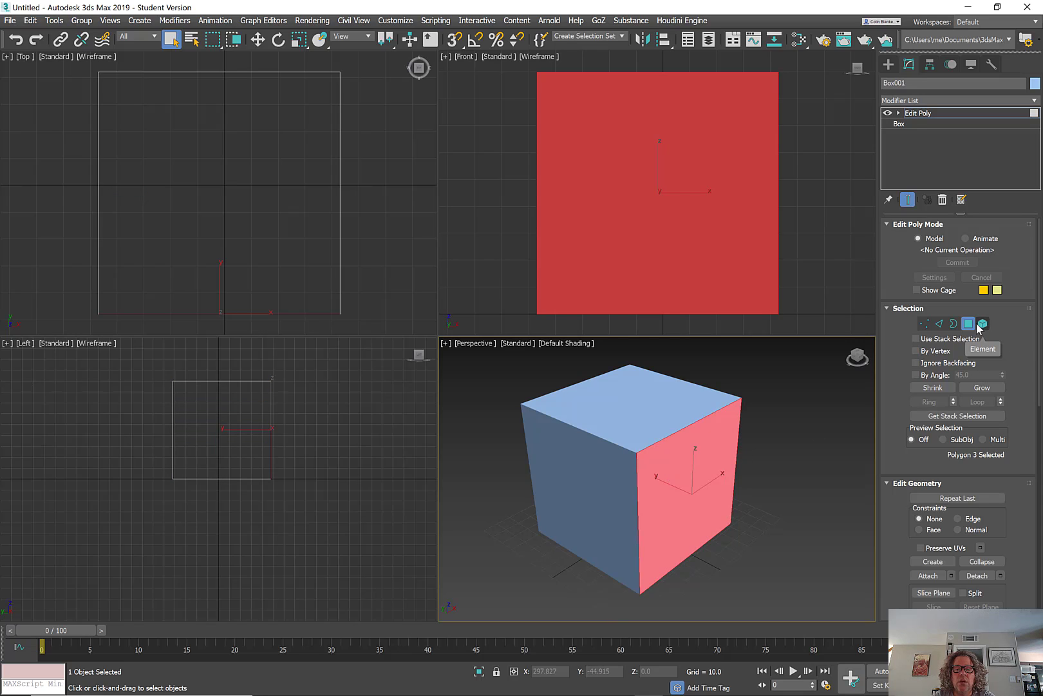
Select all four side polygons of the box, leaving out its top and bottom
{"action": "left_click", "coordinate": [645, 418]}
{"action": "middle_click_drag", "start_coordinate": [629, 442], "coordinate": [628, 472], "text": "alt"}
{"action": "left_click_drag", "start_coordinate": [626, 476], "coordinate": [582, 492]}
{"action": "middle_click_drag", "start_coordinate": [563, 499], "coordinate": [624, 491], "text": "alt"}
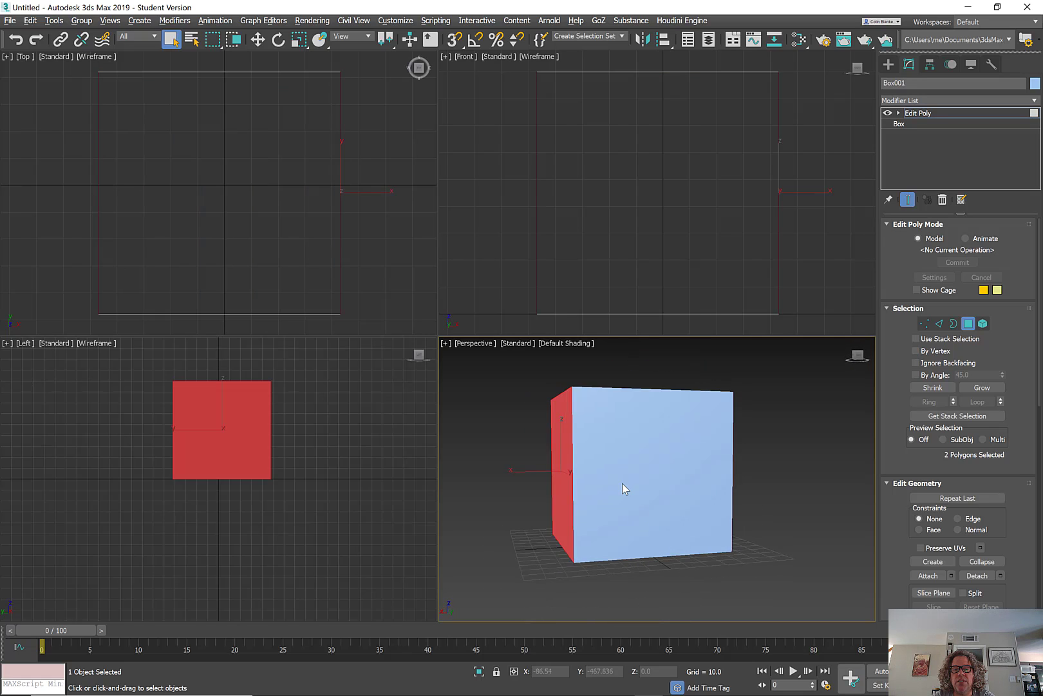
{"action": "left_click_drag", "start_coordinate": [624, 492], "coordinate": [606, 482], "text": "ctrl"}
{"action": "middle_click_drag", "start_coordinate": [576, 479], "coordinate": [708, 483], "text": "alt"}
{"action": "middle_click_drag", "start_coordinate": [774, 476], "coordinate": [768, 478], "text": "alt"}
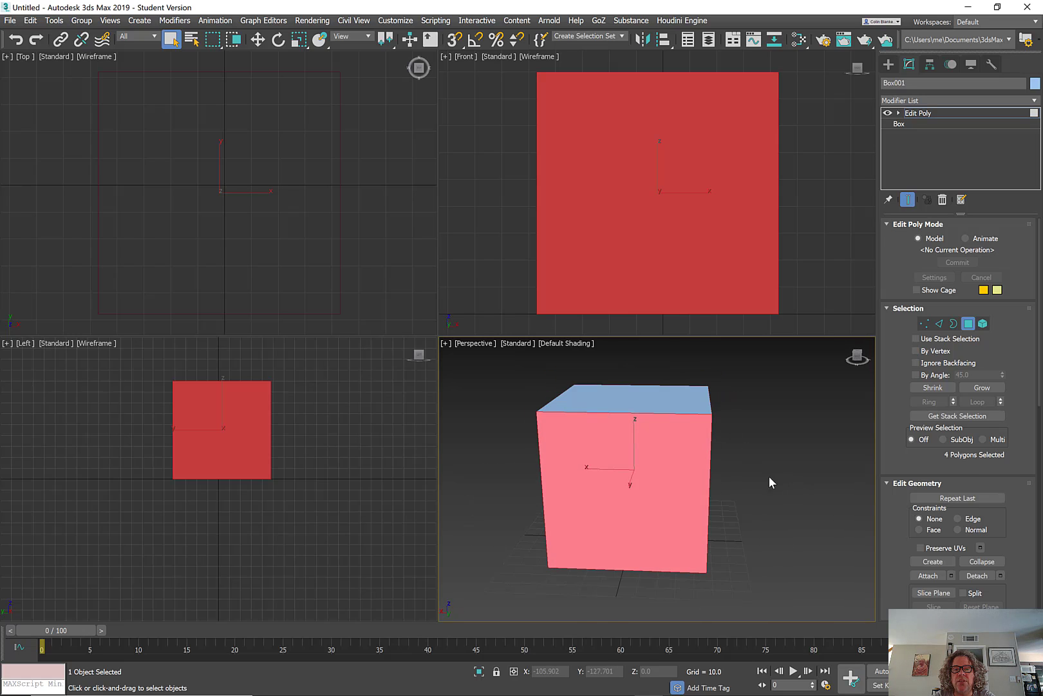
Select the top polygon and extend it to the polygon loop running over the top, front, bottom and back faces
{"action": "left_click", "coordinate": [673, 402]}
{"action": "middle_click_drag", "start_coordinate": [610, 448], "coordinate": [673, 477], "text": "alt"}
{"action": "left_click", "coordinate": [601, 464], "text": "shift"}
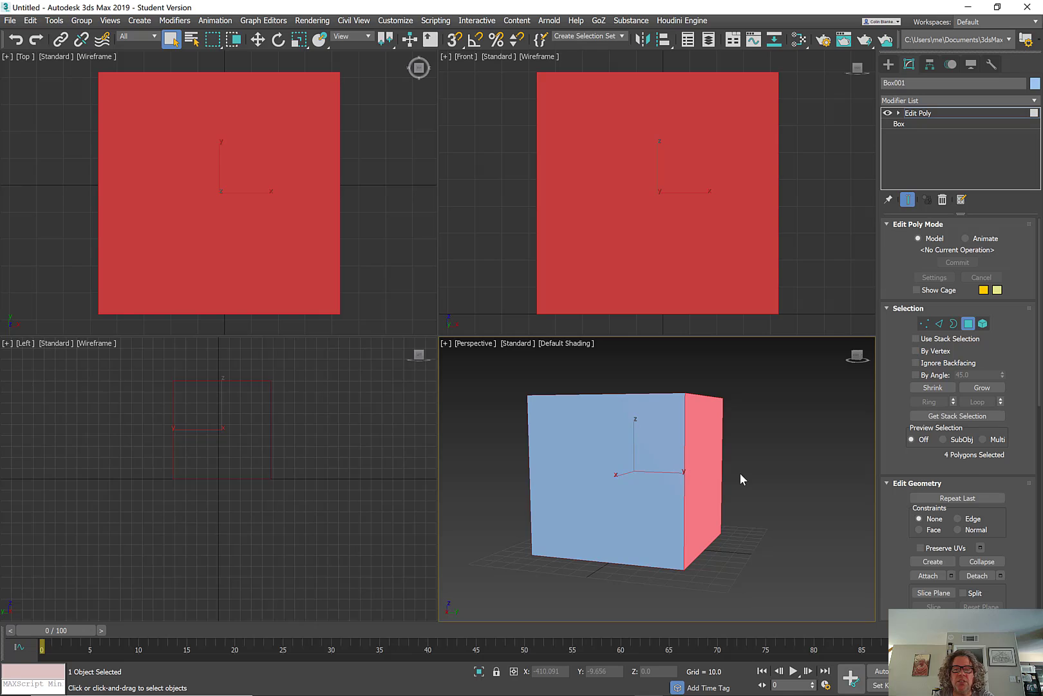
{"action": "middle_click_drag", "start_coordinate": [741, 478], "coordinate": [658, 494], "text": "alt"}
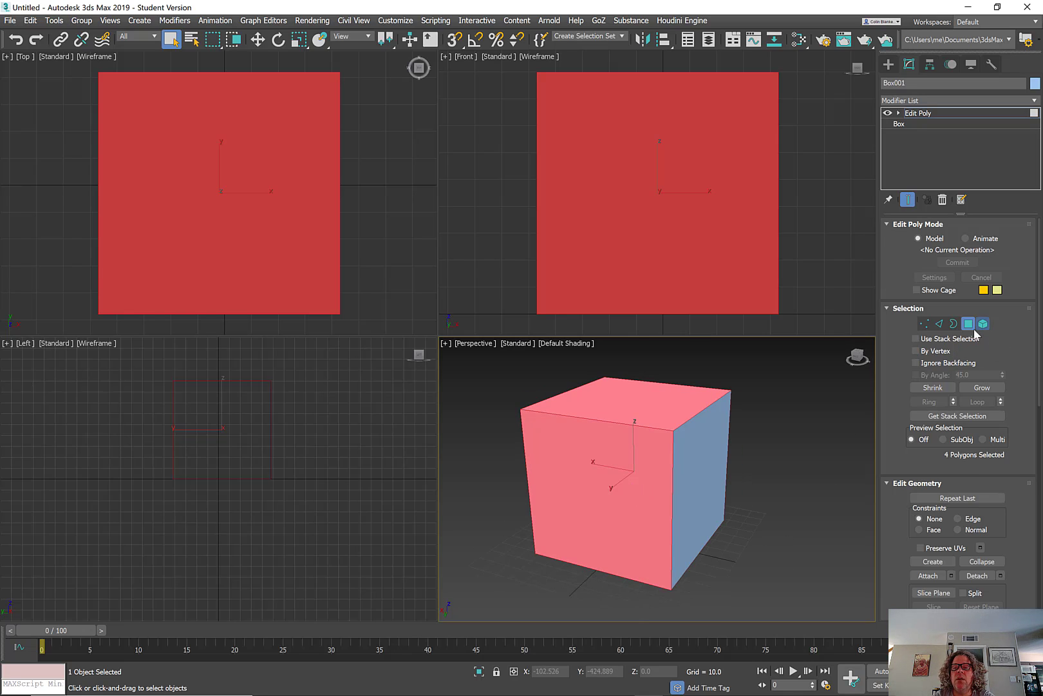
Switch to Element level and select the whole box as one element
{"action": "left_click", "coordinate": [983, 323]}
{"action": "left_click", "coordinate": [683, 477]}
{"action": "middle_click_drag", "start_coordinate": [680, 475], "coordinate": [607, 438], "text": "alt"}
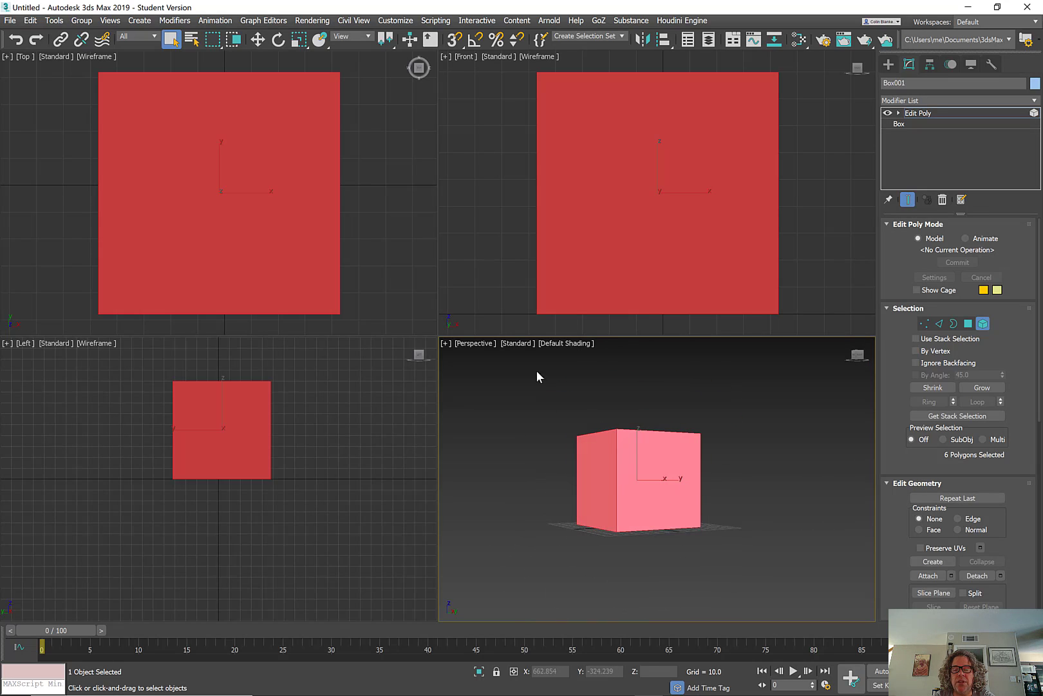
Expand the Edit Poly modifier and switch among its Vertex, Edge, Border and Polygon sub-object levels
{"action": "left_click", "coordinate": [900, 113]}
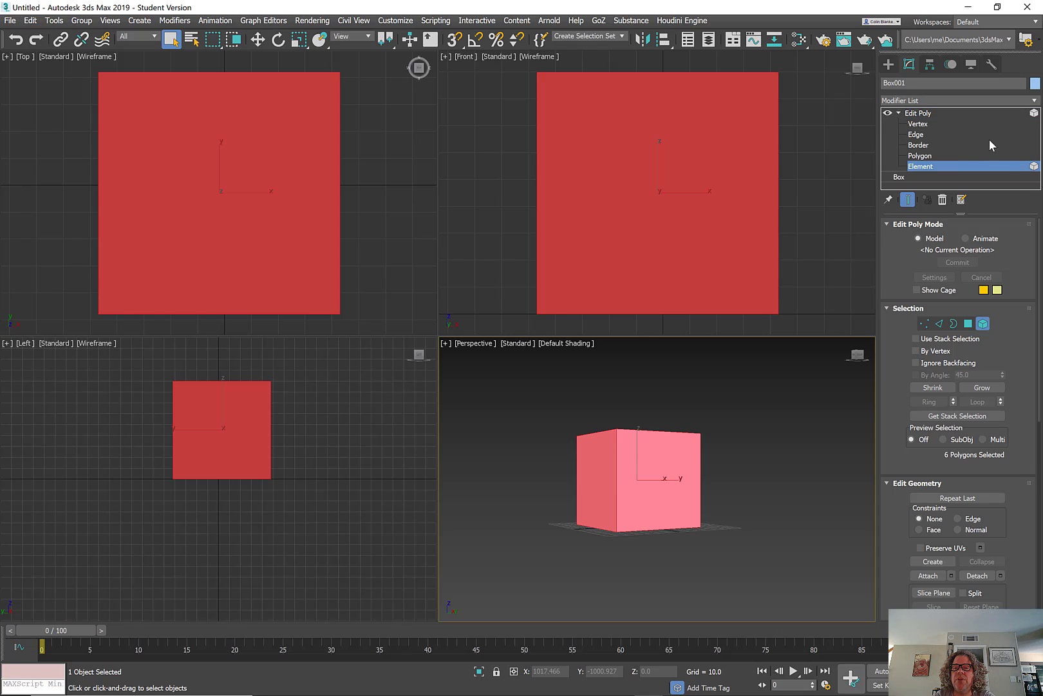
{"action": "left_click", "coordinate": [920, 124]}
{"action": "left_click", "coordinate": [919, 134]}
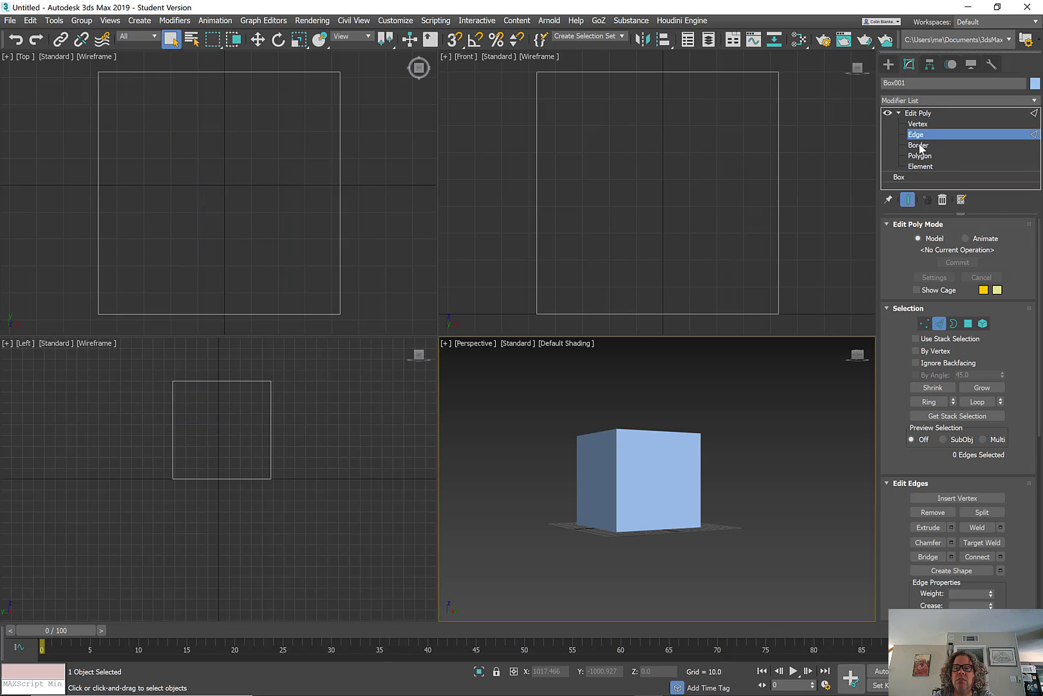
{"action": "left_click", "coordinate": [920, 145]}
{"action": "left_click", "coordinate": [920, 156]}
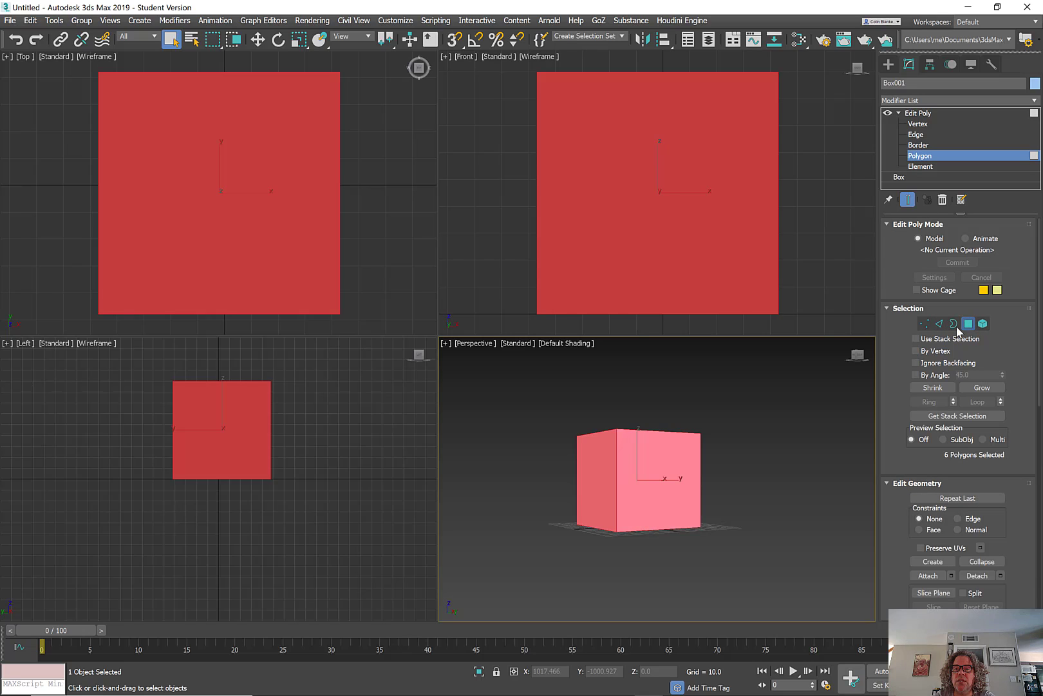
{"action": "left_click", "coordinate": [919, 125]}
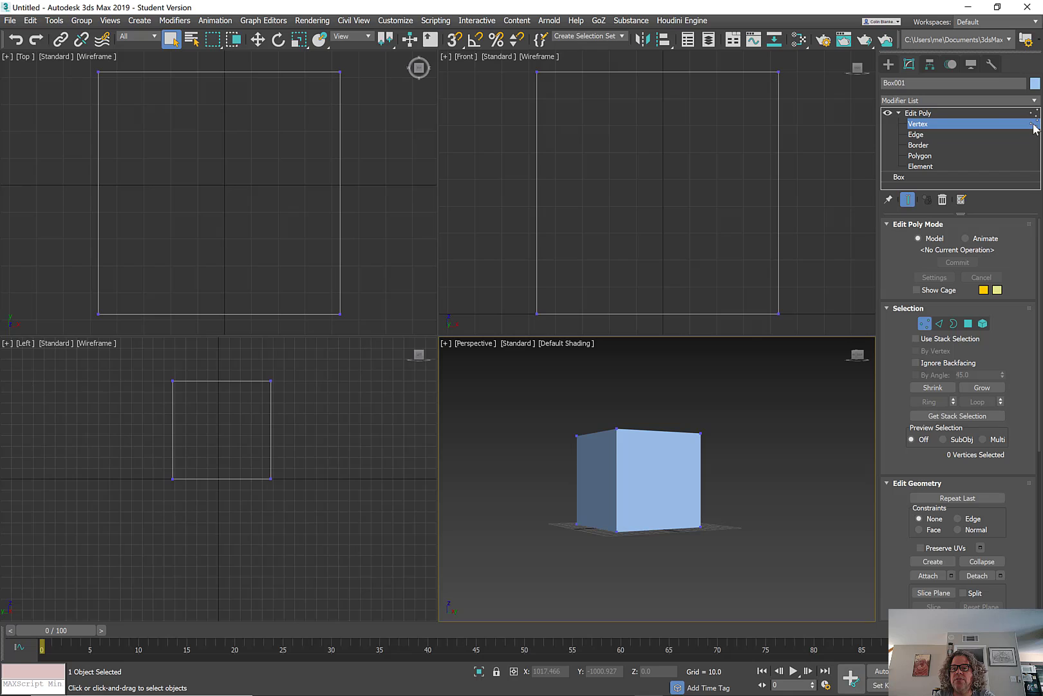
{"action": "left_click", "coordinate": [939, 323]}
{"action": "key", "text": "4"}
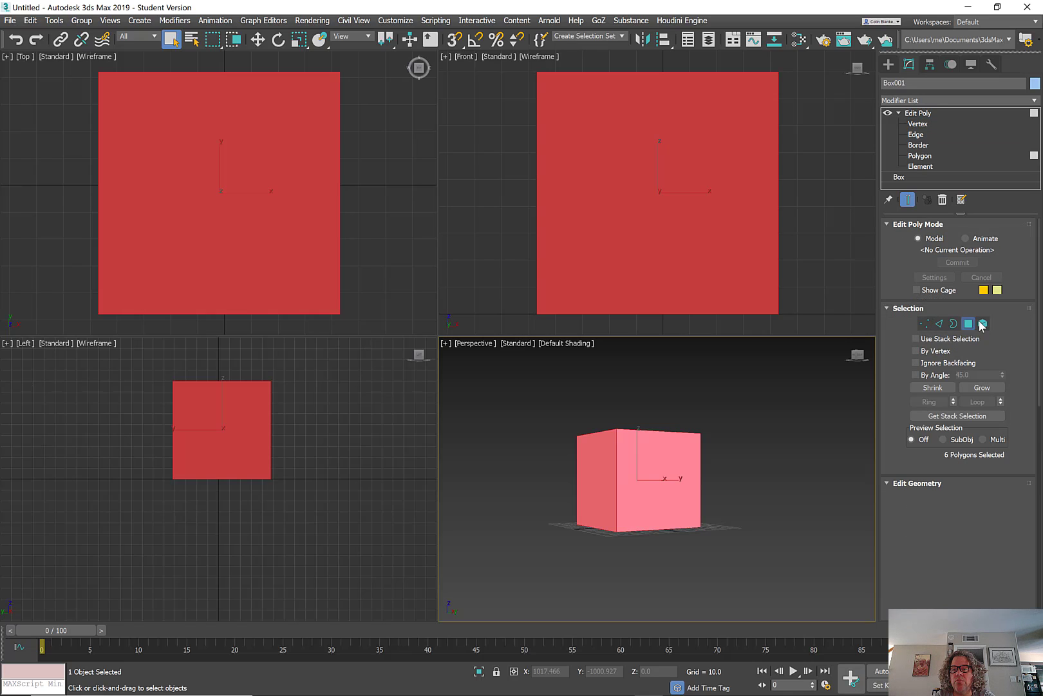
{"action": "left_click", "coordinate": [939, 324]}
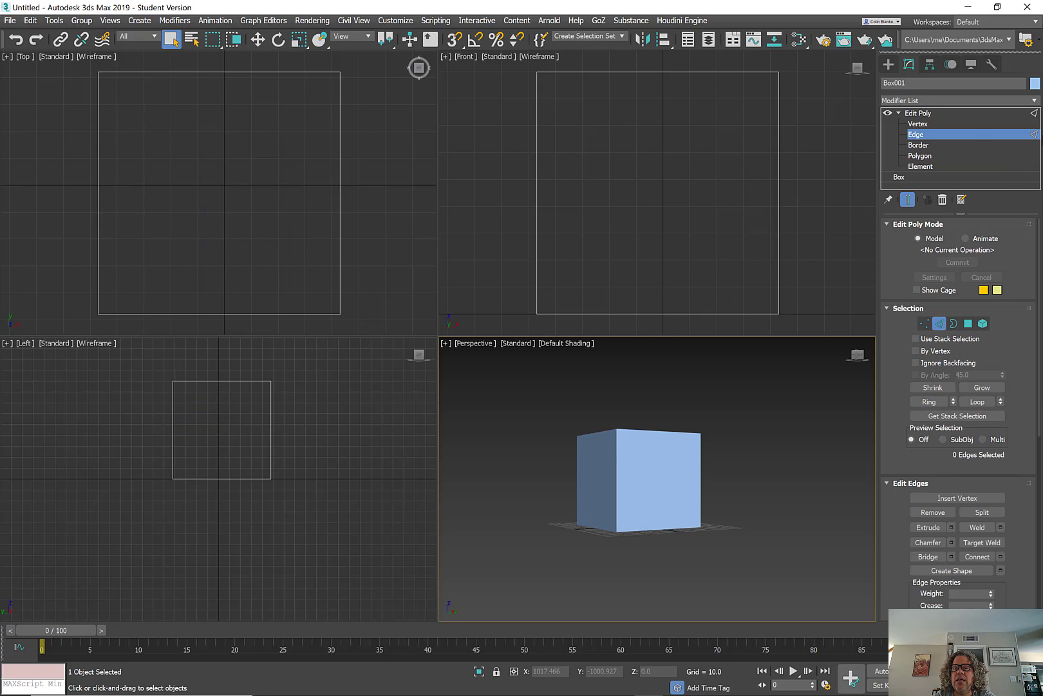
Return to the Edit Poly modifier's object level and enter its Vertex sub-object level
{"action": "left_click", "coordinate": [898, 113]}
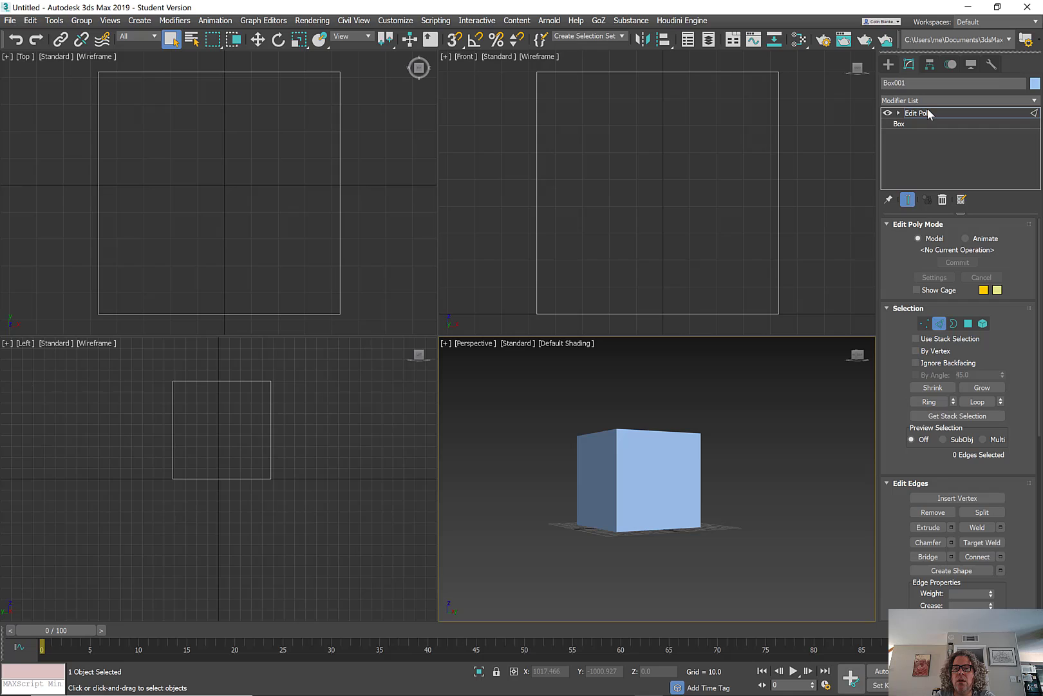
{"action": "left_click", "coordinate": [928, 114]}
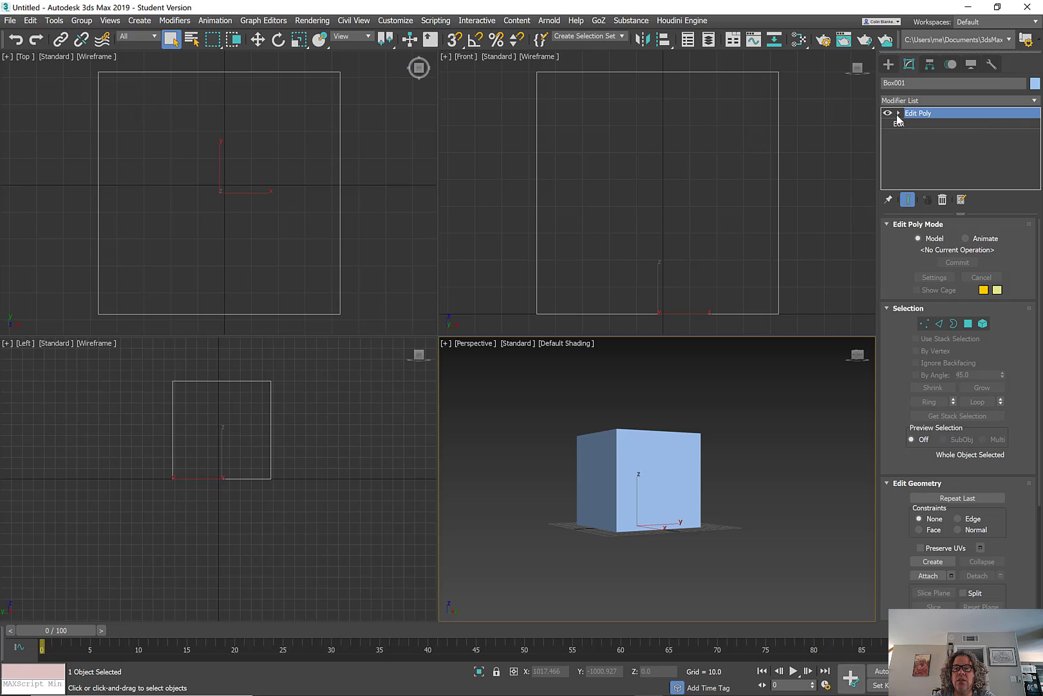
{"action": "left_click", "coordinate": [899, 113]}
{"action": "left_click", "coordinate": [918, 124]}
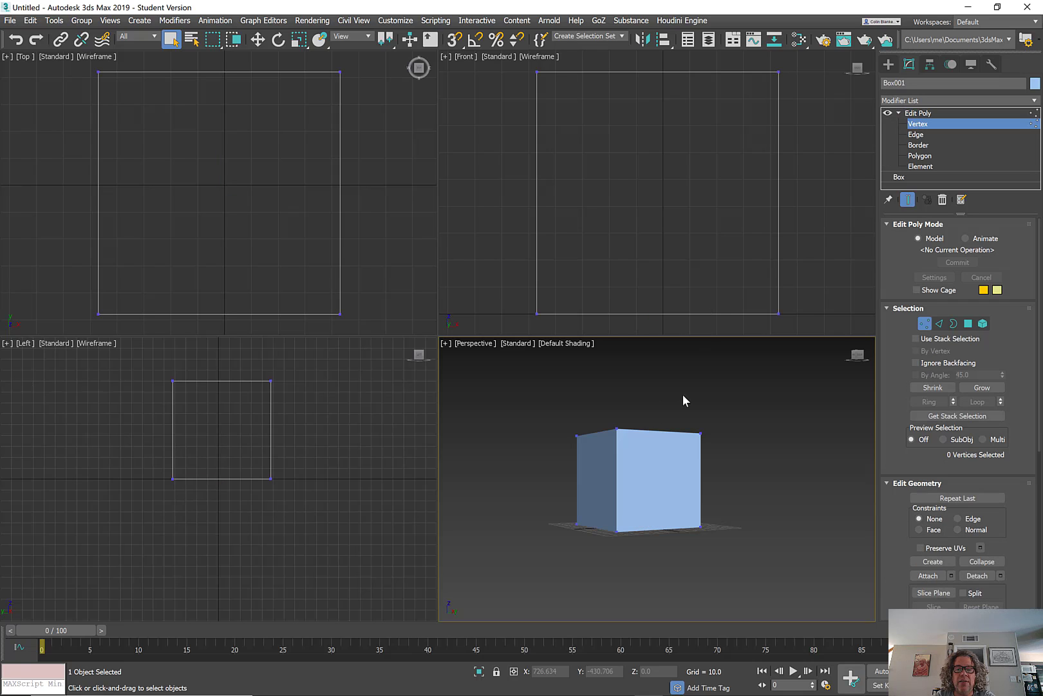
Leave Vertex level for the Edit Poly modifier's object level, then view and collapse its sub-object list
{"action": "left_click", "coordinate": [899, 114]}
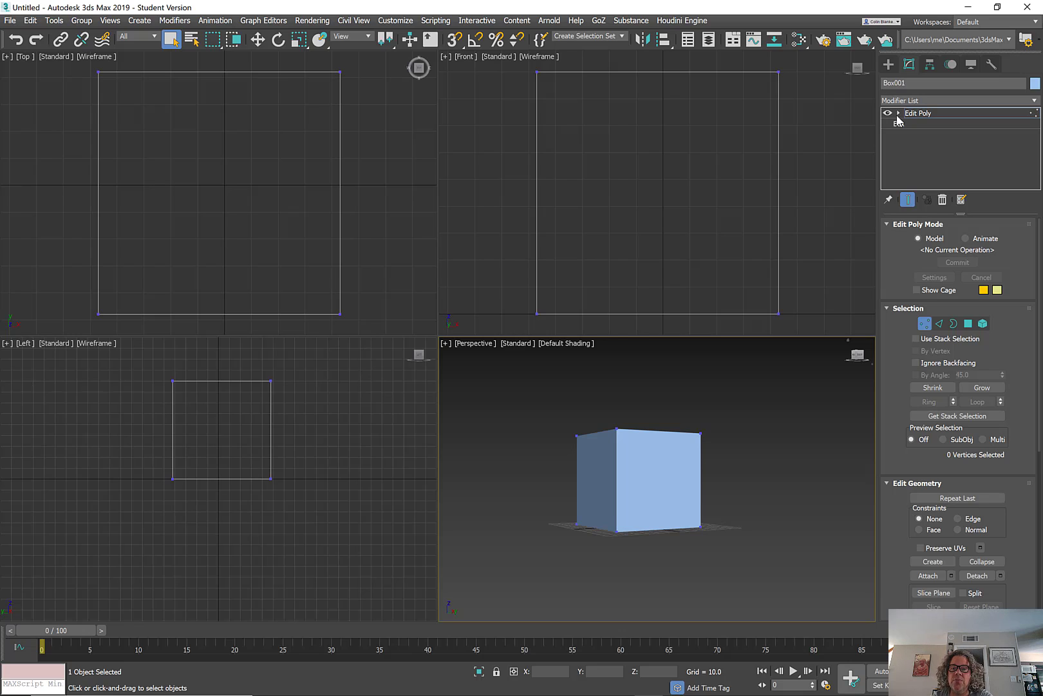
{"action": "left_click", "coordinate": [927, 114]}
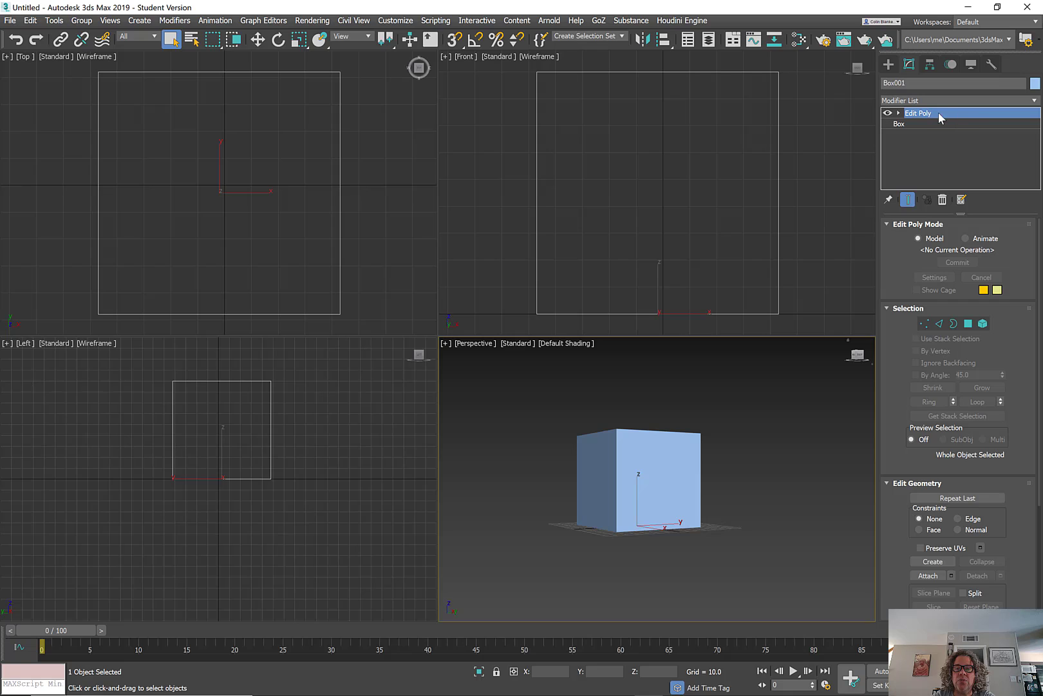
{"action": "middle_click_drag", "start_coordinate": [644, 436], "coordinate": [656, 445], "text": "alt"}
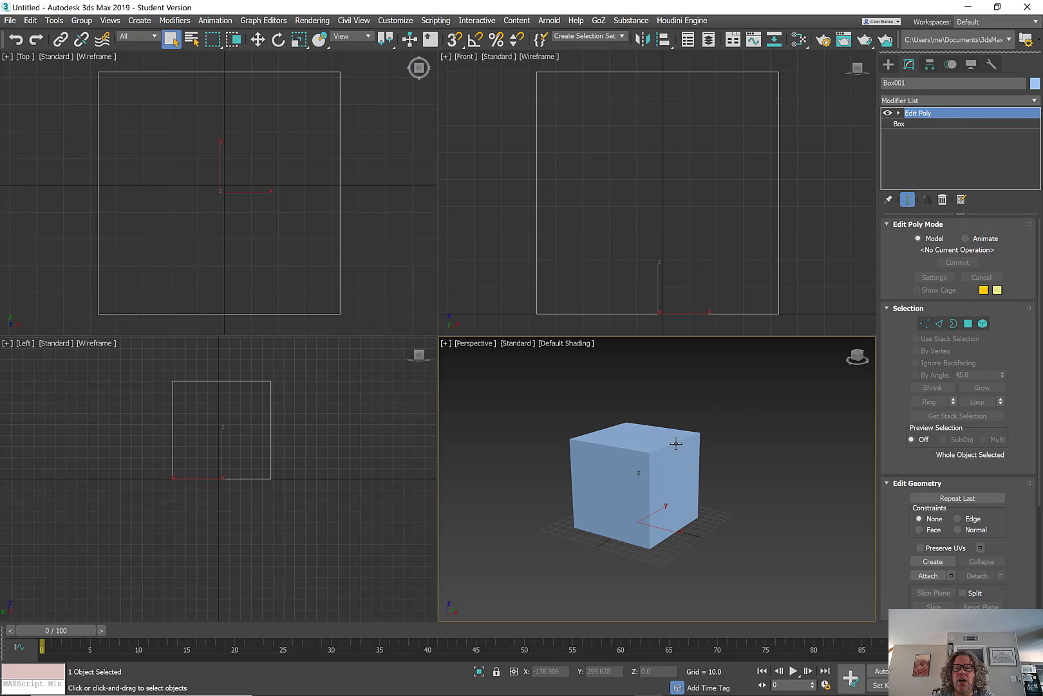
{"action": "left_click", "coordinate": [899, 113]}
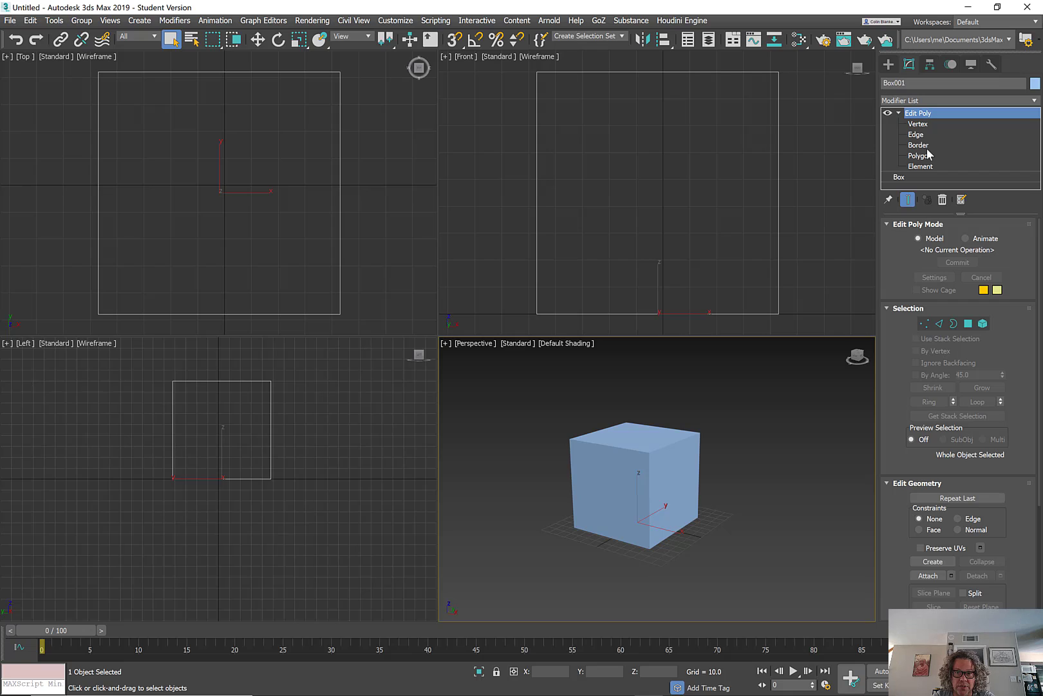
{"action": "left_click", "coordinate": [899, 114]}
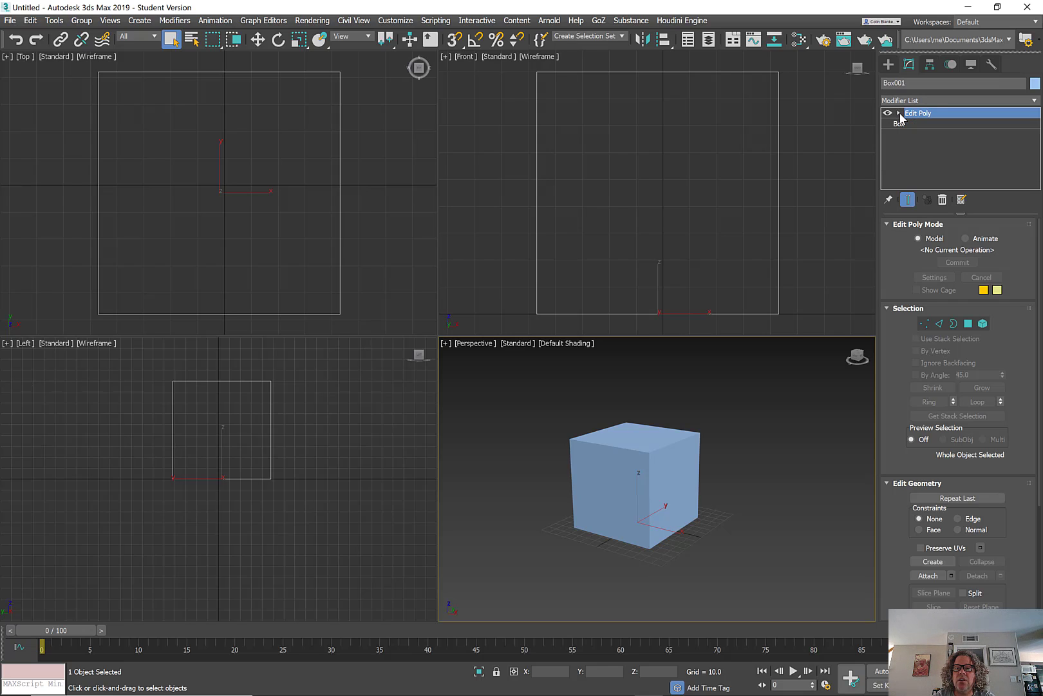
Switch to Polygon level, select all polygons of the box, then select only its side polygon on the positive X side
{"action": "left_click", "coordinate": [968, 323]}
{"action": "key", "text": "ctrl+a"}
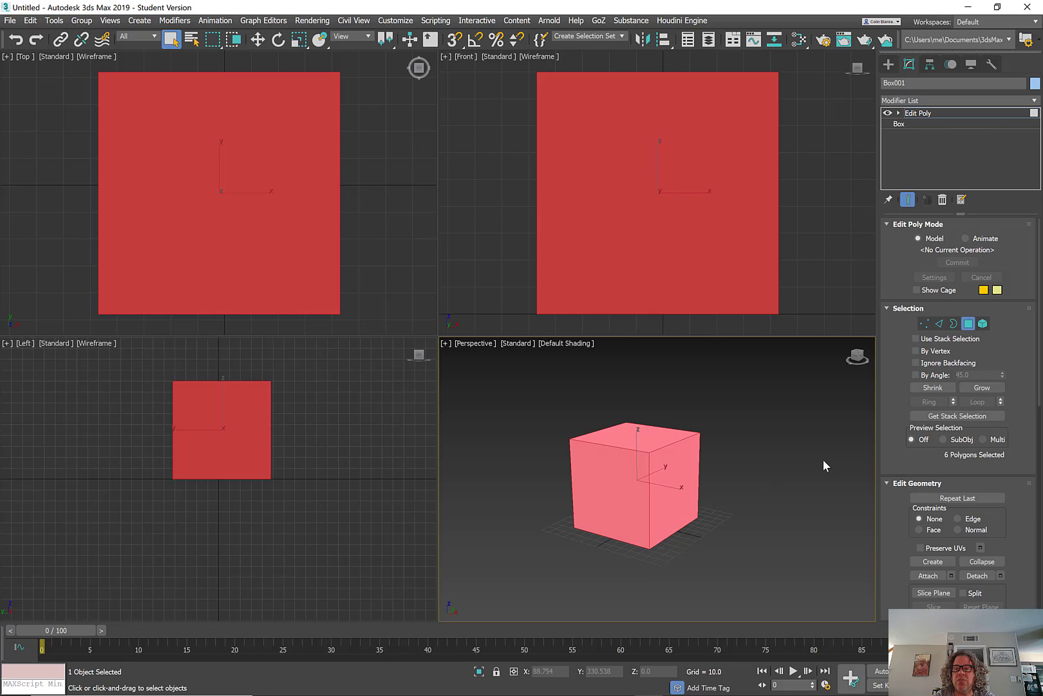
{"action": "left_click", "coordinate": [812, 465]}
{"action": "middle_click_drag", "start_coordinate": [706, 549], "coordinate": [691, 522], "text": "alt"}
{"action": "left_click", "coordinate": [657, 514]}
Look through the Edit Poly rollouts available at Polygon level, from Selection down to Polygon: Smoothing Groups
{"action": "left_click_drag", "start_coordinate": [895, 570], "coordinate": [881, 159]}
{"action": "left_click_drag", "start_coordinate": [899, 414], "coordinate": [901, 355]}
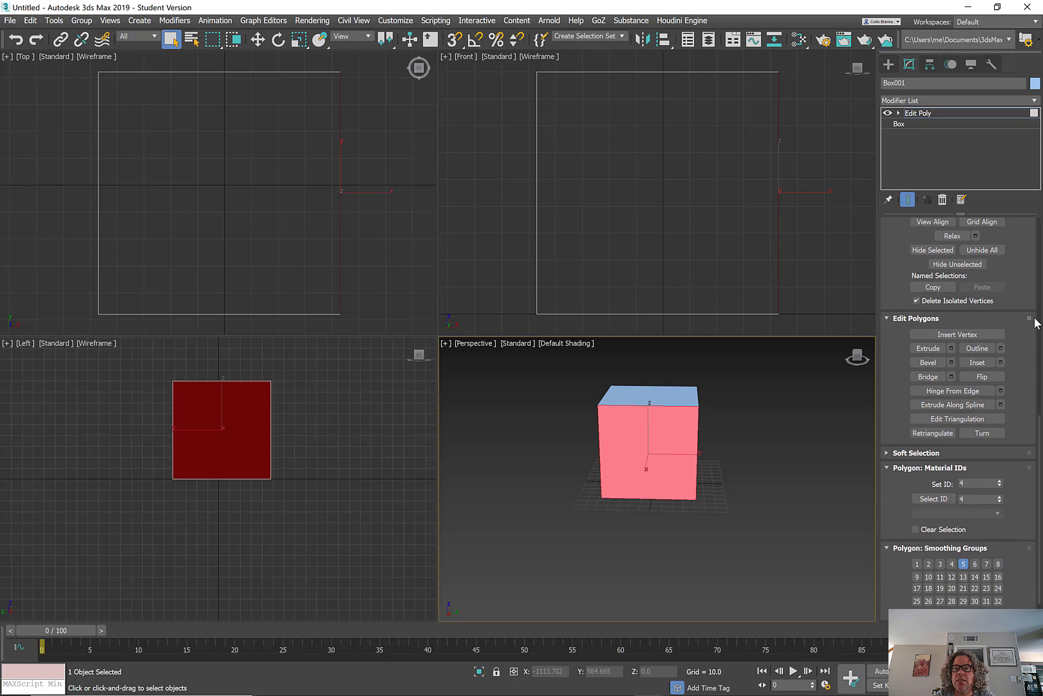
{"action": "mouse_move", "coordinate": [1018, 273]}
{"action": "left_mouse_down"}
{"action": "mouse_move", "coordinate": [1038, 518]}
{"action": "mouse_move", "coordinate": [1024, 261]}
{"action": "left_mouse_up"}
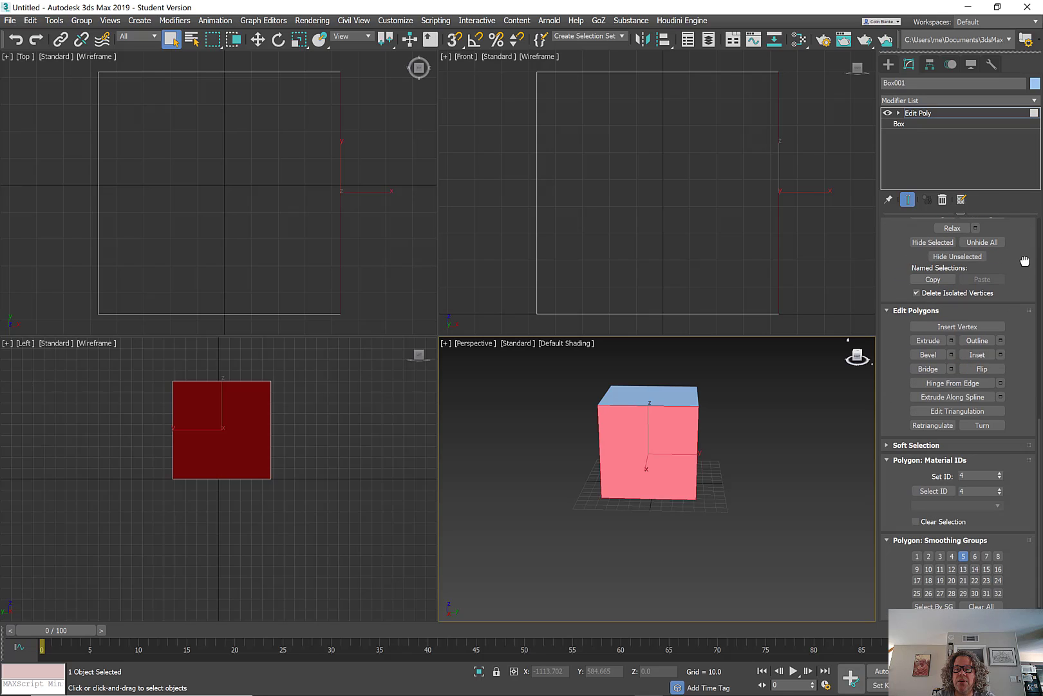
{"action": "left_click_drag", "start_coordinate": [1026, 368], "coordinate": [1029, 353]}
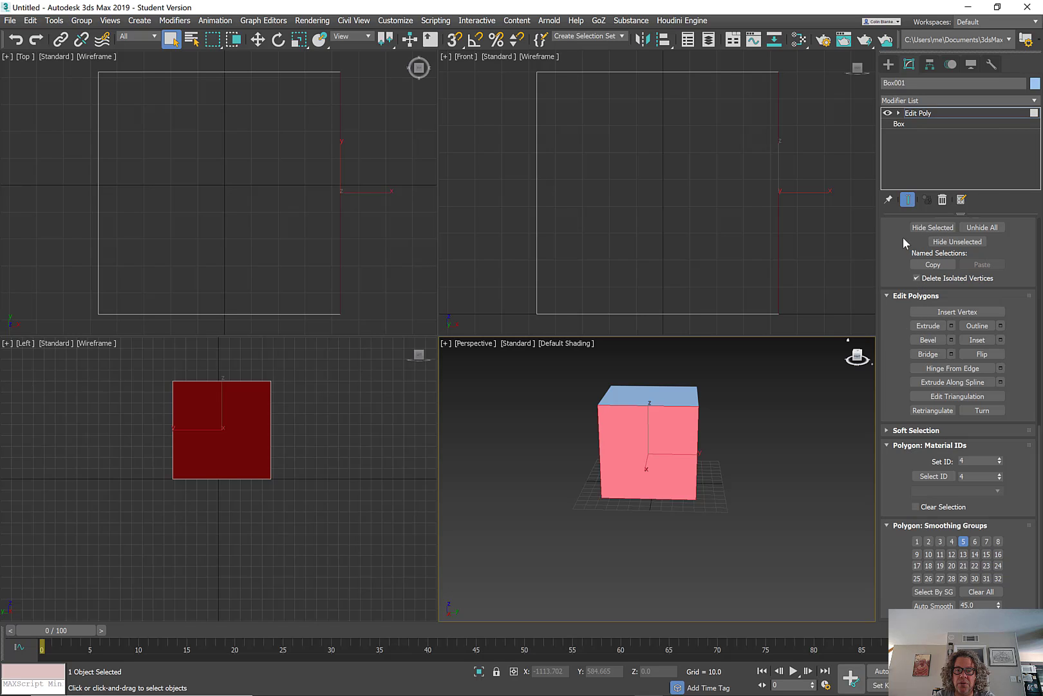
{"action": "scroll", "coordinate": [905, 245], "scroll_direction": "up", "scroll_amount": 5}
{"action": "scroll", "coordinate": [892, 258], "scroll_direction": "up", "scroll_amount": 2}
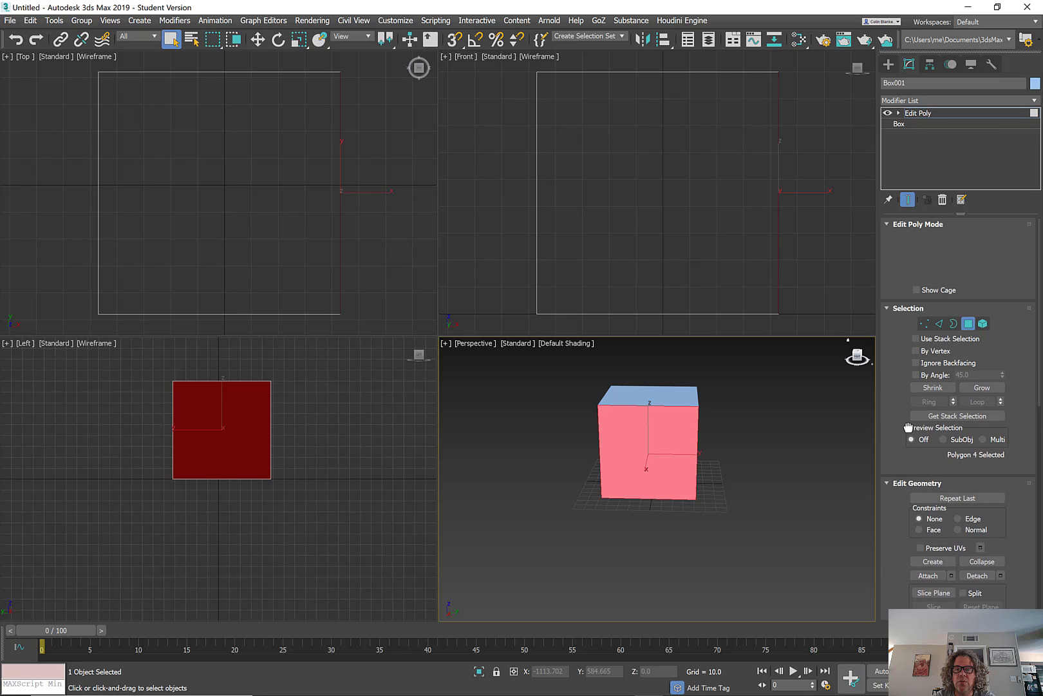
{"action": "scroll", "coordinate": [901, 249], "scroll_direction": "down", "scroll_amount": 5}
{"action": "scroll", "coordinate": [893, 508], "scroll_direction": "down", "scroll_amount": 2}
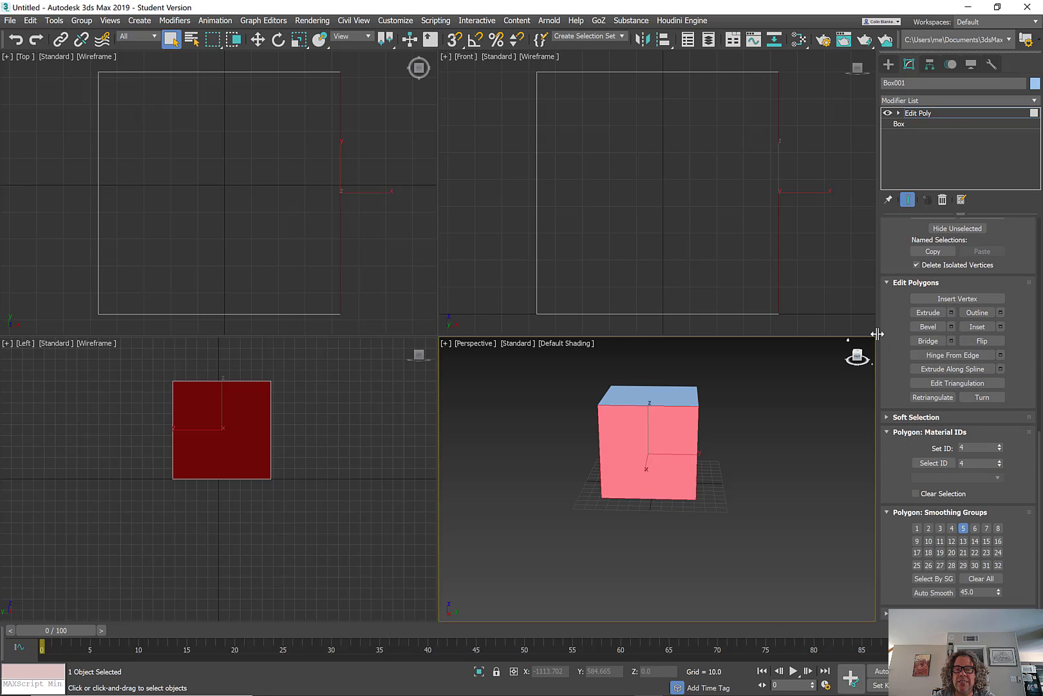
Widen the command panel to spread out the Edit Poly rollouts, settling on a two-column layout
{"action": "left_click_drag", "start_coordinate": [877, 333], "coordinate": [492, 355]}
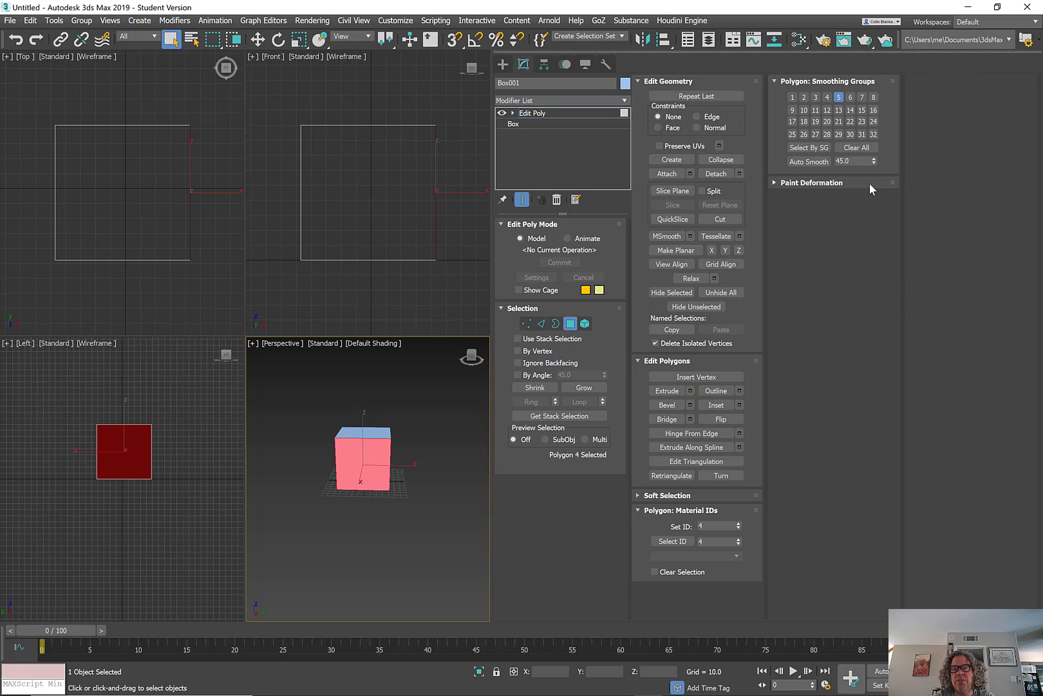
{"action": "left_click_drag", "start_coordinate": [490, 284], "coordinate": [795, 266]}
{"action": "left_click_drag", "start_coordinate": [794, 266], "coordinate": [787, 266]}
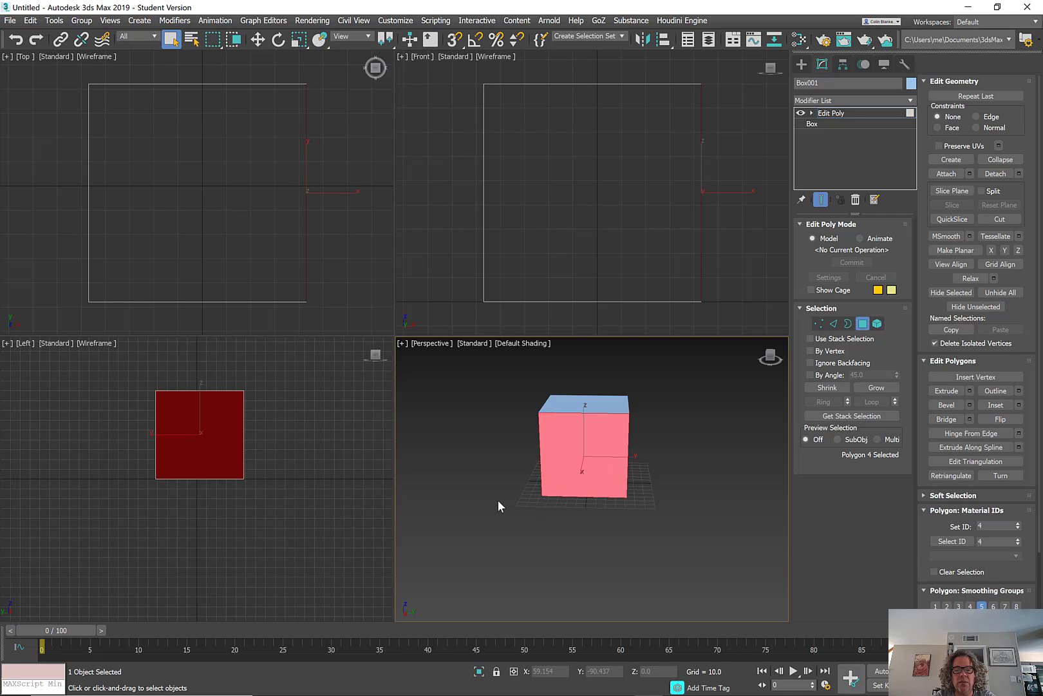
Extrude the selected side polygon outward along positive X to lengthen the box
{"action": "middle_click_drag", "start_coordinate": [498, 500], "coordinate": [638, 450], "text": "alt"}
{"action": "left_click", "coordinate": [946, 390]}
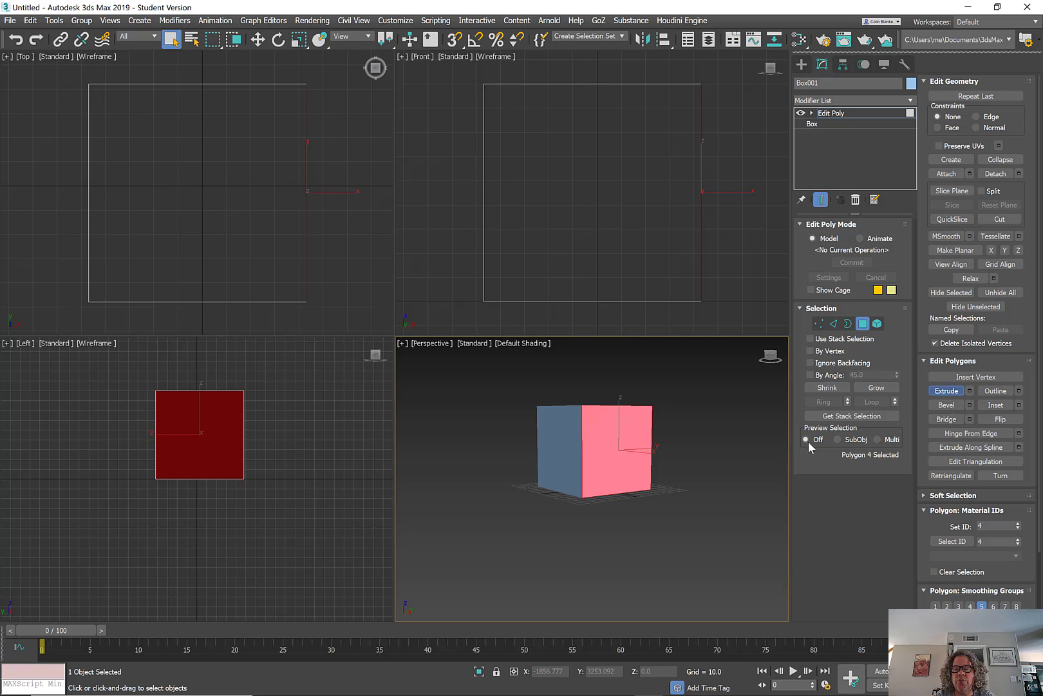
{"action": "middle_click_drag", "start_coordinate": [541, 444], "coordinate": [571, 481], "text": "alt"}
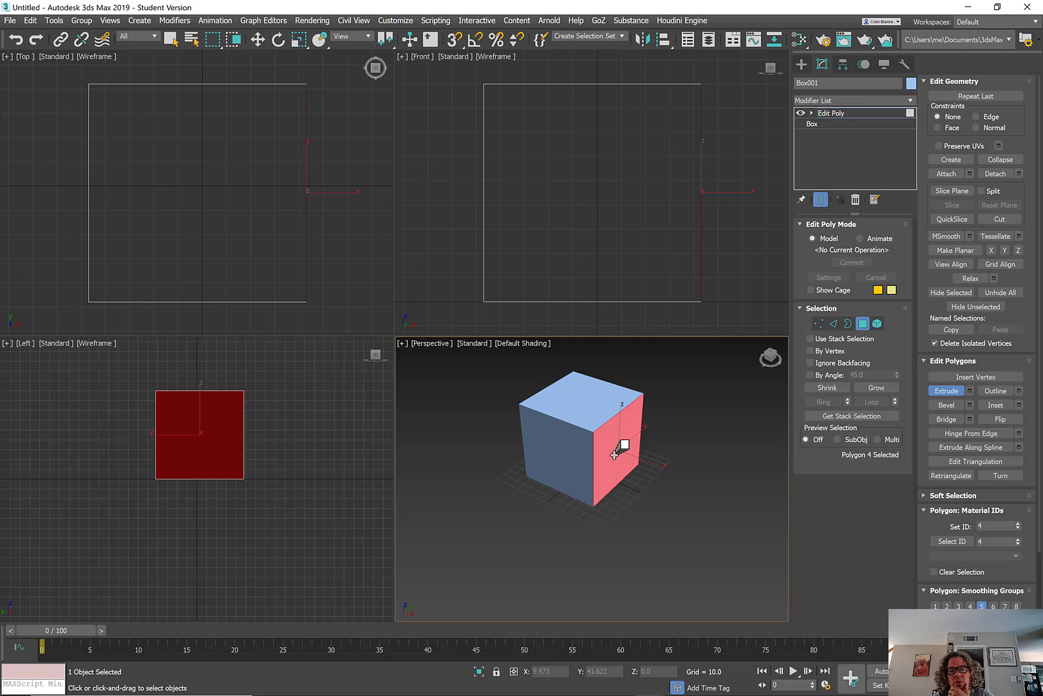
{"action": "left_click_drag", "start_coordinate": [640, 466], "coordinate": [521, 298]}
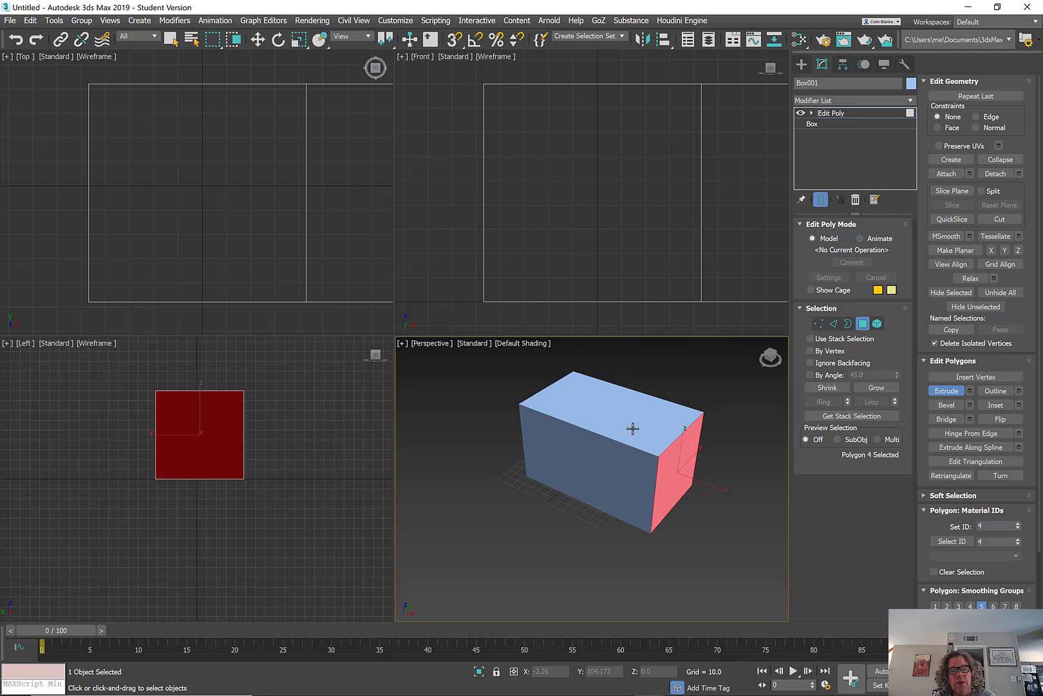
Show edged faces in the Perspective view and extrude the polygon at the box's negative X end slightly inward
{"action": "key", "text": "F4"}
{"action": "middle_click_drag", "start_coordinate": [630, 441], "coordinate": [617, 461], "text": "alt"}
{"action": "left_click", "coordinate": [591, 502]}
{"action": "mouse_move", "coordinate": [591, 504]}
{"action": "middle_mouse_down", "text": "alt"}
{"action": "mouse_move", "coordinate": [584, 476]}
{"action": "mouse_move", "coordinate": [589, 516]}
{"action": "middle_mouse_up", "text": "alt"}
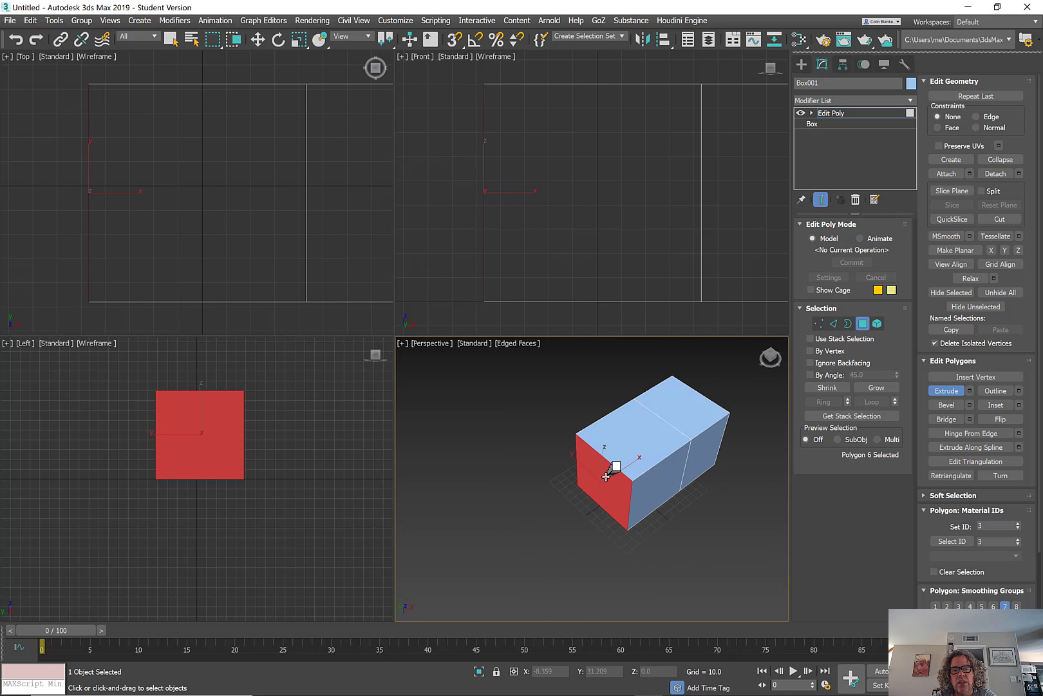
{"action": "left_click_drag", "start_coordinate": [606, 477], "coordinate": [580, 505]}
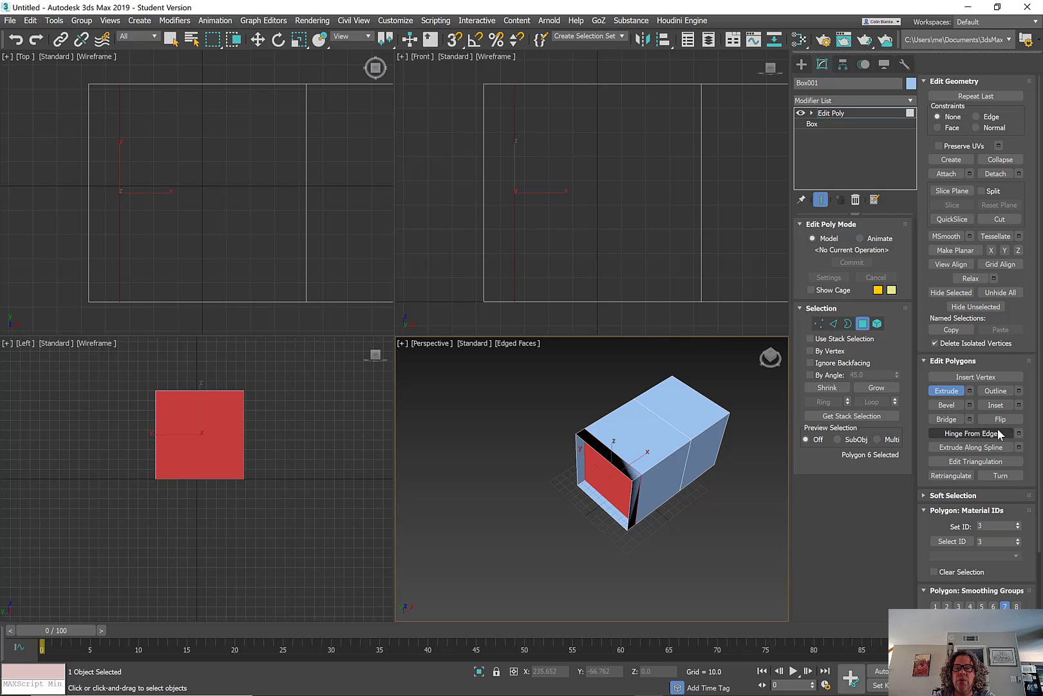
{"action": "right_click", "coordinate": [713, 503]}
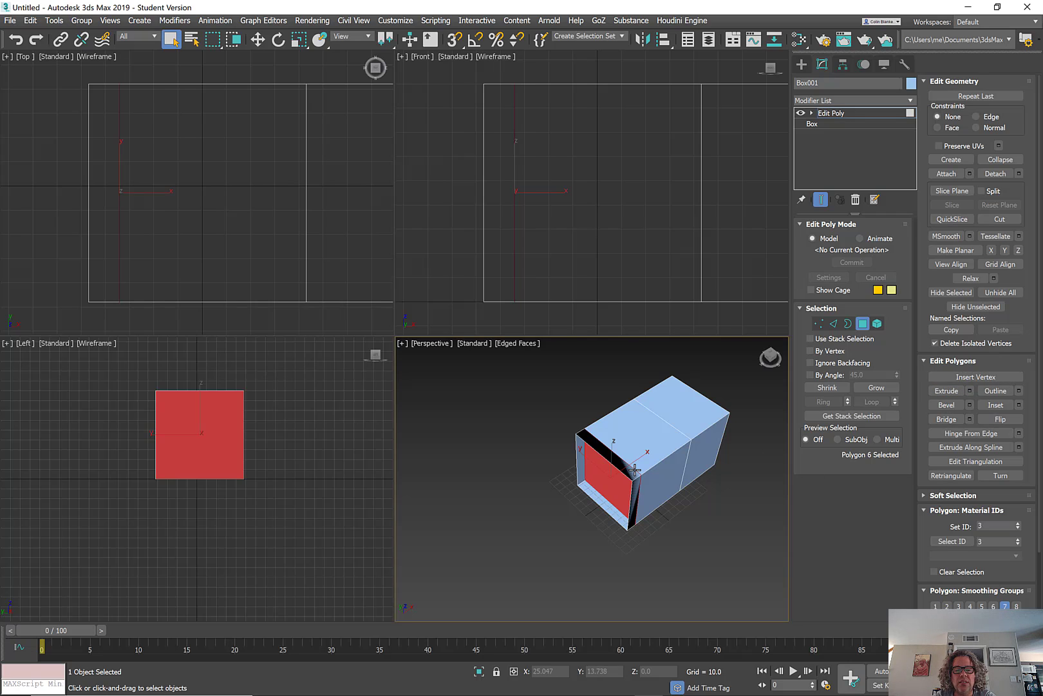
Move the recessed end polygon outward along X so it forms a short segment beyond the original cube
{"action": "left_click", "coordinate": [258, 40]}
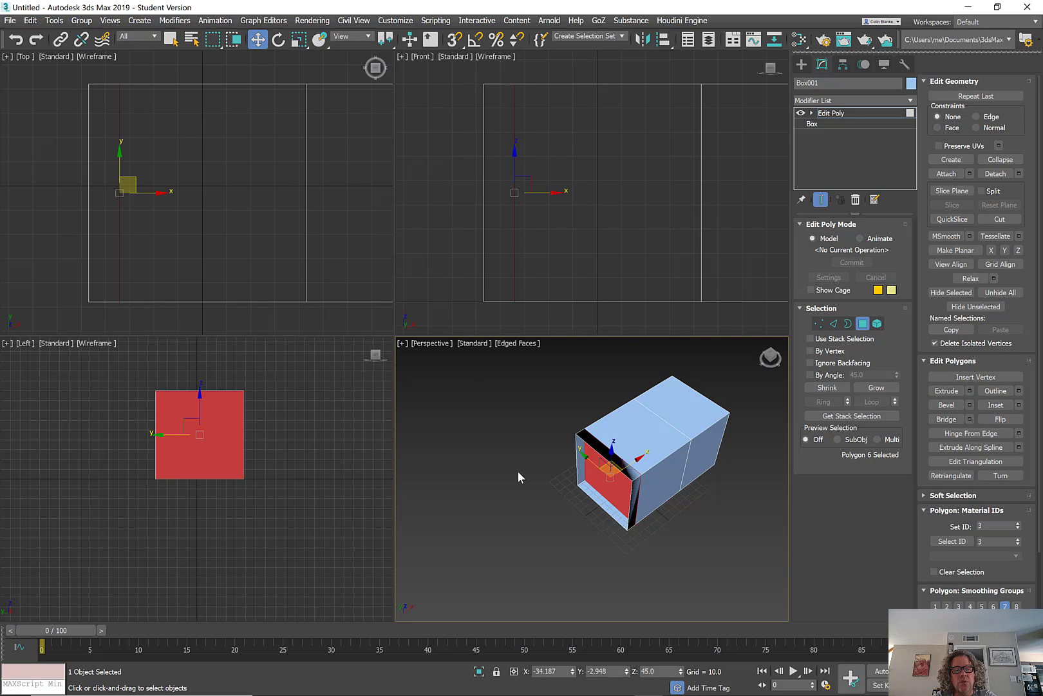
{"action": "left_click", "coordinate": [634, 464]}
{"action": "key", "text": "ctrl+z"}
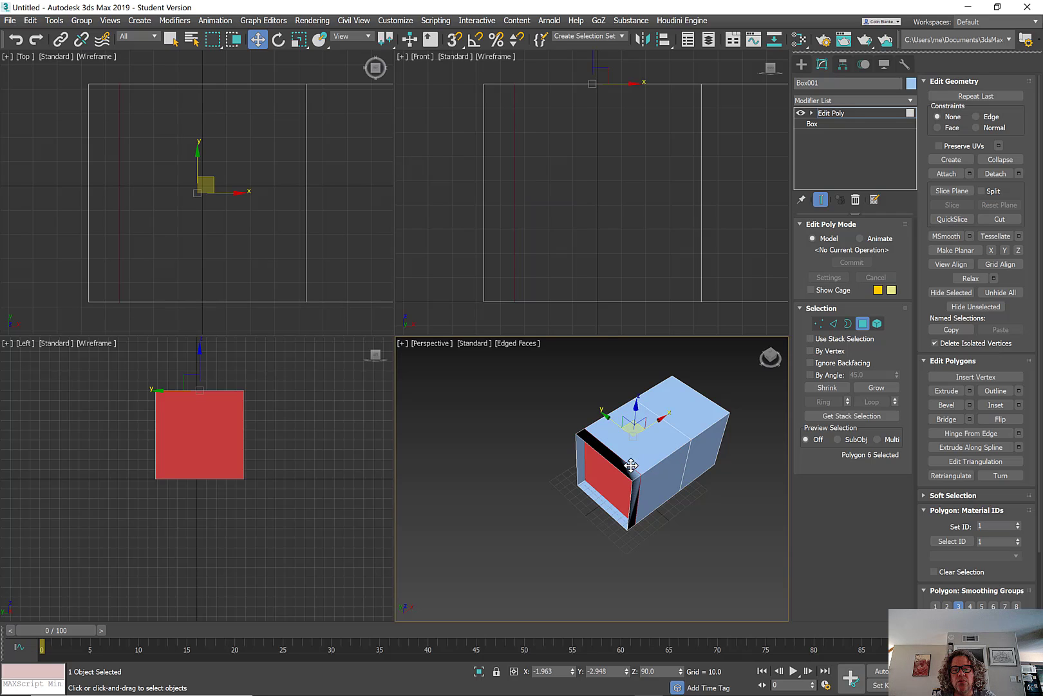
{"action": "left_click_drag", "start_coordinate": [651, 423], "coordinate": [582, 477]}
{"action": "middle_click_drag", "start_coordinate": [556, 540], "coordinate": [665, 487]}
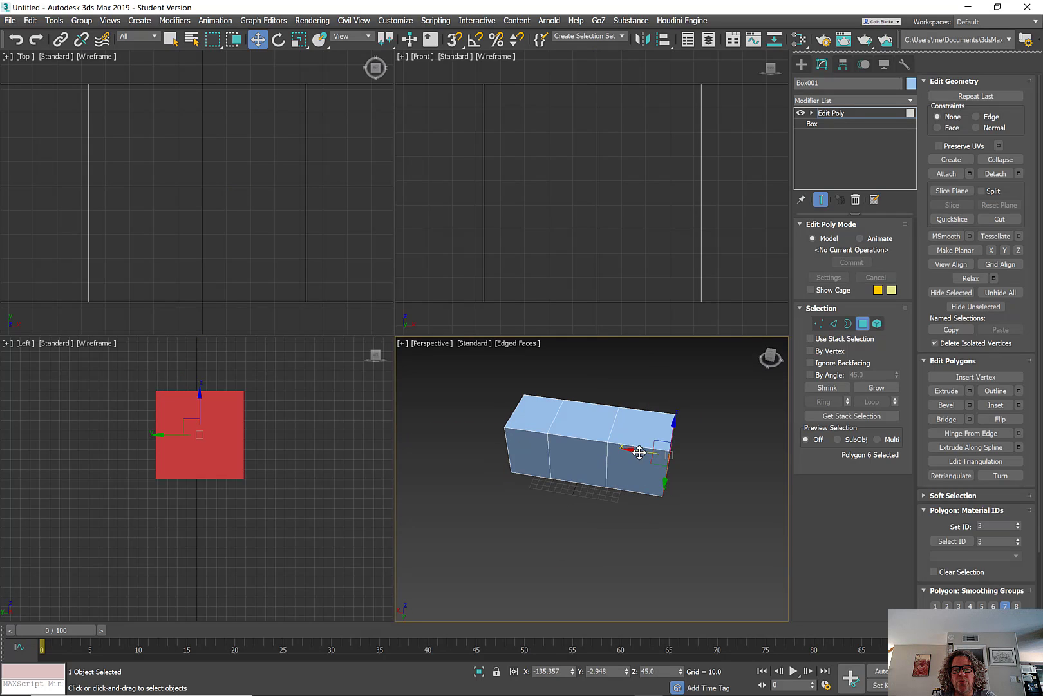
{"action": "left_click_drag", "start_coordinate": [638, 453], "coordinate": [598, 447]}
Select the polygon at the positive X end, move it inward along X to shorten that segment, and clear the selection
{"action": "middle_click_drag", "start_coordinate": [601, 449], "coordinate": [662, 456], "text": "alt"}
{"action": "left_click", "coordinate": [591, 496]}
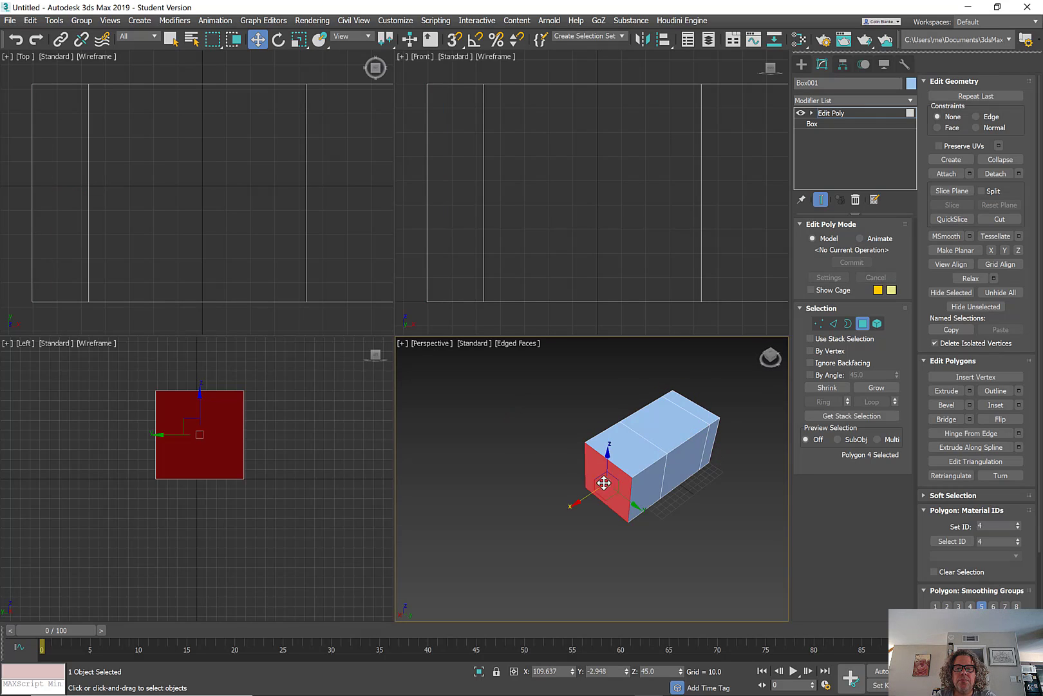
{"action": "middle_click_drag", "start_coordinate": [603, 481], "coordinate": [576, 487], "text": "alt"}
{"action": "left_click_drag", "start_coordinate": [573, 487], "coordinate": [594, 477]}
{"action": "middle_click_drag", "start_coordinate": [593, 477], "coordinate": [682, 462], "text": "alt"}
{"action": "scroll", "coordinate": [677, 512], "scroll_direction": "up", "scroll_amount": 3}
{"action": "left_click", "coordinate": [593, 522]}
{"action": "scroll", "coordinate": [593, 523], "scroll_direction": "down", "scroll_amount": 3}
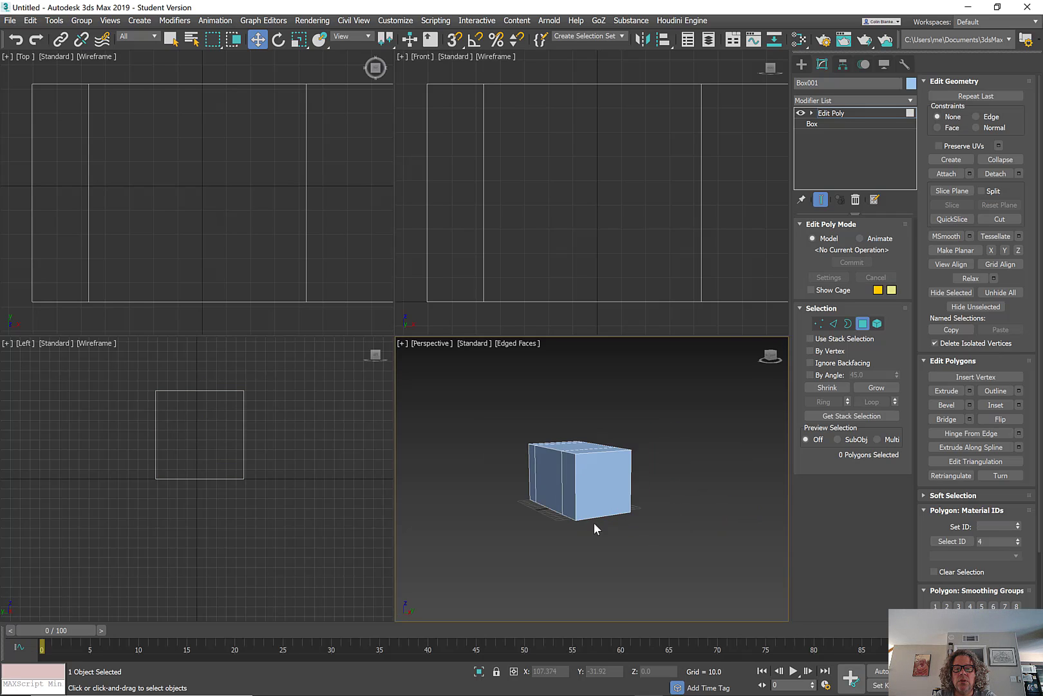
Select the middle polygon on top of the box and shrink it with Outline
{"action": "middle_click_drag", "start_coordinate": [593, 522], "coordinate": [668, 499], "text": "alt"}
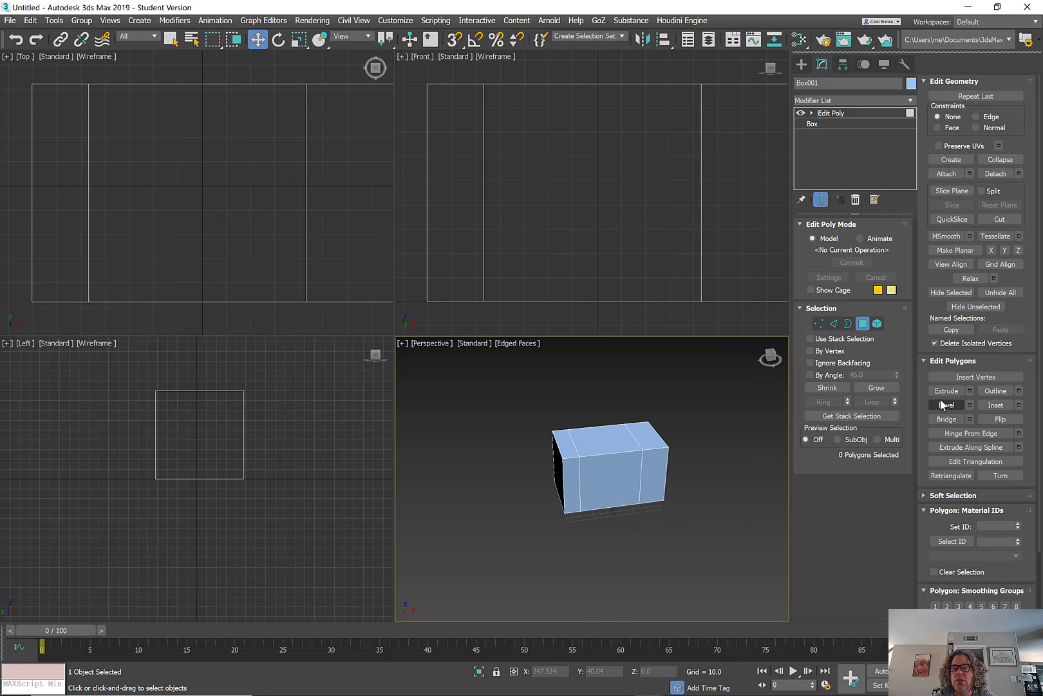
{"action": "left_click", "coordinate": [623, 436]}
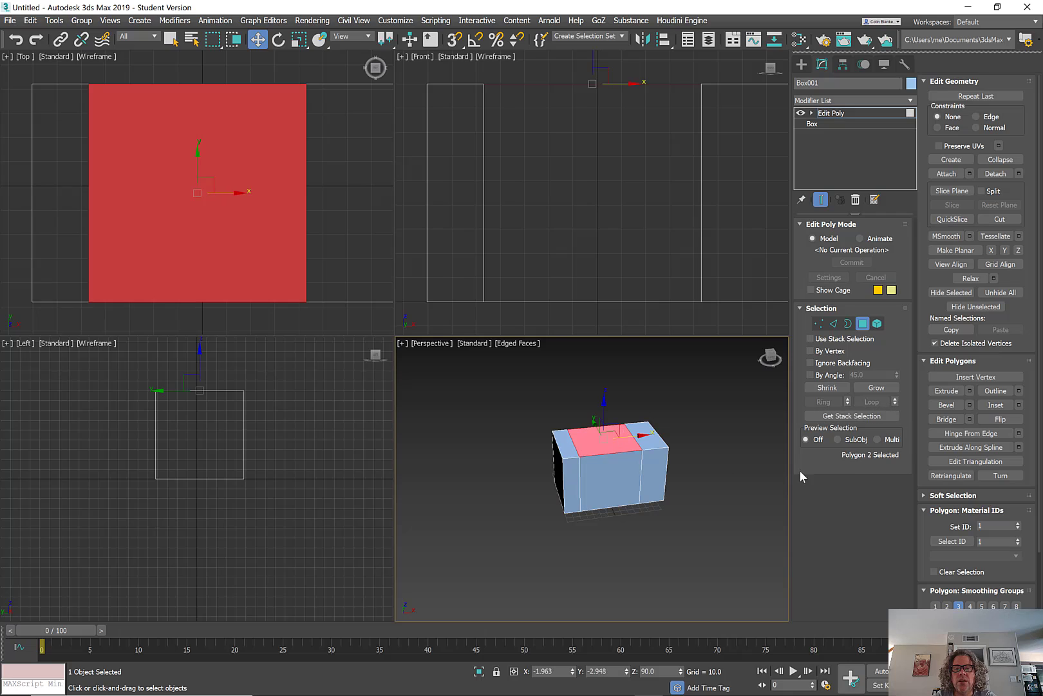
{"action": "left_click", "coordinate": [996, 391]}
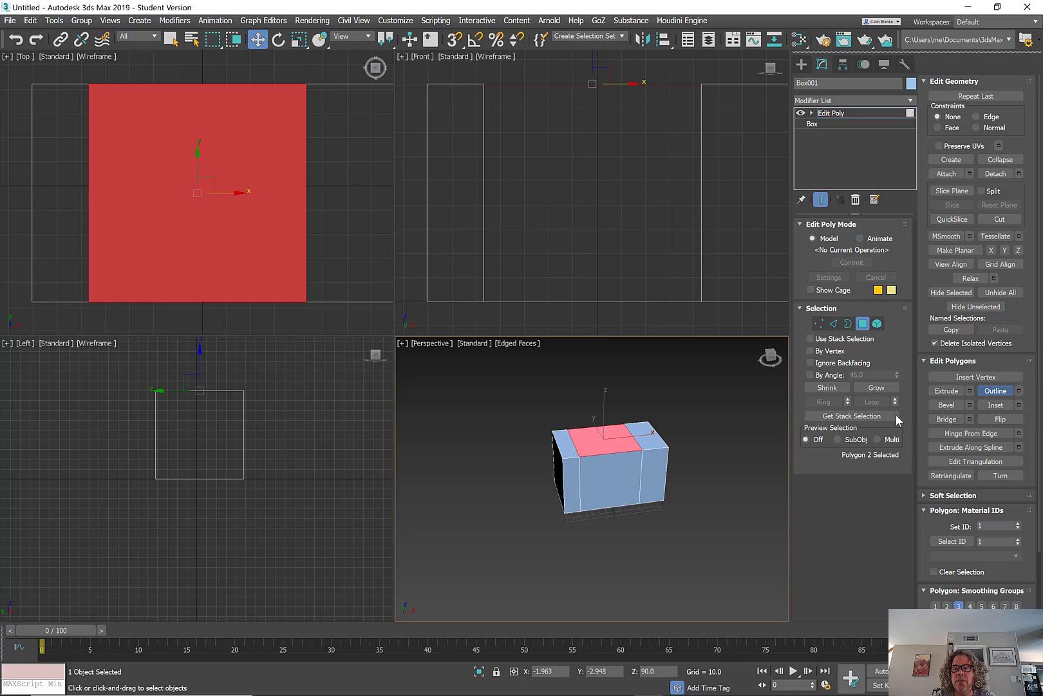
{"action": "middle_click_drag", "start_coordinate": [620, 428], "coordinate": [612, 454], "text": "alt"}
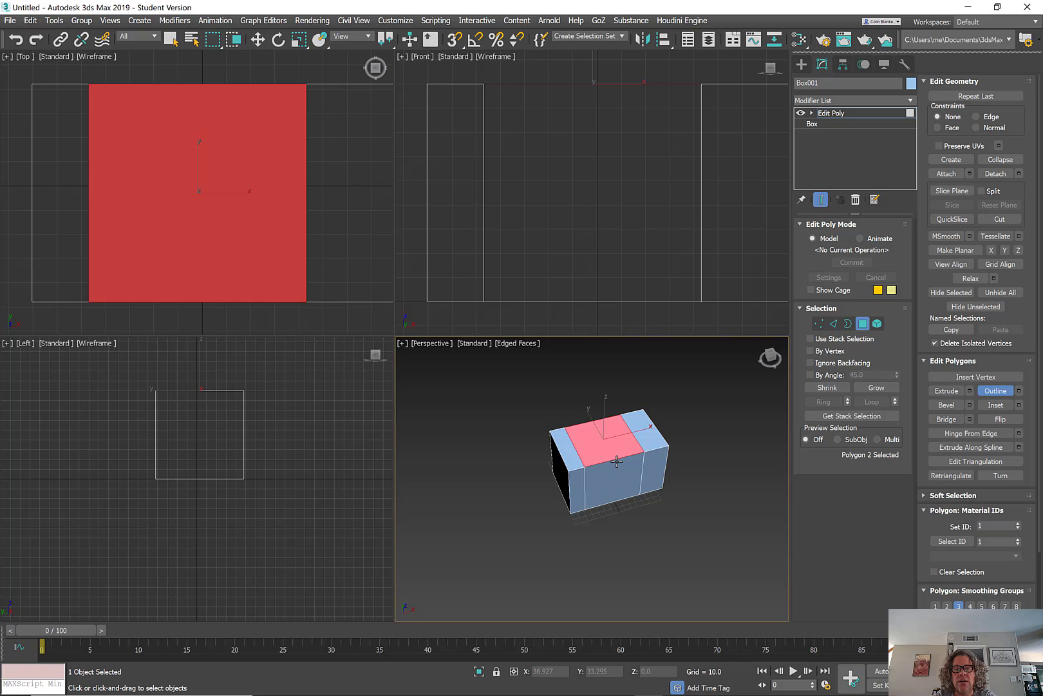
{"action": "mouse_move", "coordinate": [614, 458]}
{"action": "left_mouse_down"}
{"action": "mouse_move", "coordinate": [615, 501]}
{"action": "mouse_move", "coordinate": [597, 419]}
{"action": "mouse_move", "coordinate": [629, 475]}
{"action": "mouse_move", "coordinate": [619, 428]}
{"action": "mouse_move", "coordinate": [628, 470]}
{"action": "mouse_move", "coordinate": [601, 434]}
{"action": "mouse_move", "coordinate": [586, 467]}
{"action": "mouse_move", "coordinate": [592, 480]}
{"action": "mouse_move", "coordinate": [589, 461]}
{"action": "mouse_move", "coordinate": [599, 474]}
{"action": "left_mouse_up"}
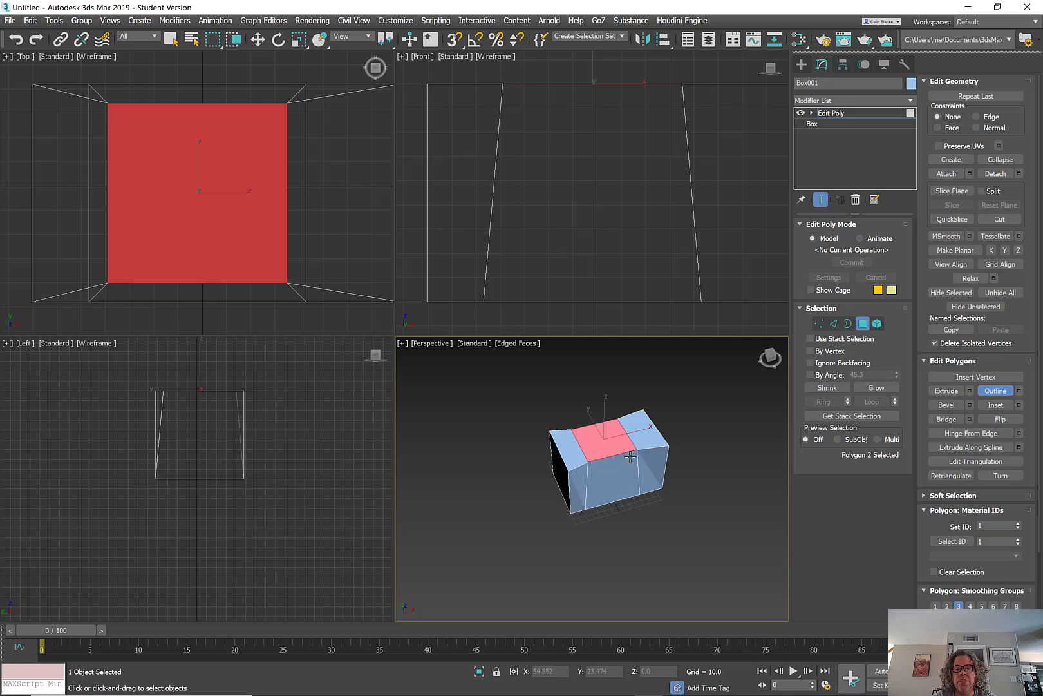
{"action": "middle_click_drag", "start_coordinate": [612, 446], "coordinate": [629, 460], "text": "alt"}
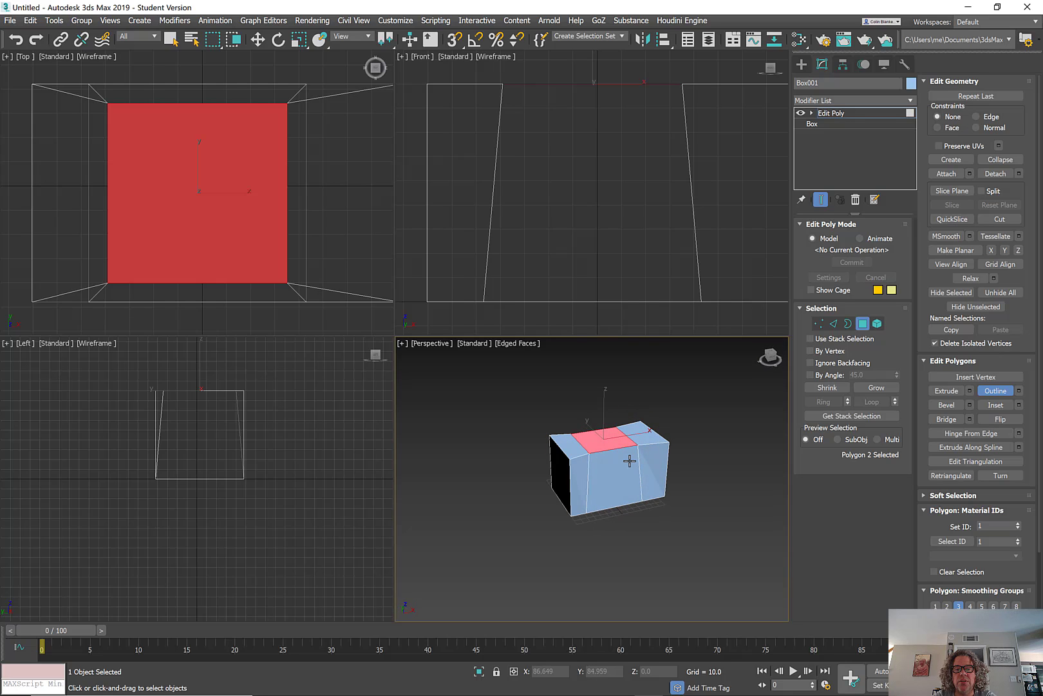
Leave the Outline tool and undo the shrinking of the top polygon
{"action": "key", "text": "w"}
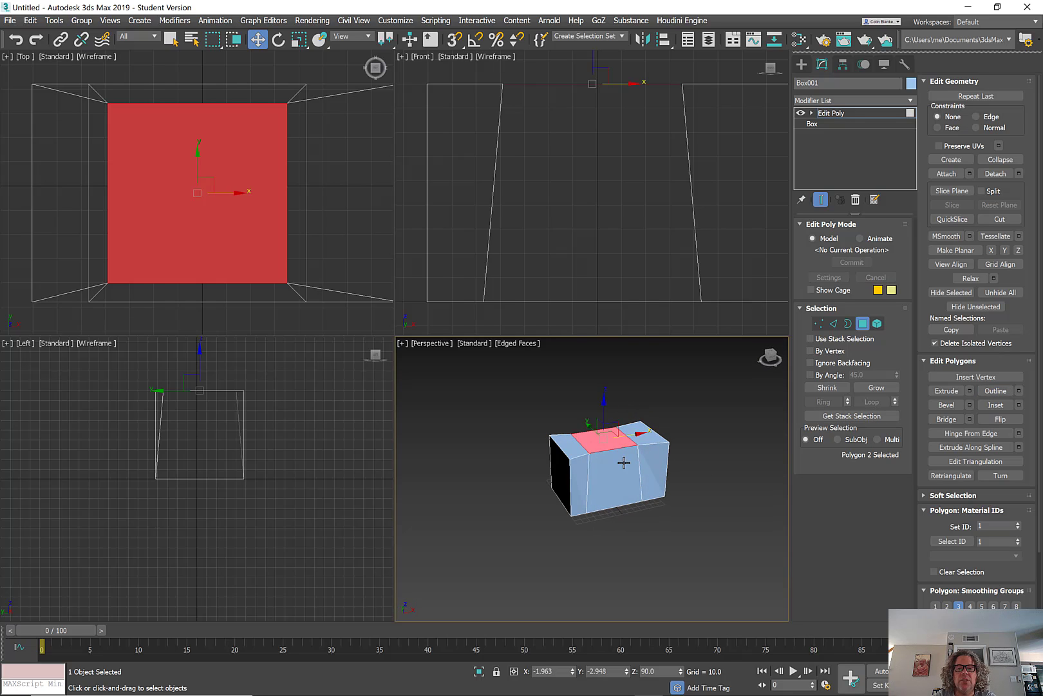
{"action": "middle_click_drag", "start_coordinate": [680, 450], "coordinate": [687, 485], "text": "alt"}
{"action": "key", "text": "ctrl+z"}
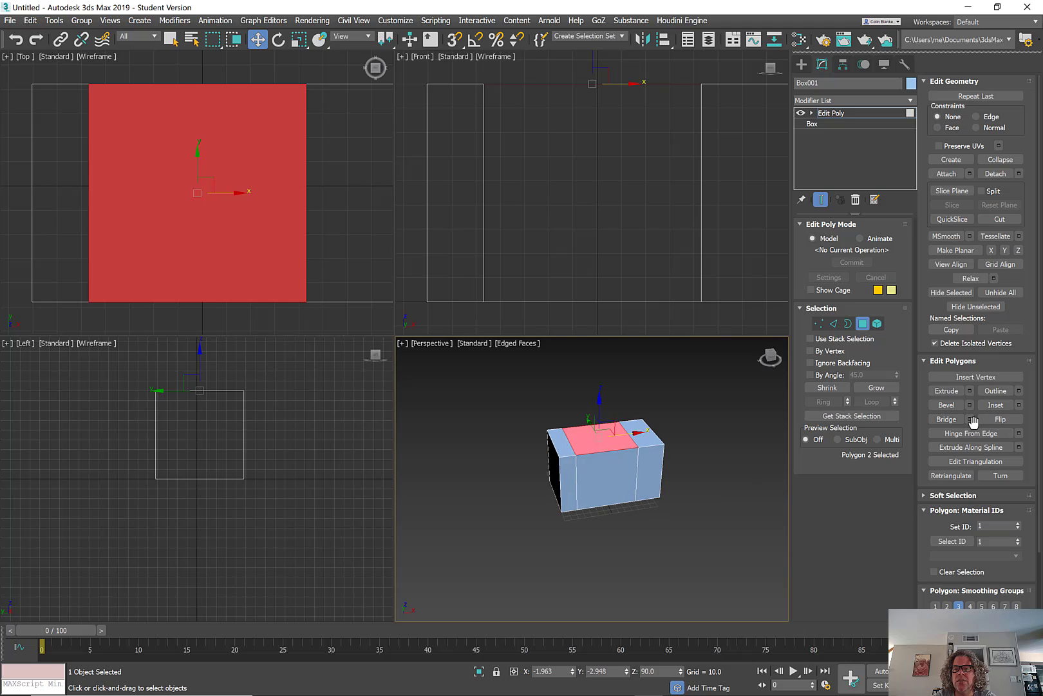
Inset the middle top polygon to create a smaller face surrounded by a border of new polygons, then switch to Move
{"action": "left_click", "coordinate": [995, 404]}
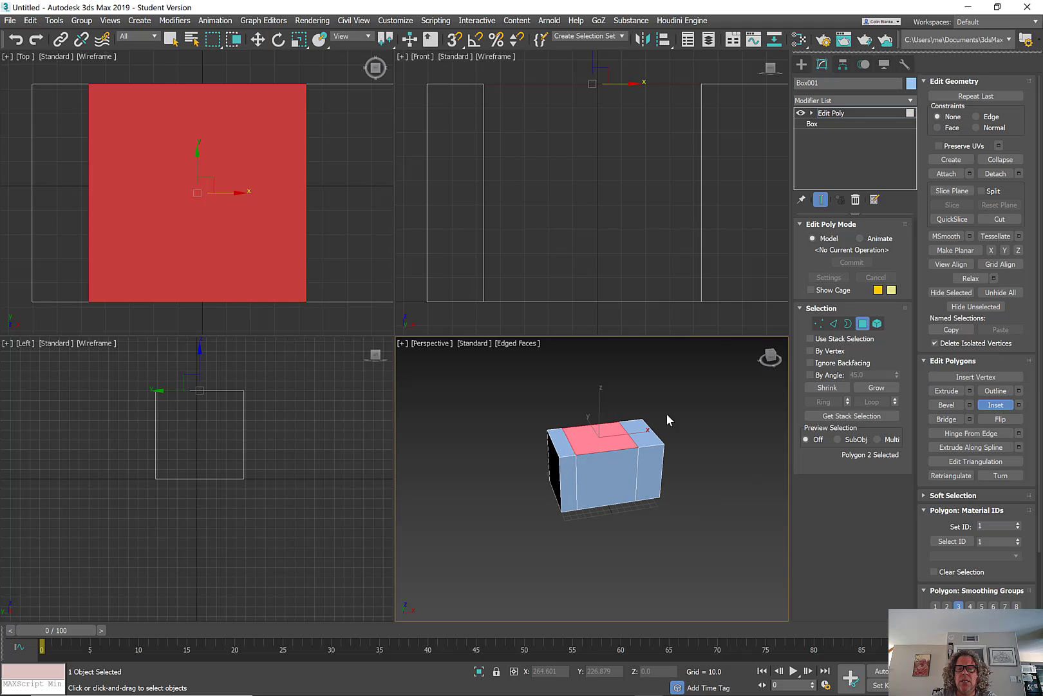
{"action": "middle_click_drag", "start_coordinate": [595, 441], "coordinate": [598, 453], "text": "alt"}
{"action": "left_click_drag", "start_coordinate": [598, 443], "coordinate": [591, 473]}
{"action": "middle_click_drag", "start_coordinate": [613, 452], "coordinate": [675, 433], "text": "alt"}
{"action": "scroll", "coordinate": [584, 449], "scroll_direction": "up", "scroll_amount": 3}
{"action": "scroll", "coordinate": [554, 461], "scroll_direction": "up", "scroll_amount": 3}
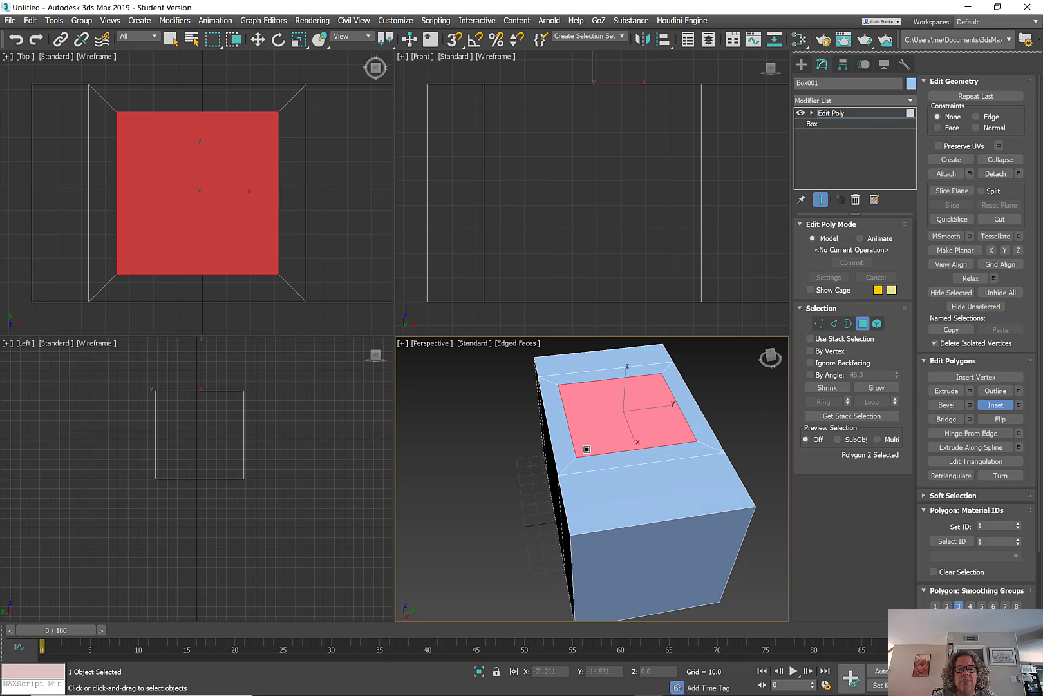
{"action": "mouse_move", "coordinate": [584, 449]}
{"action": "middle_mouse_down", "text": "alt"}
{"action": "mouse_move", "coordinate": [704, 441]}
{"action": "mouse_move", "coordinate": [681, 407]}
{"action": "middle_mouse_up", "text": "alt"}
{"action": "key", "text": "w"}
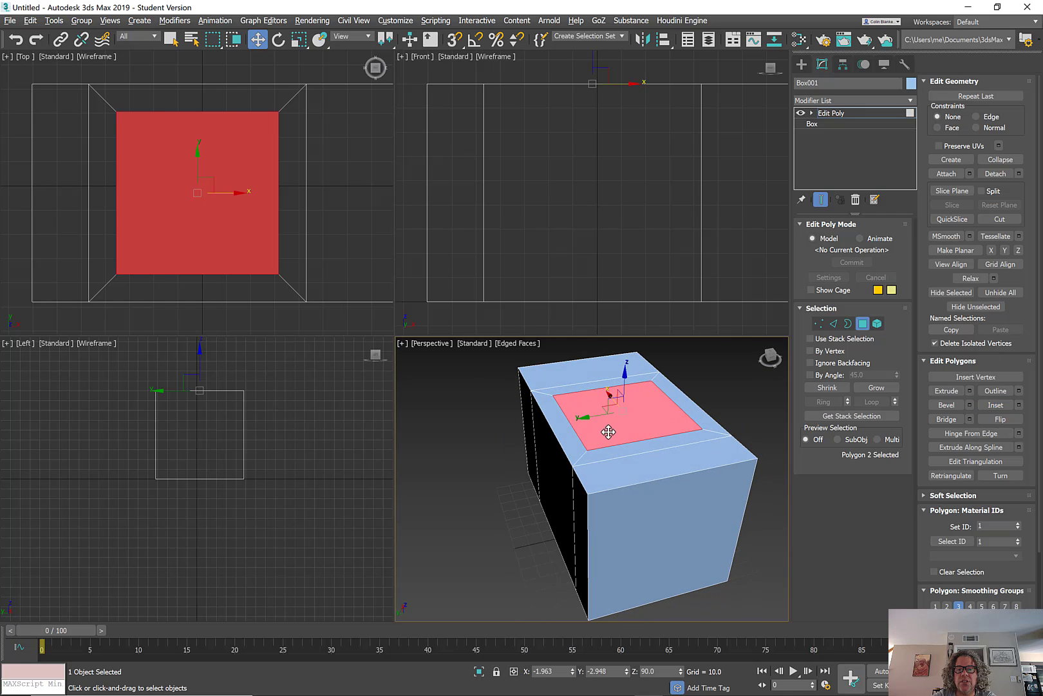
Uniformly scale down the inset polygon on top of the box to widen its border
{"action": "middle_click_drag", "start_coordinate": [606, 427], "coordinate": [668, 438], "text": "alt"}
{"action": "key", "text": "r"}
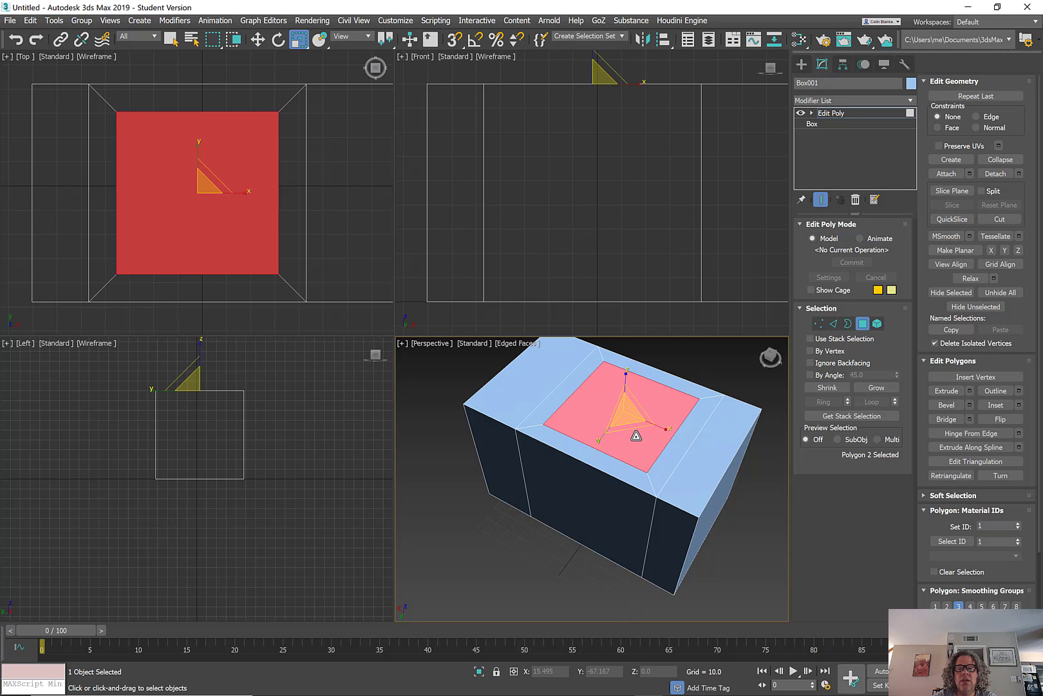
{"action": "left_click_drag", "start_coordinate": [628, 433], "coordinate": [654, 389]}
{"action": "right_click", "coordinate": [654, 389]}
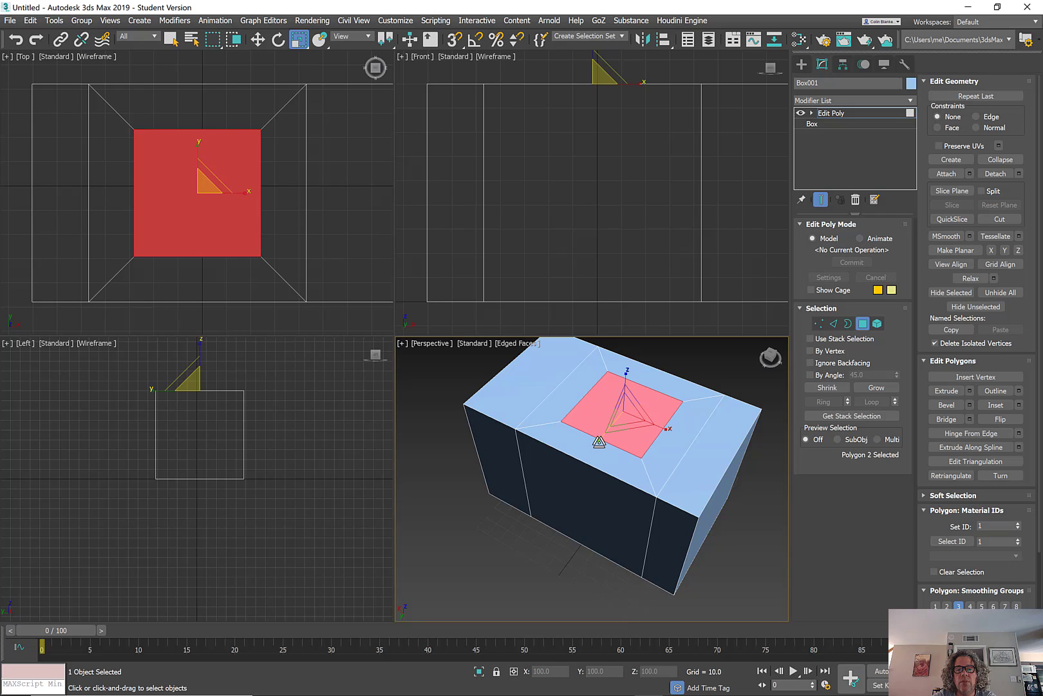
{"action": "left_click_drag", "start_coordinate": [599, 442], "coordinate": [584, 468]}
{"action": "key", "text": "ctrl+z"}
{"action": "middle_click_drag", "start_coordinate": [661, 465], "coordinate": [663, 464]}
{"action": "scroll", "coordinate": [683, 460], "scroll_direction": "down", "scroll_amount": 3}
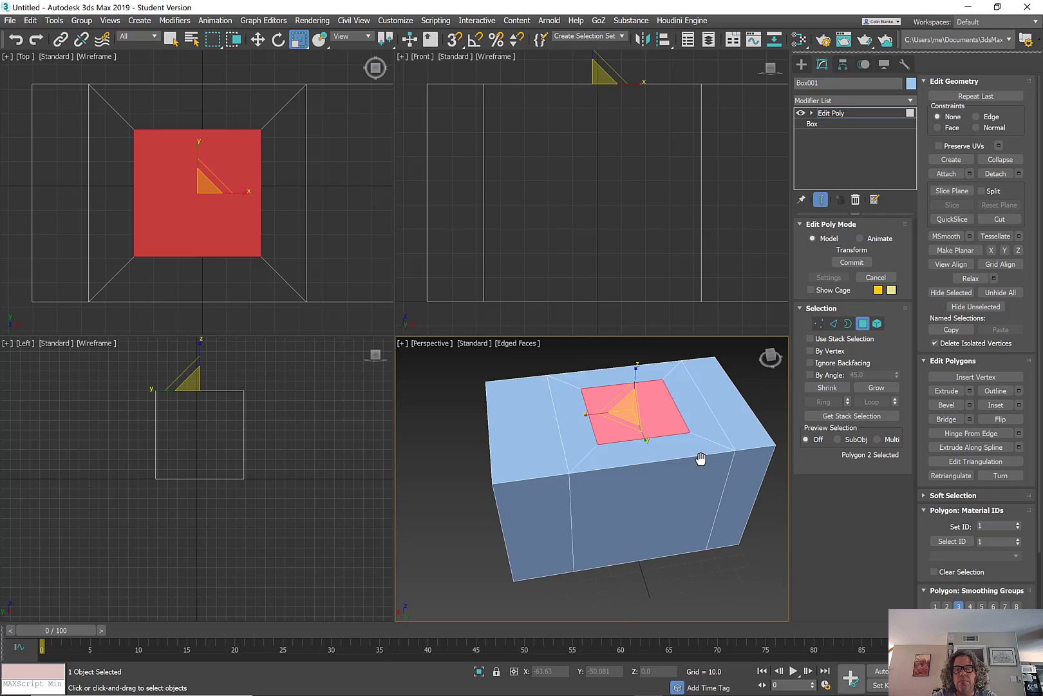
Bevel the inset top polygon upward and taper it into a flat-topped pyramid, then switch to Scale
{"action": "left_click", "coordinate": [944, 406]}
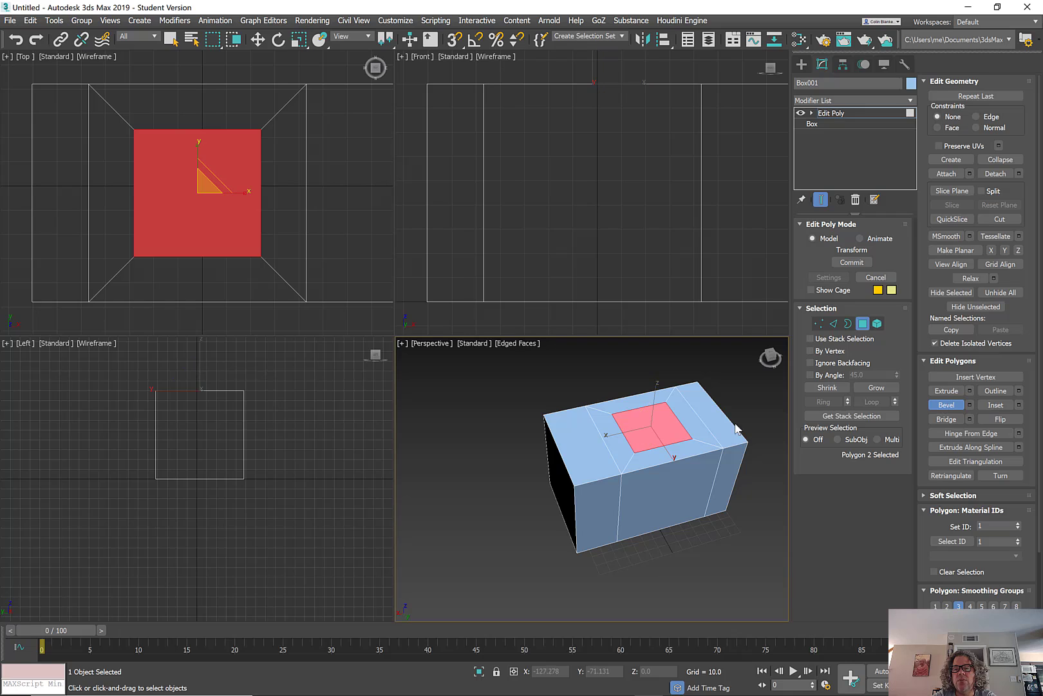
{"action": "middle_click_drag", "start_coordinate": [644, 431], "coordinate": [656, 419], "text": "alt"}
{"action": "left_click_drag", "start_coordinate": [656, 419], "coordinate": [657, 406]}
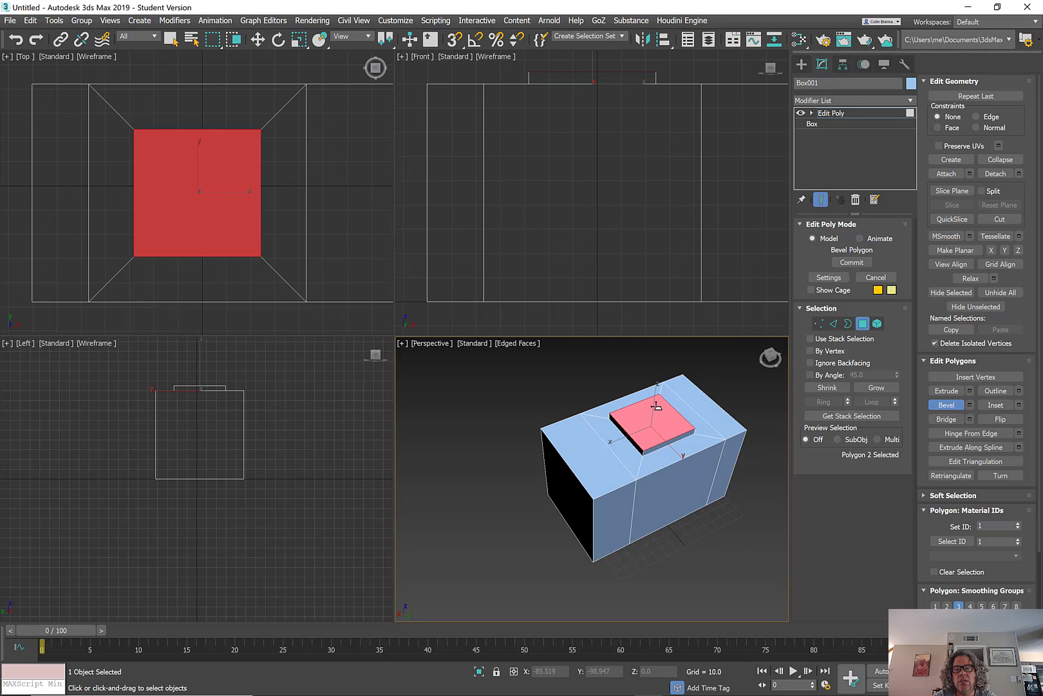
{"action": "left_click_drag", "start_coordinate": [659, 357], "coordinate": [659, 352]}
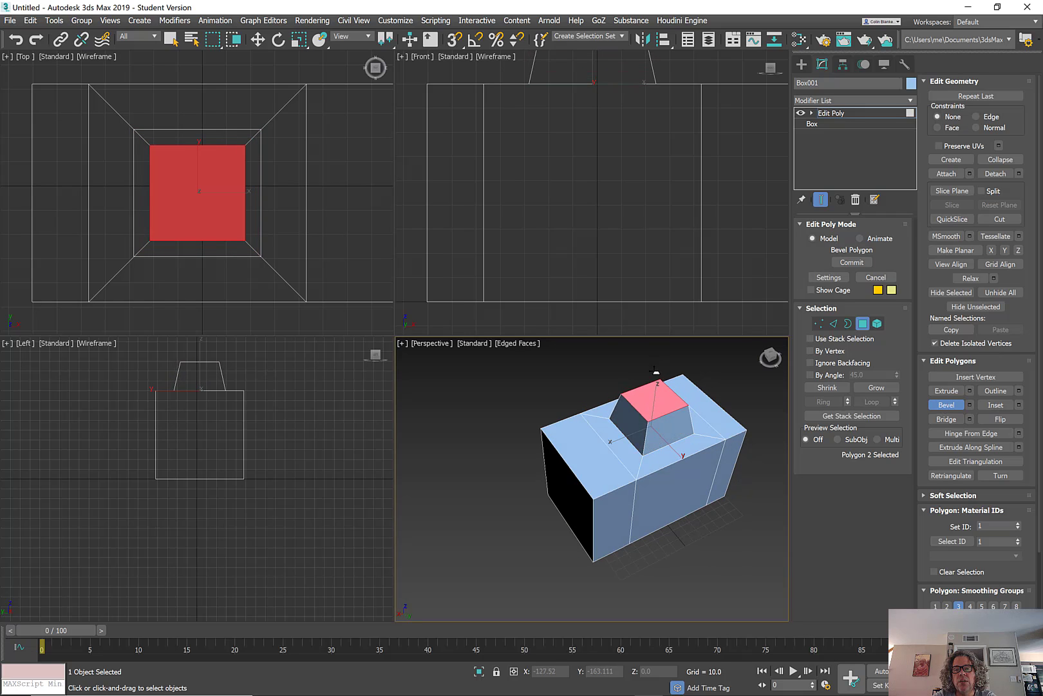
{"action": "left_click", "coordinate": [658, 389]}
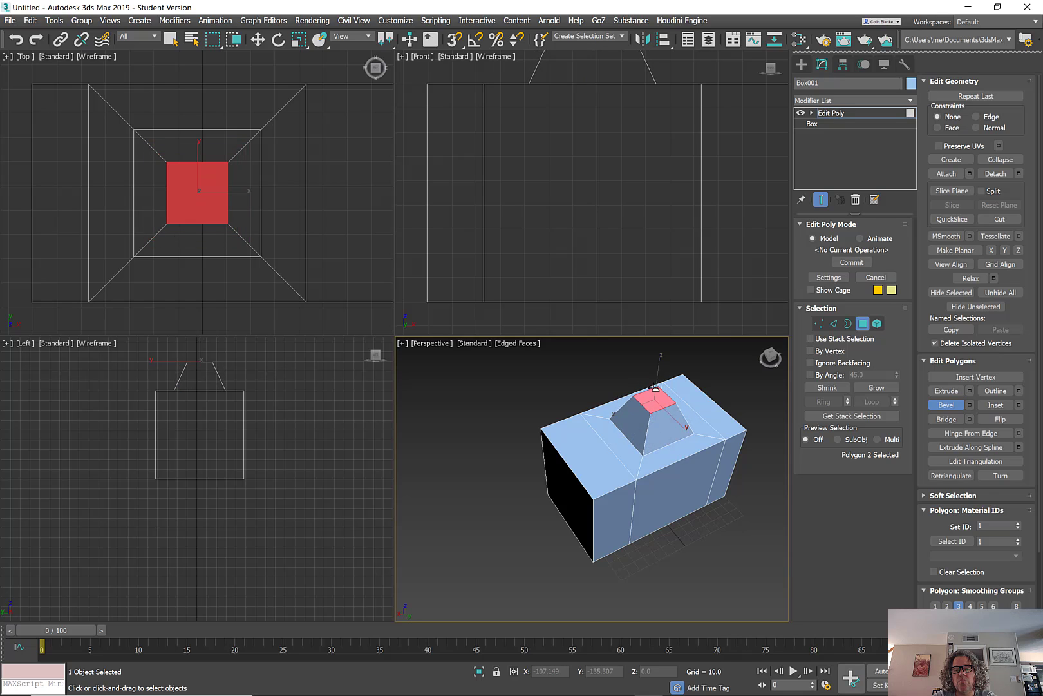
{"action": "key", "text": "r"}
Select the middle front, bottom and back polygons one after another to trace the band around the box
{"action": "middle_click_drag", "start_coordinate": [716, 483], "coordinate": [567, 458], "text": "alt"}
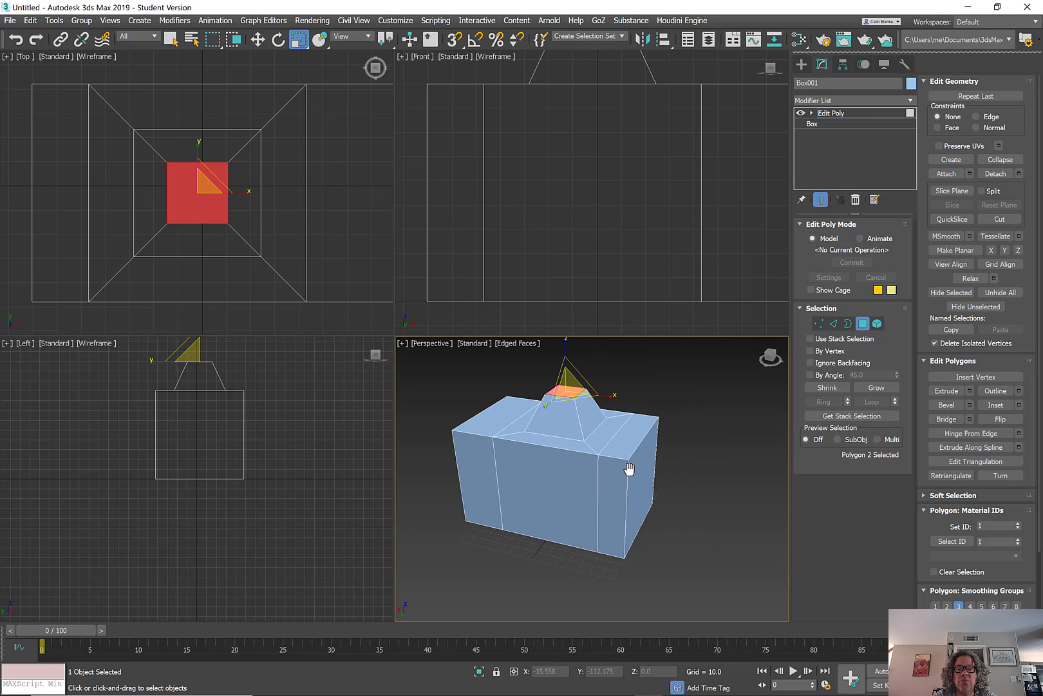
{"action": "middle_click_drag", "start_coordinate": [629, 468], "coordinate": [595, 377], "text": "alt"}
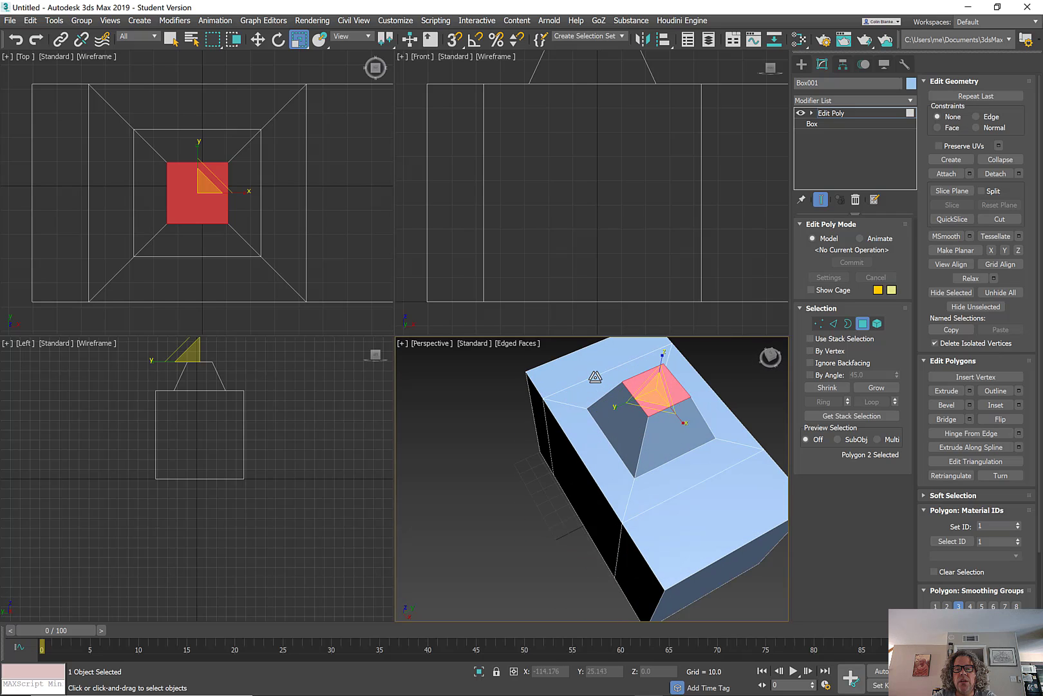
{"action": "left_click", "coordinate": [616, 430]}
{"action": "left_click", "coordinate": [596, 457]}
{"action": "middle_click_drag", "start_coordinate": [604, 488], "coordinate": [613, 465]}
{"action": "left_click", "coordinate": [593, 474]}
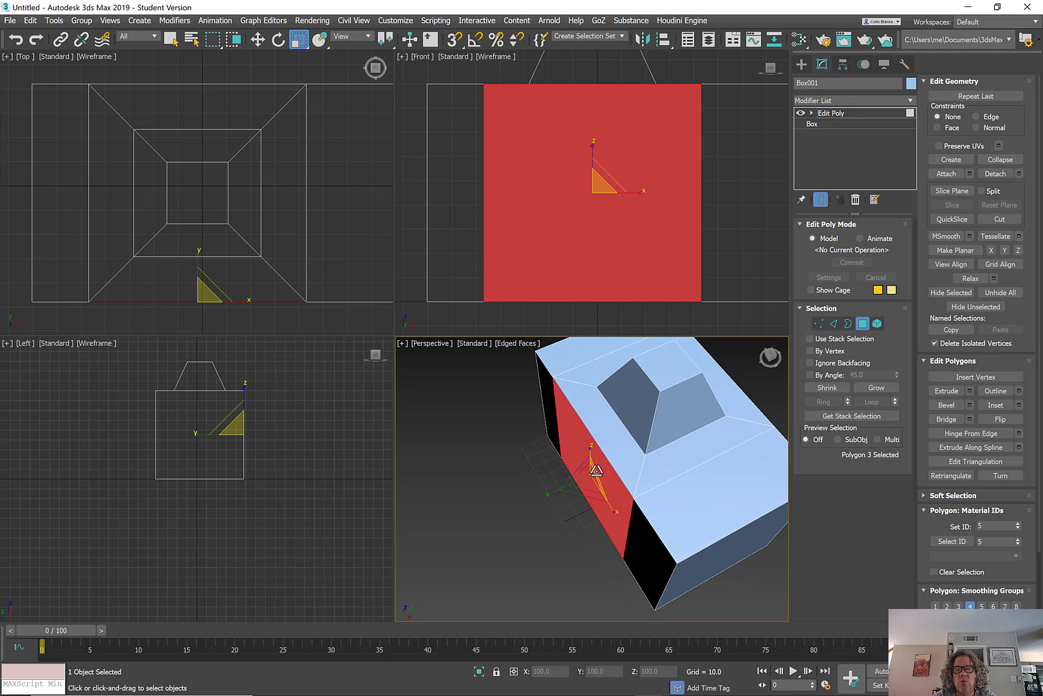
{"action": "middle_click_drag", "start_coordinate": [601, 512], "coordinate": [633, 400], "text": "alt"}
{"action": "left_click", "coordinate": [627, 496]}
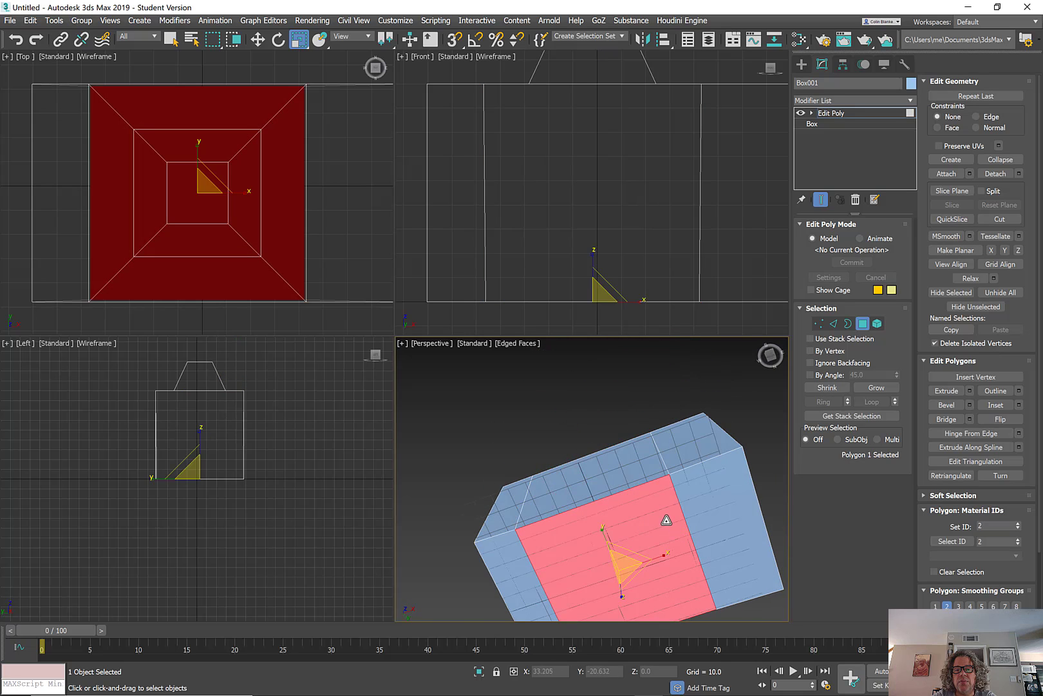
{"action": "middle_click_drag", "start_coordinate": [647, 528], "coordinate": [539, 485], "text": "alt"}
{"action": "left_click", "coordinate": [524, 435]}
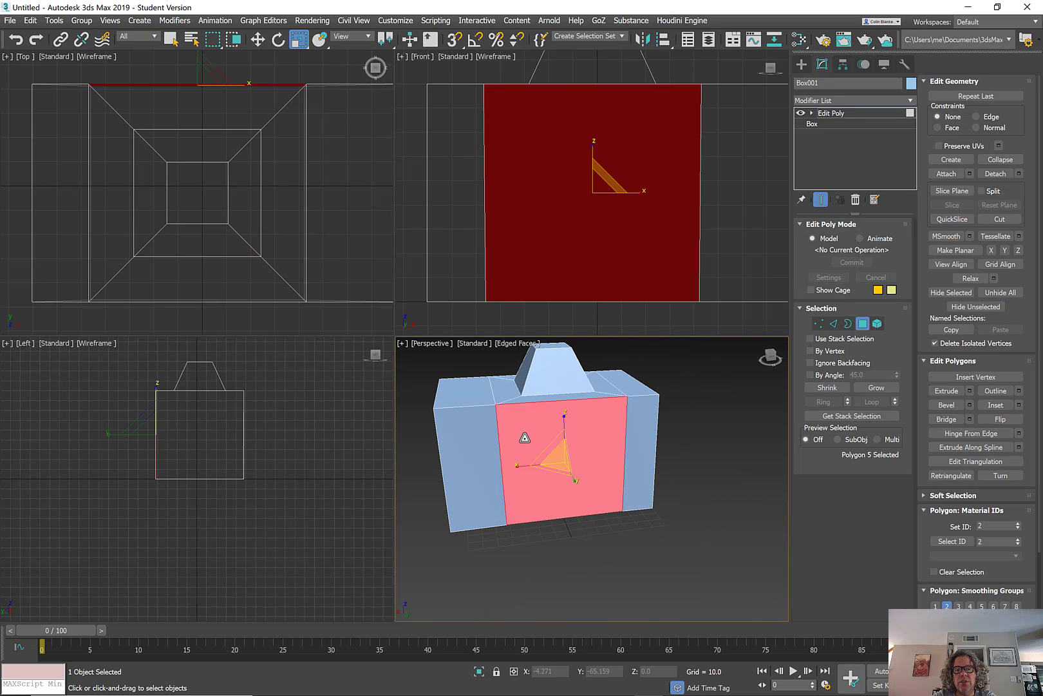
Select the pyramid's front sloped side and preview the polygon loops that run through it
{"action": "middle_click_drag", "start_coordinate": [525, 435], "coordinate": [634, 452], "text": "alt"}
{"action": "left_click", "coordinate": [552, 412]}
{"action": "left_click", "coordinate": [605, 420]}
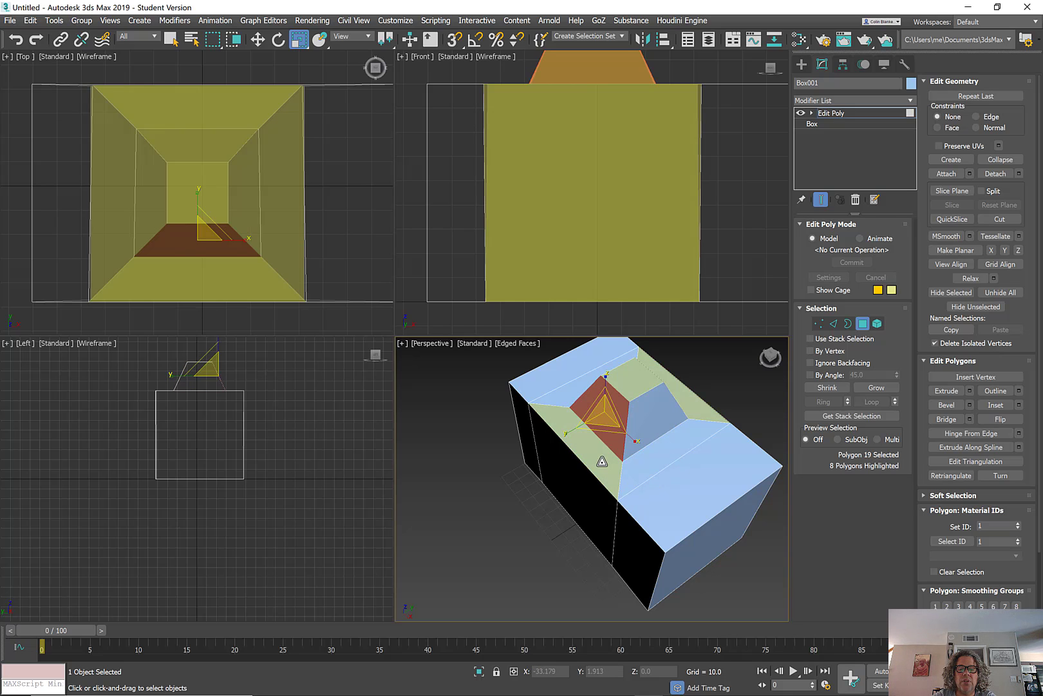
{"action": "middle_click_drag", "start_coordinate": [591, 464], "coordinate": [655, 461], "text": "alt"}
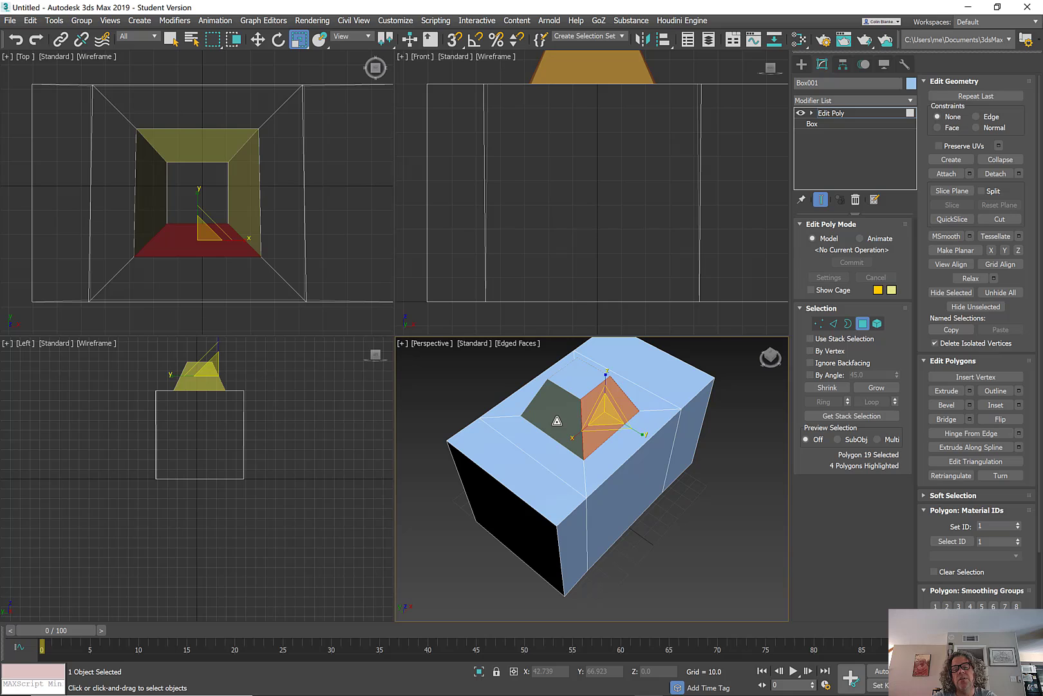
{"action": "middle_click_drag", "start_coordinate": [557, 420], "coordinate": [594, 477], "text": "alt"}
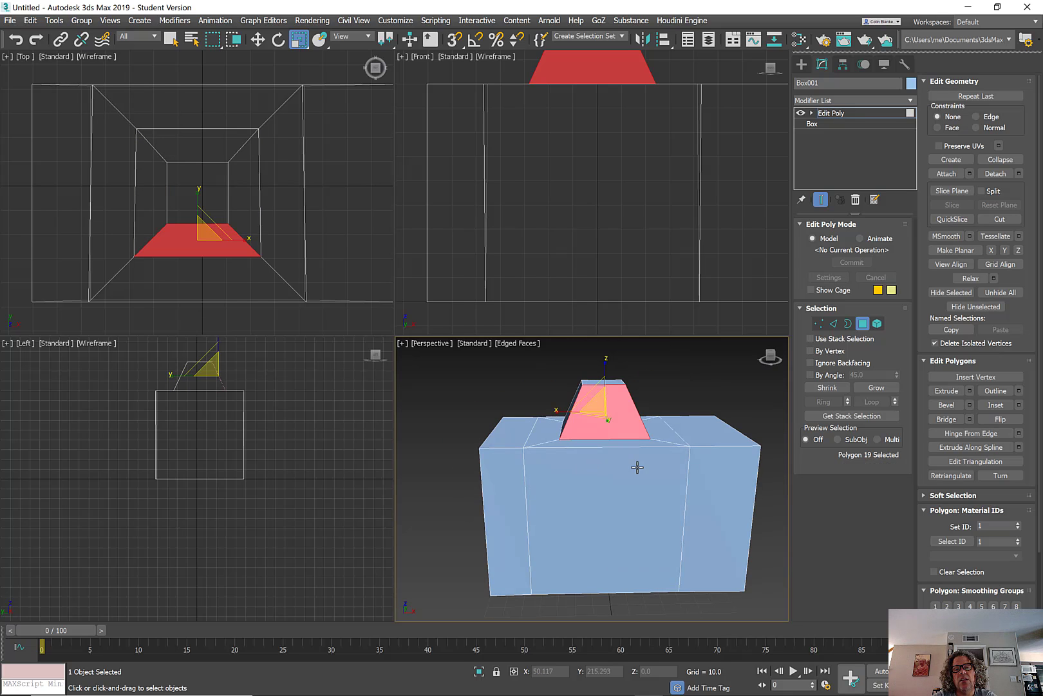
Select the border polygon beside the pyramid on the positive X side and extend it to the lengthwise polygon loop
{"action": "middle_click_drag", "start_coordinate": [687, 520], "coordinate": [531, 548], "text": "alt"}
{"action": "left_click", "coordinate": [559, 488]}
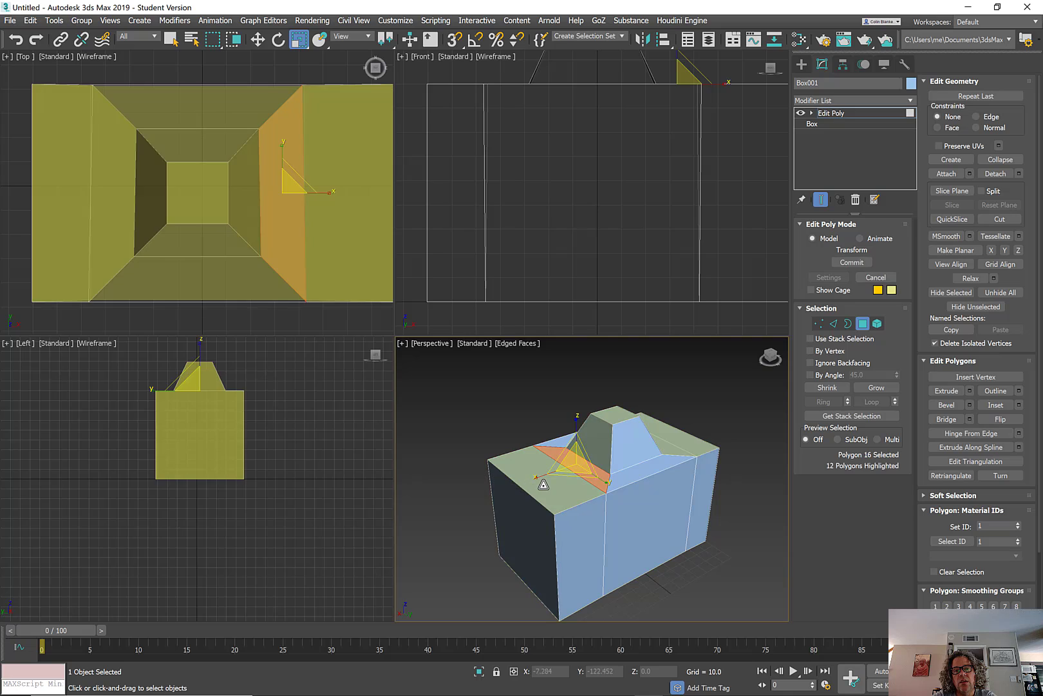
{"action": "left_click", "coordinate": [551, 486], "text": "shift"}
{"action": "middle_click_drag", "start_coordinate": [706, 498], "coordinate": [604, 510], "text": "alt"}
{"action": "mouse_move", "coordinate": [662, 536]}
{"action": "middle_mouse_down", "text": "alt"}
{"action": "mouse_move", "coordinate": [591, 536]}
{"action": "mouse_move", "coordinate": [666, 531]}
{"action": "mouse_move", "coordinate": [648, 534]}
{"action": "middle_mouse_up", "text": "alt"}
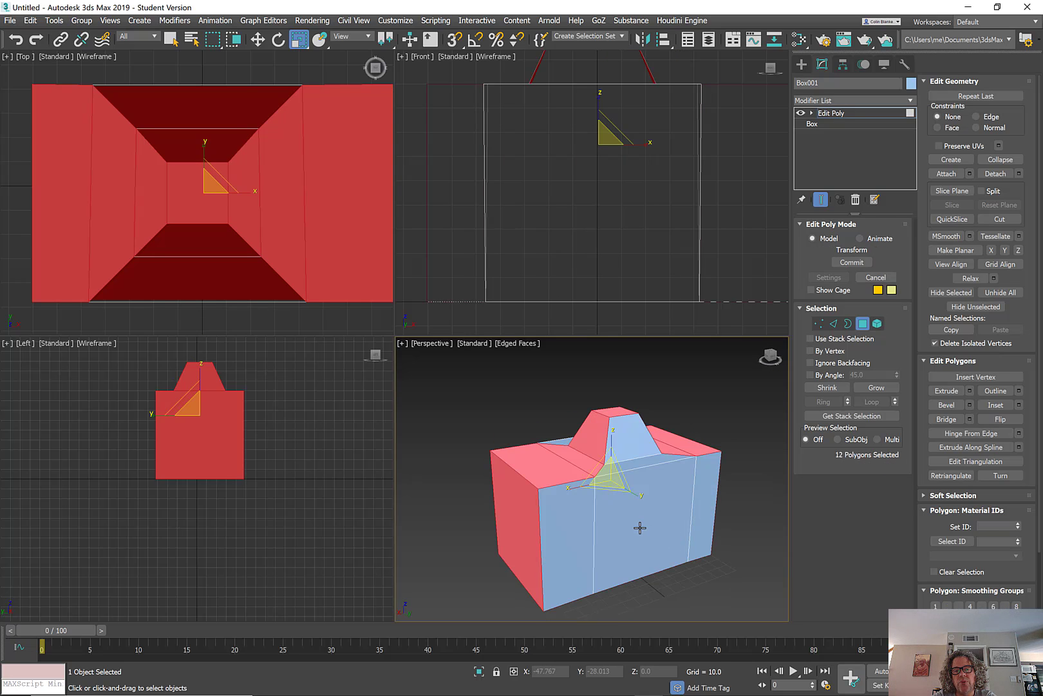
Select the crosswise polygon loop through the middle back polygon, then the loop running around the box's side walls
{"action": "left_click", "coordinate": [639, 528]}
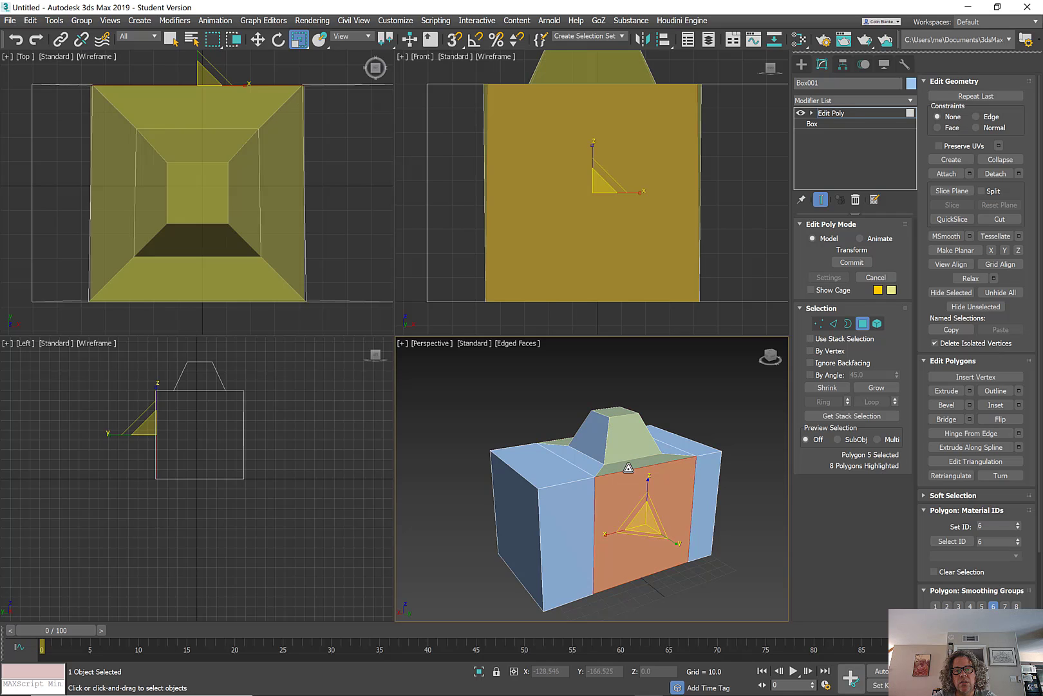
{"action": "left_click", "coordinate": [628, 476], "text": "shift"}
{"action": "mouse_move", "coordinate": [628, 480]}
{"action": "middle_mouse_down", "text": "alt"}
{"action": "mouse_move", "coordinate": [658, 507]}
{"action": "mouse_move", "coordinate": [680, 482]}
{"action": "mouse_move", "coordinate": [736, 514]}
{"action": "mouse_move", "coordinate": [700, 523]}
{"action": "mouse_move", "coordinate": [620, 474]}
{"action": "middle_mouse_up", "text": "alt"}
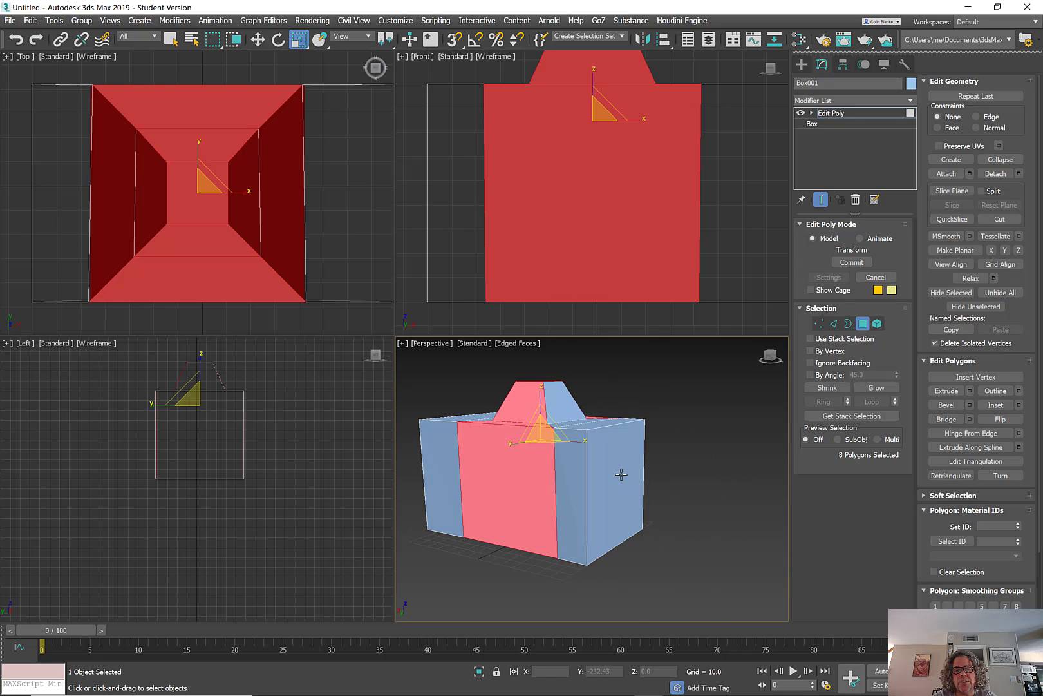
{"action": "left_click", "coordinate": [619, 475]}
{"action": "left_click", "coordinate": [548, 486], "text": "shift"}
{"action": "middle_click_drag", "start_coordinate": [548, 487], "coordinate": [736, 494], "text": "alt"}
Cut an edge path from a corner of the pyramid's top across the positive X border and down the end face to a bottom corner
{"action": "middle_click_drag", "start_coordinate": [635, 436], "coordinate": [552, 410], "text": "alt"}
{"action": "left_click", "coordinate": [661, 465]}
{"action": "right_click", "coordinate": [551, 405]}
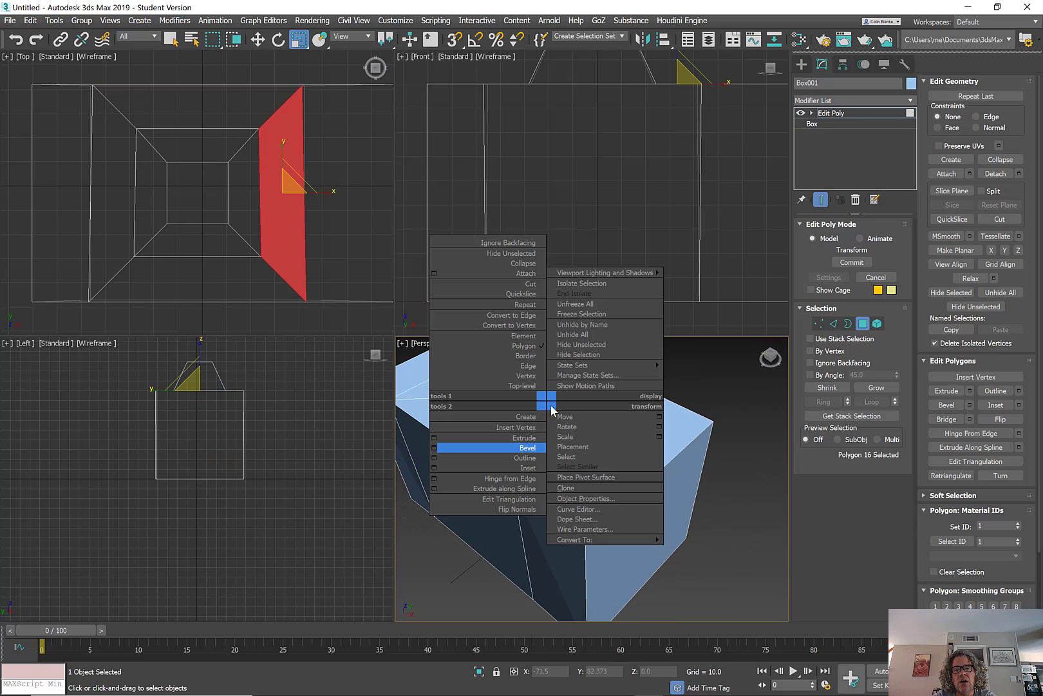
{"action": "left_click", "coordinate": [530, 284]}
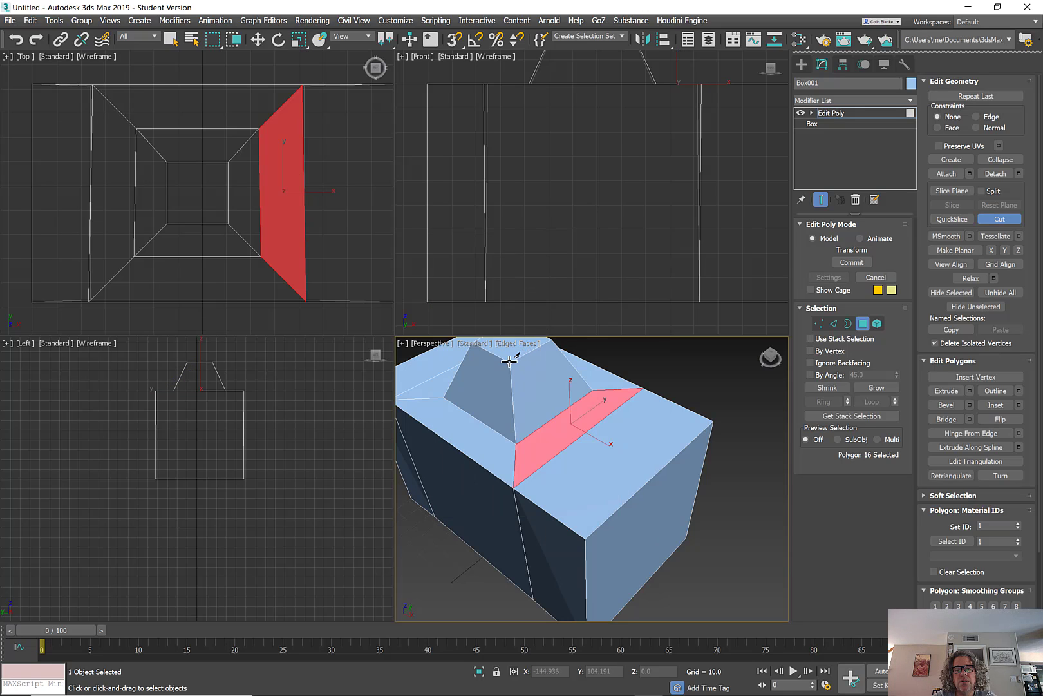
{"action": "left_click", "coordinate": [687, 538]}
{"action": "middle_click_drag", "start_coordinate": [665, 528], "coordinate": [637, 479], "text": "alt"}
{"action": "right_click", "coordinate": [654, 515]}
{"action": "scroll", "coordinate": [662, 537], "scroll_direction": "down", "scroll_amount": 3}
{"action": "middle_click_drag", "start_coordinate": [662, 538], "coordinate": [632, 497], "text": "alt"}
Switch to Vertex level and select the bottom corner vertex where the cut ends
{"action": "key", "text": "1"}
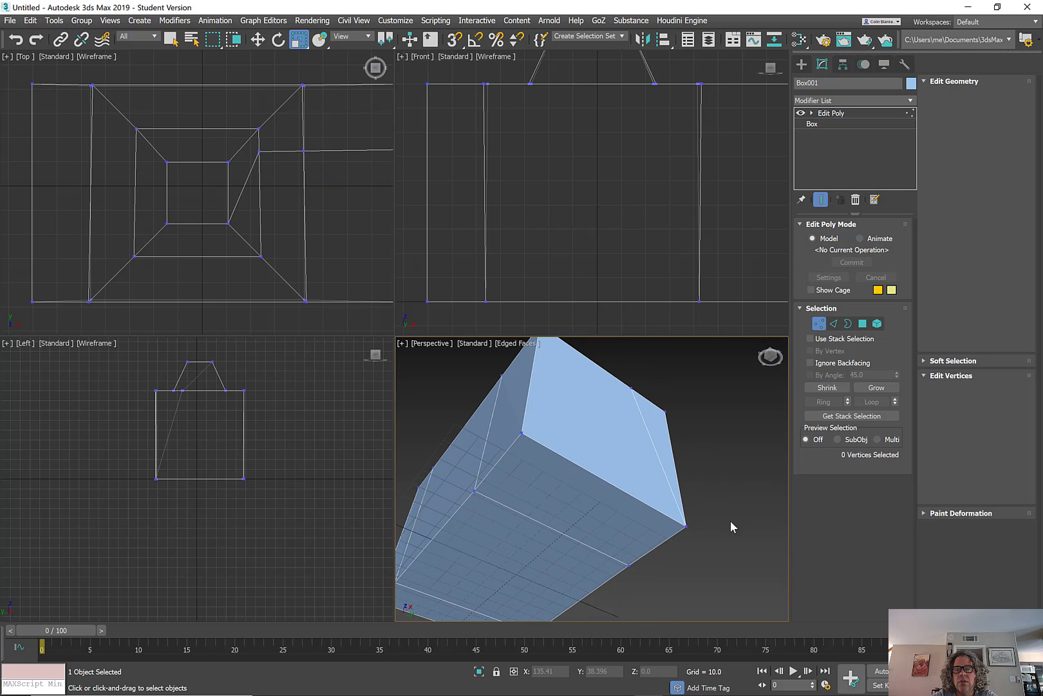
{"action": "left_click_drag", "start_coordinate": [728, 498], "coordinate": [678, 550]}
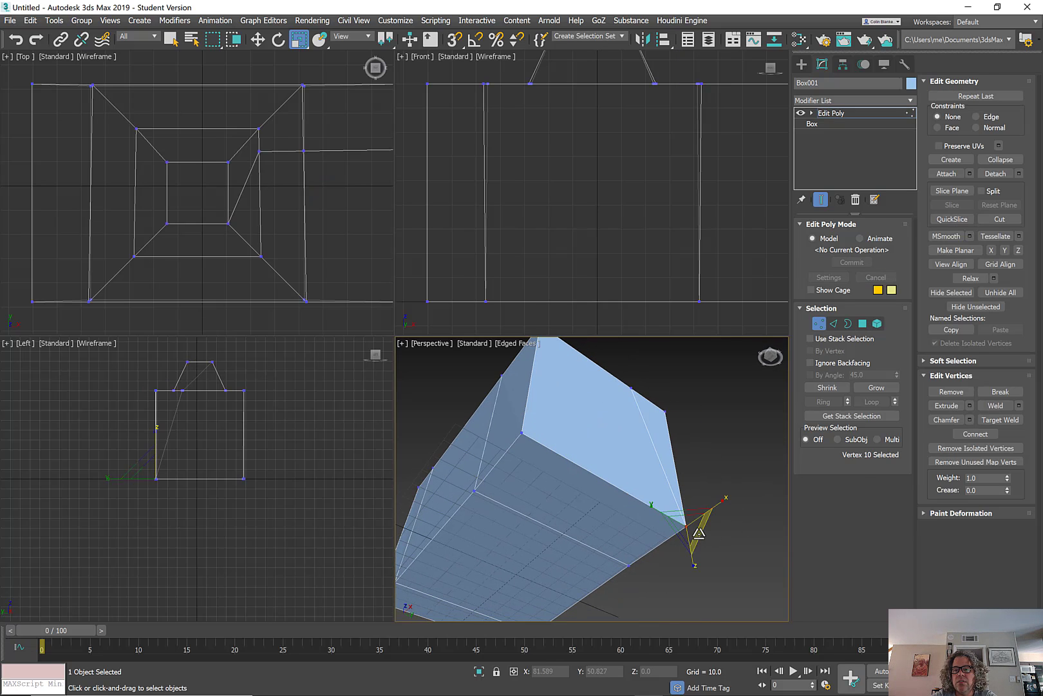
{"action": "middle_click_drag", "start_coordinate": [698, 480], "coordinate": [669, 489], "text": "alt"}
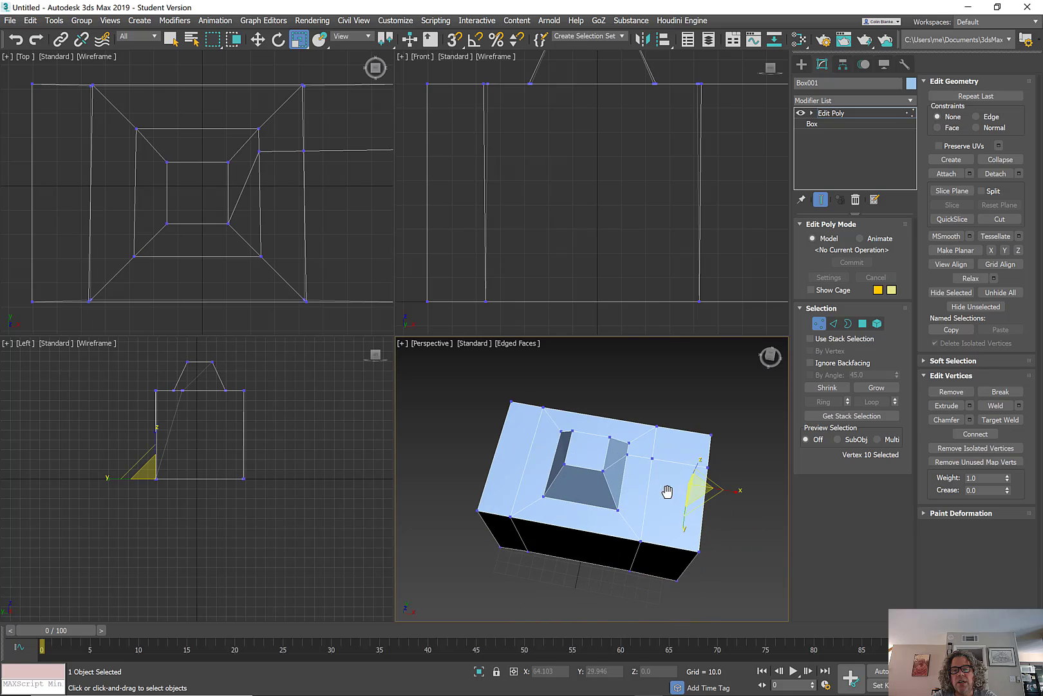
Return to Polygon level and select the lengthwise polygon loop starting from the border polygon on the negative X side
{"action": "left_click", "coordinate": [864, 327]}
{"action": "left_click", "coordinate": [644, 466]}
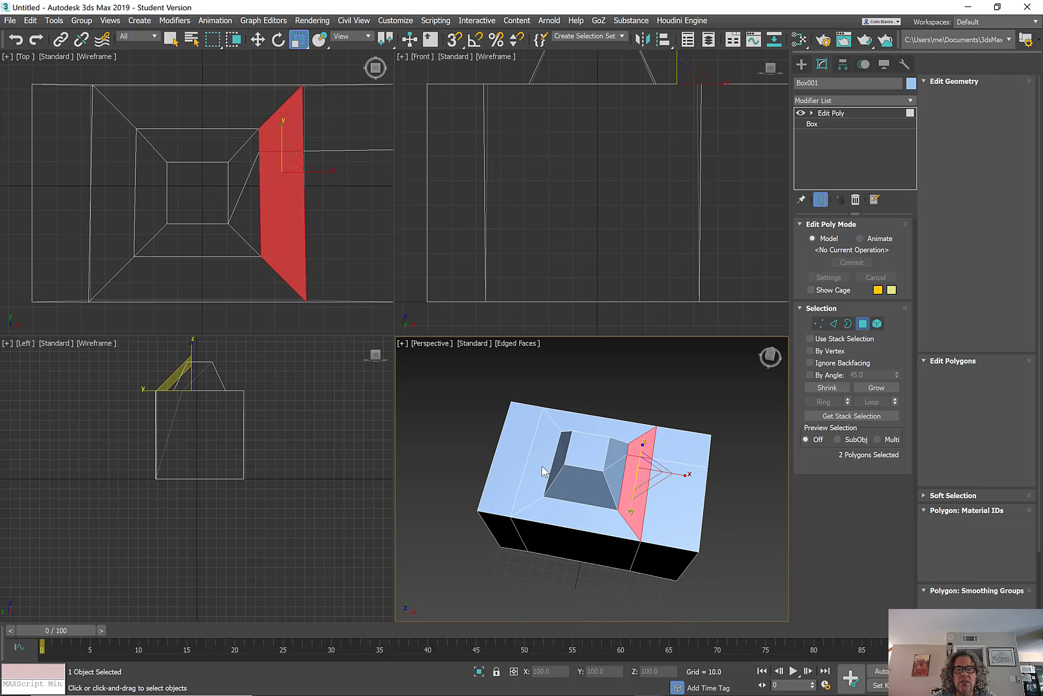
{"action": "left_click", "coordinate": [525, 460]}
{"action": "middle_click_drag", "start_coordinate": [525, 461], "coordinate": [653, 418], "text": "alt"}
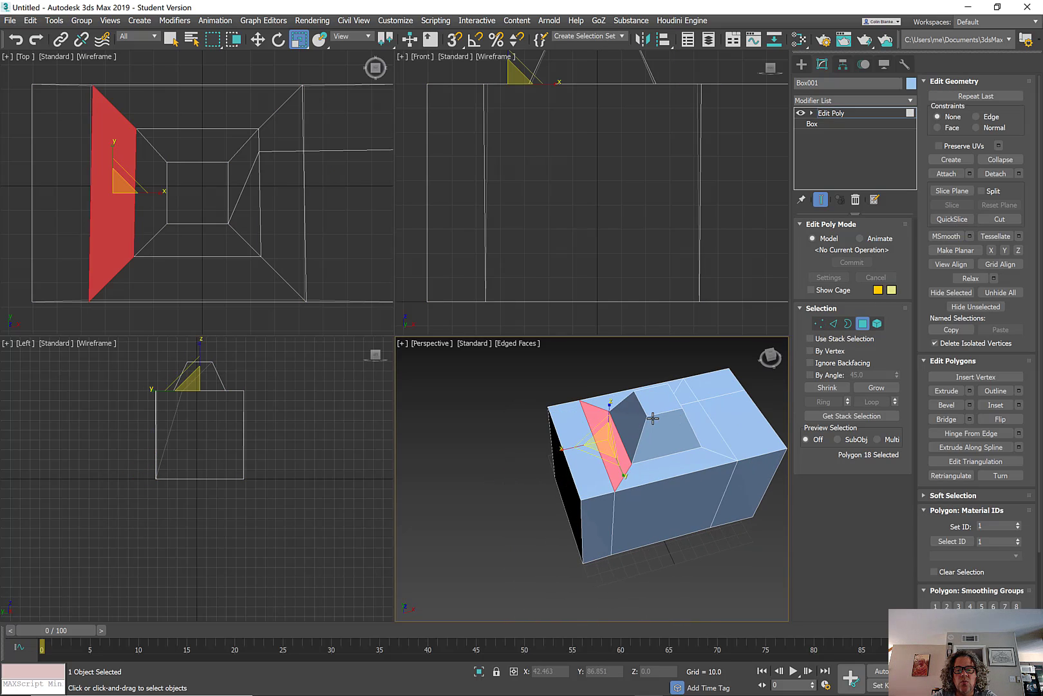
{"action": "left_click", "coordinate": [585, 476], "text": "shift"}
{"action": "middle_click_drag", "start_coordinate": [586, 476], "coordinate": [685, 472], "text": "alt"}
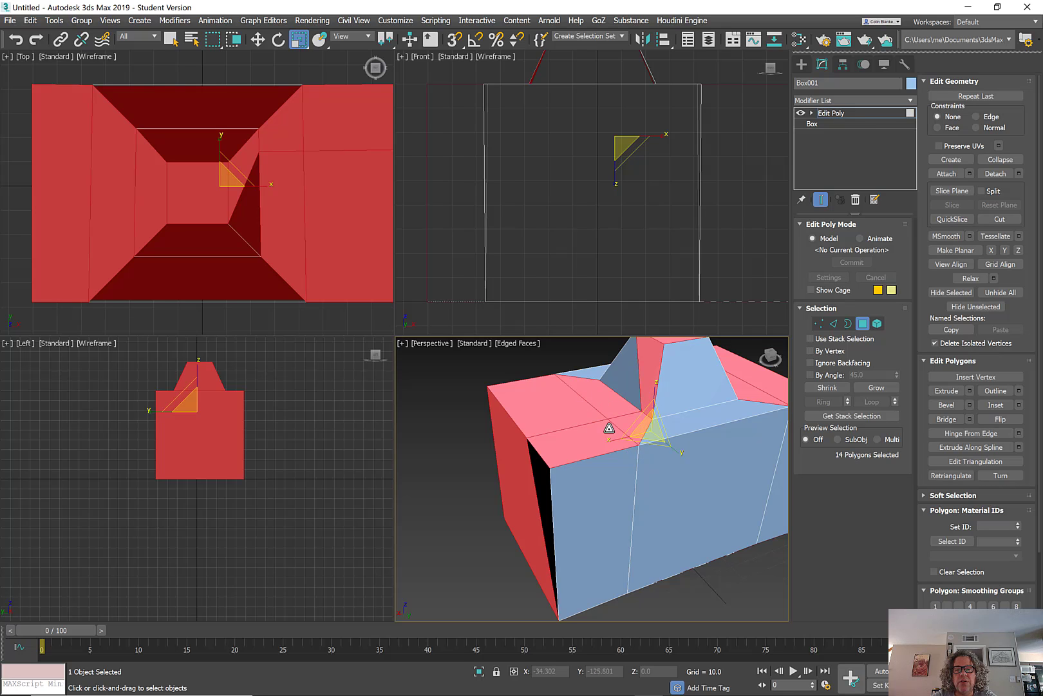
Remove a top polygon next to the cut from the loop selection
{"action": "middle_click_drag", "start_coordinate": [609, 428], "coordinate": [681, 465], "text": "alt"}
{"action": "left_click", "coordinate": [619, 442], "text": "alt"}
{"action": "left_click", "coordinate": [613, 442]}
Undo the selection changes and the cut across the box, then clear the polygon selection
{"action": "scroll", "coordinate": [614, 442], "scroll_direction": "down", "scroll_amount": 4}
{"action": "key", "text": "ctrl+z"}
{"action": "key", "text": "ctrl+z"}
{"action": "key", "text": "ctrl+z"}
{"action": "key", "text": "ctrl+z"}
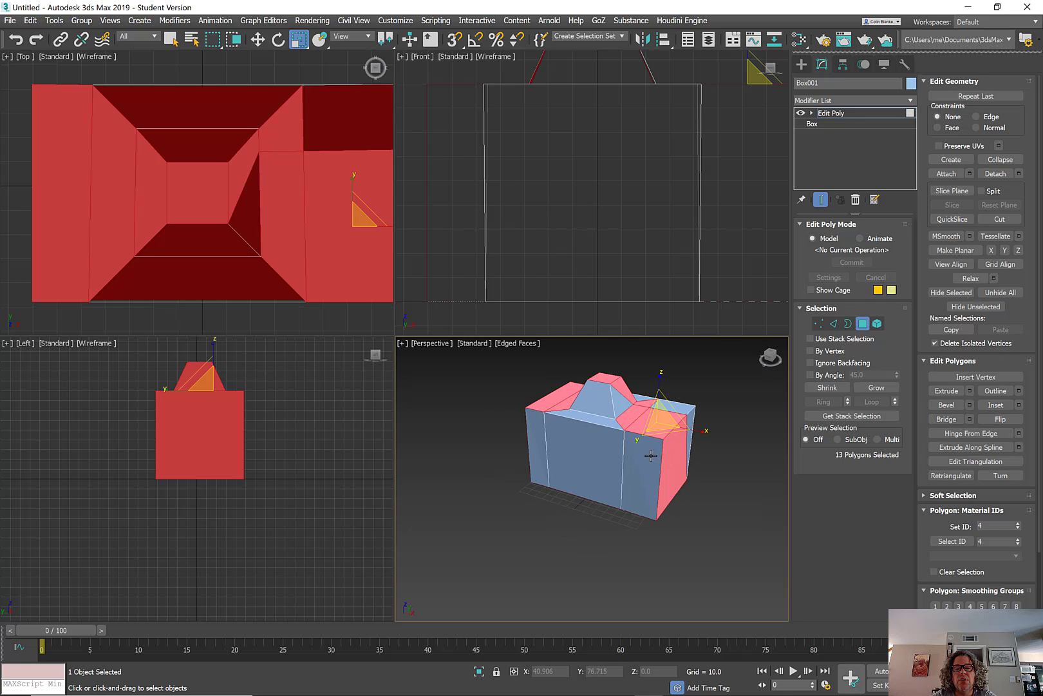
{"action": "key", "text": "ctrl+z"}
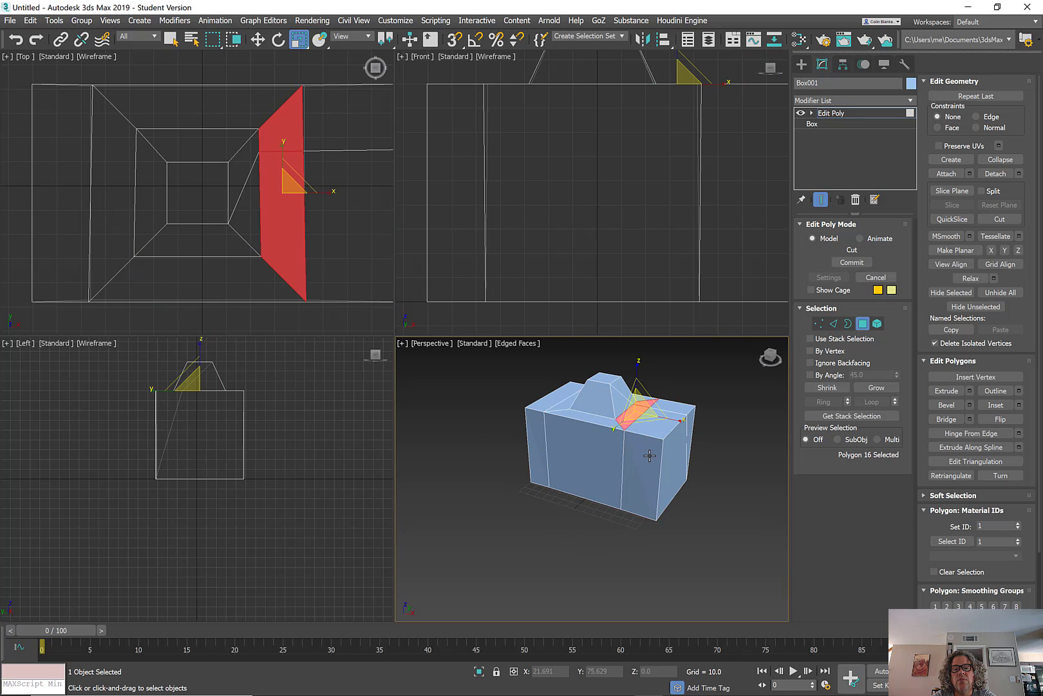
{"action": "mouse_move", "coordinate": [649, 455]}
{"action": "middle_mouse_down", "text": "alt"}
{"action": "mouse_move", "coordinate": [621, 472]}
{"action": "mouse_move", "coordinate": [624, 510]}
{"action": "mouse_move", "coordinate": [647, 474]}
{"action": "middle_mouse_up", "text": "alt"}
{"action": "left_click", "coordinate": [653, 545]}
{"action": "middle_click_drag", "start_coordinate": [647, 473], "coordinate": [653, 531]}
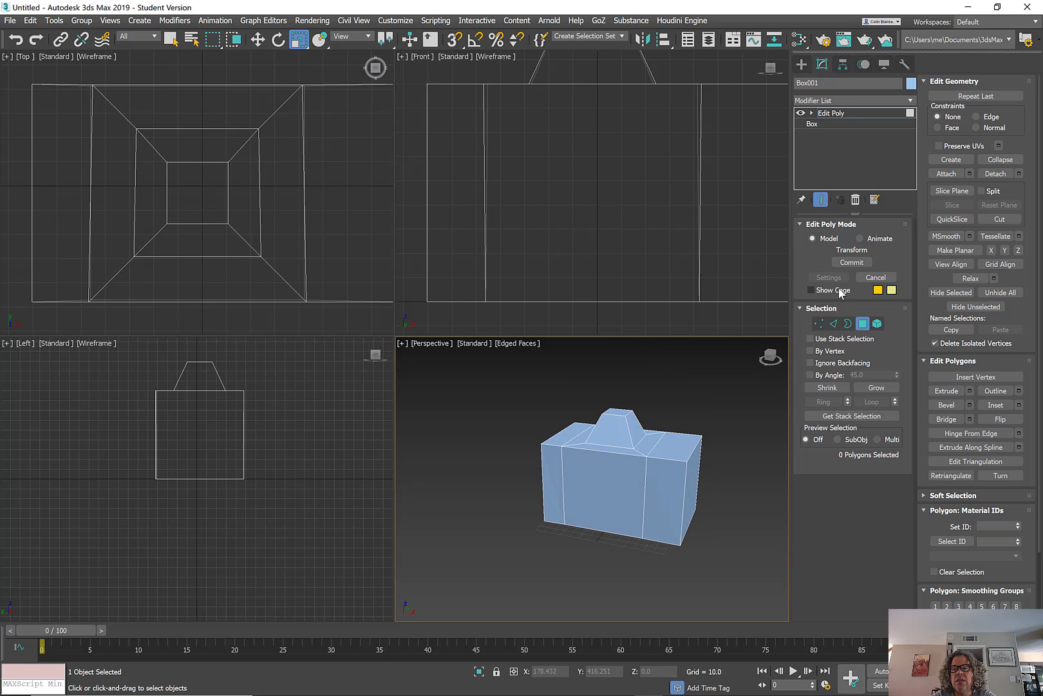
Select the large middle polygon on the box's front side at Polygon level
{"action": "left_click", "coordinate": [864, 327]}
{"action": "mouse_move", "coordinate": [653, 476]}
{"action": "middle_mouse_down"}
{"action": "mouse_move", "coordinate": [605, 434]}
{"action": "mouse_move", "coordinate": [647, 461]}
{"action": "middle_mouse_up"}
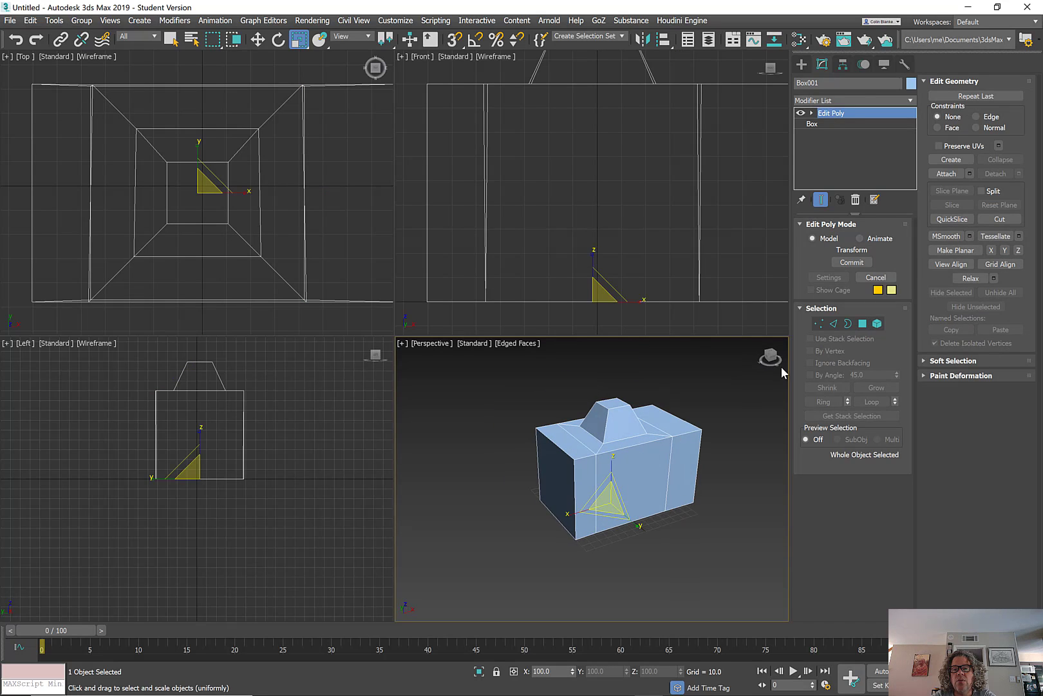
{"action": "left_click", "coordinate": [863, 325]}
{"action": "left_click", "coordinate": [584, 477]}
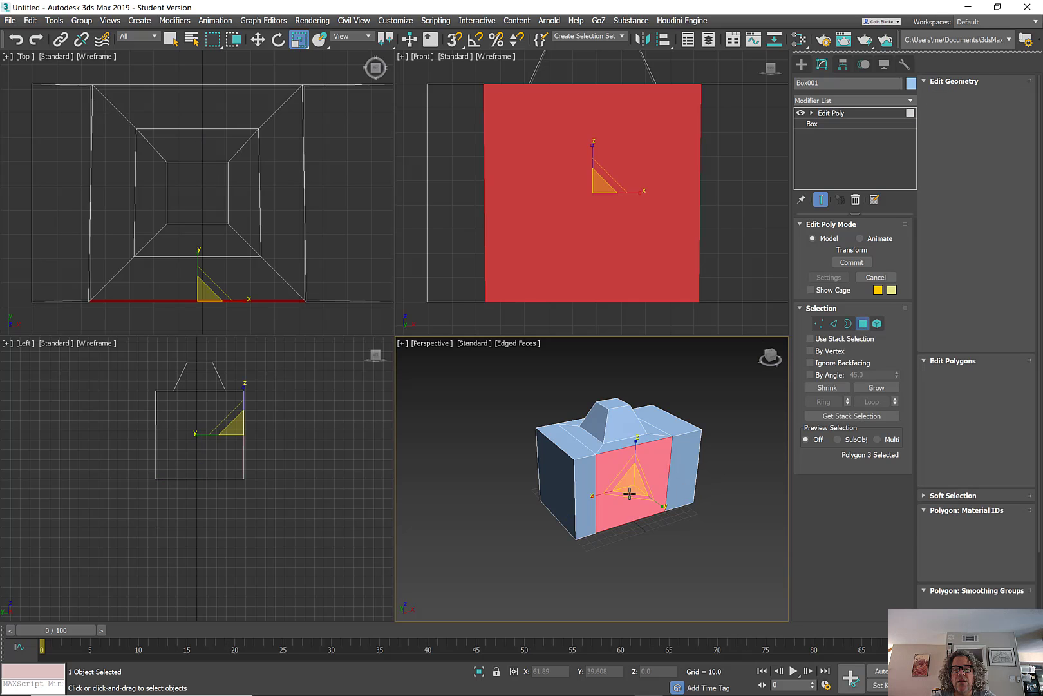
{"action": "middle_click_drag", "start_coordinate": [584, 476], "coordinate": [625, 477], "text": "alt"}
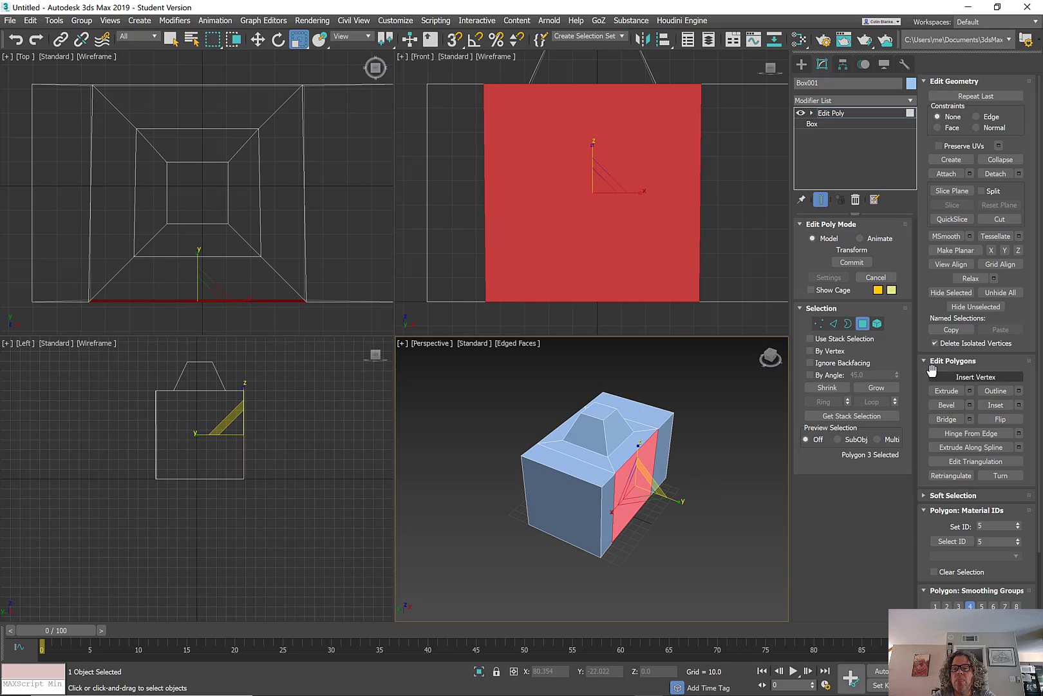
Extrude the selected front polygon outward with a height of 39.689, using the numeric Extrude settings
{"action": "right_click", "coordinate": [649, 462]}
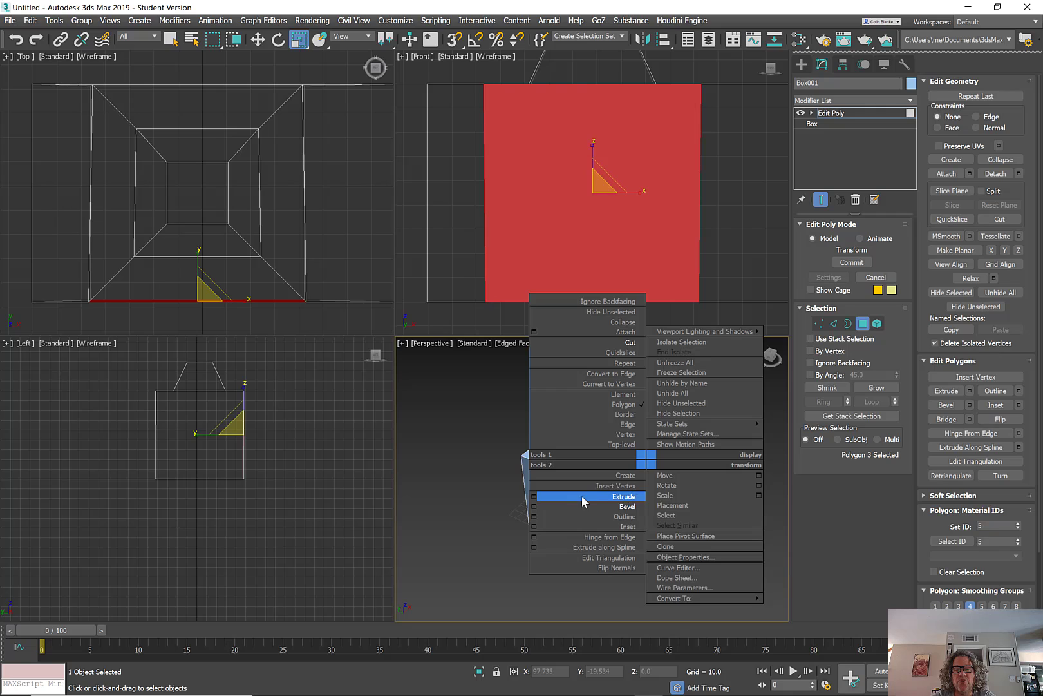
{"action": "left_click", "coordinate": [534, 497]}
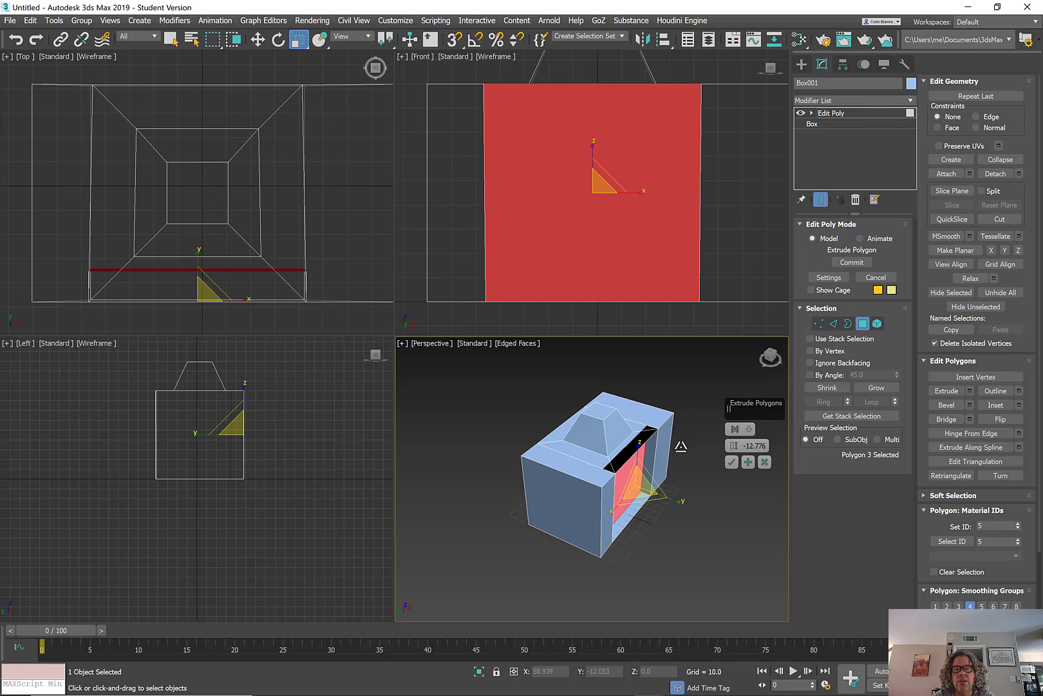
{"action": "middle_click_drag", "start_coordinate": [589, 488], "coordinate": [496, 469]}
{"action": "left_click_drag", "start_coordinate": [724, 483], "coordinate": [715, 460]}
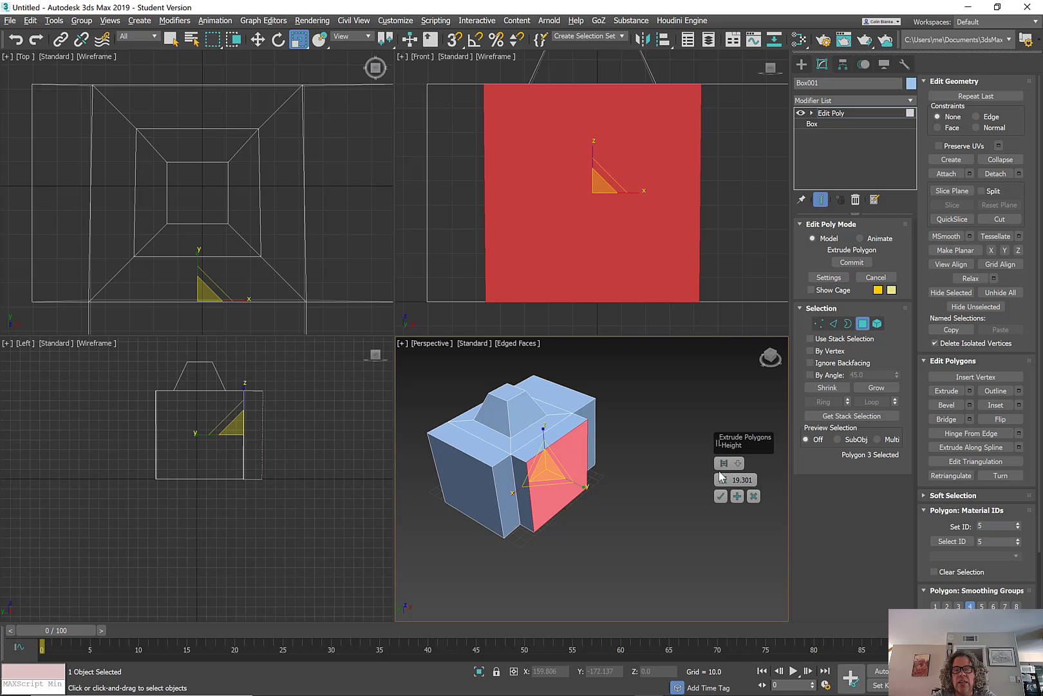
{"action": "left_click", "coordinate": [722, 496]}
{"action": "key", "text": "ctrl+z"}
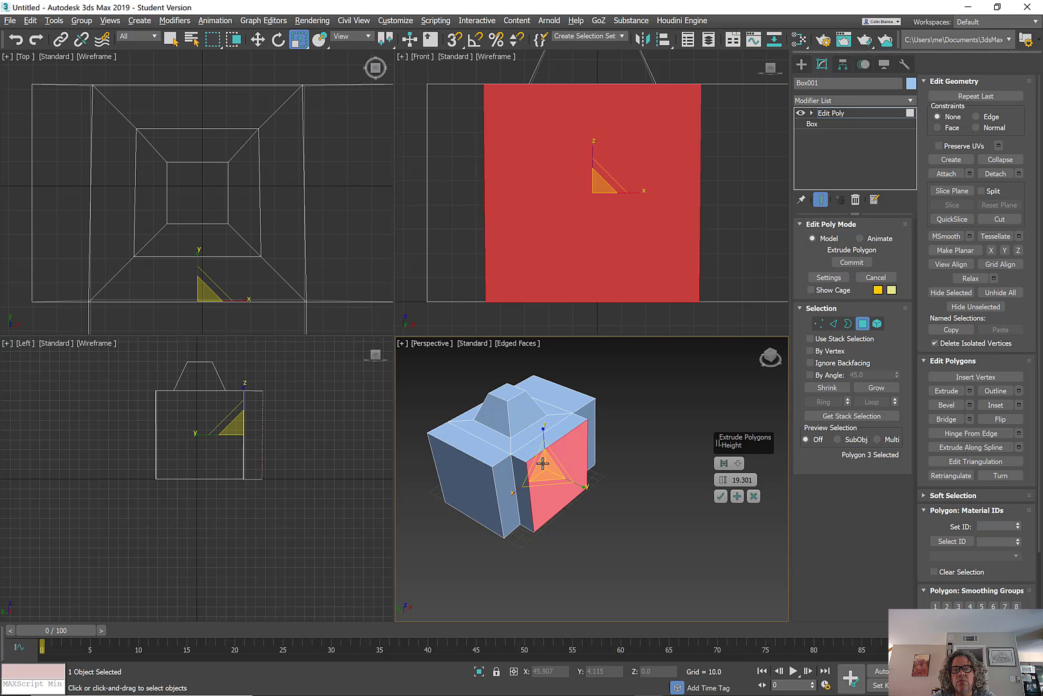
{"action": "left_click_drag", "start_coordinate": [722, 485], "coordinate": [717, 456]}
{"action": "left_click", "coordinate": [720, 496]}
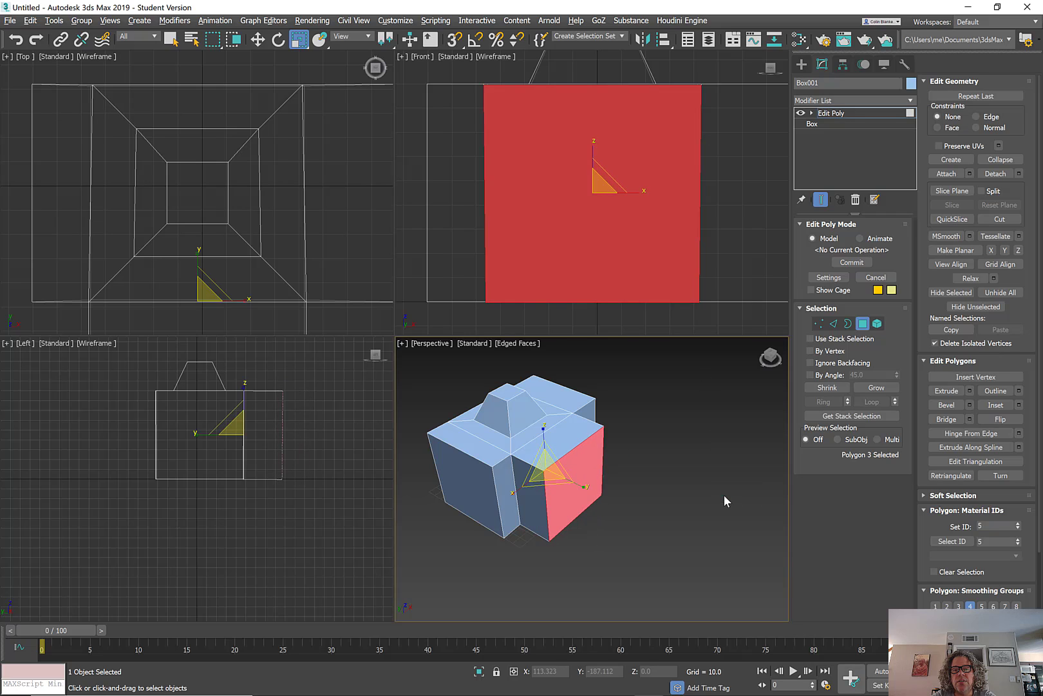
Start a numeric Bevel on the extruded front polygon with height 10.331 and outline -13.048
{"action": "right_click", "coordinate": [605, 449]}
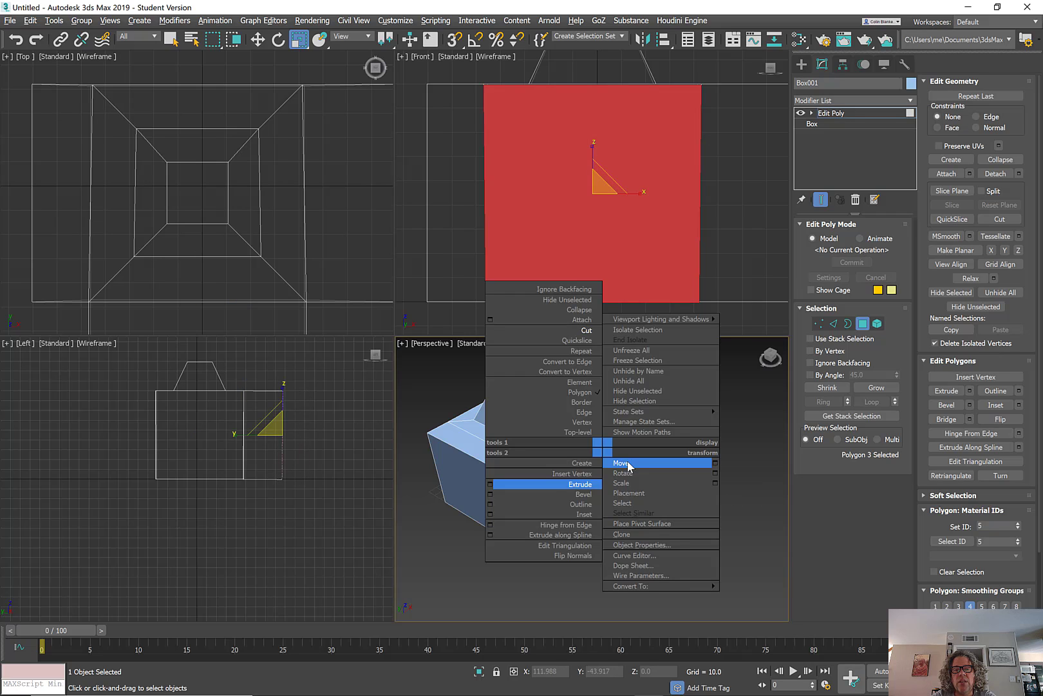
{"action": "left_click", "coordinate": [495, 495]}
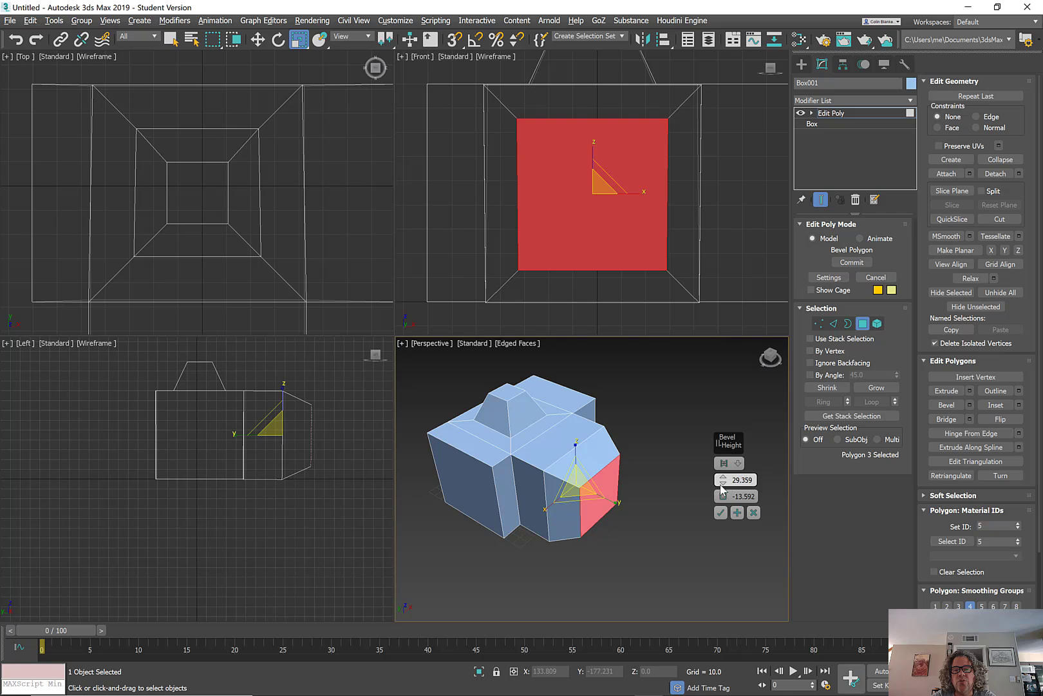
{"action": "mouse_move", "coordinate": [722, 485]}
{"action": "left_mouse_down"}
{"action": "mouse_move", "coordinate": [708, 512]}
{"action": "mouse_move", "coordinate": [719, 525]}
{"action": "mouse_move", "coordinate": [722, 490]}
{"action": "left_mouse_up"}
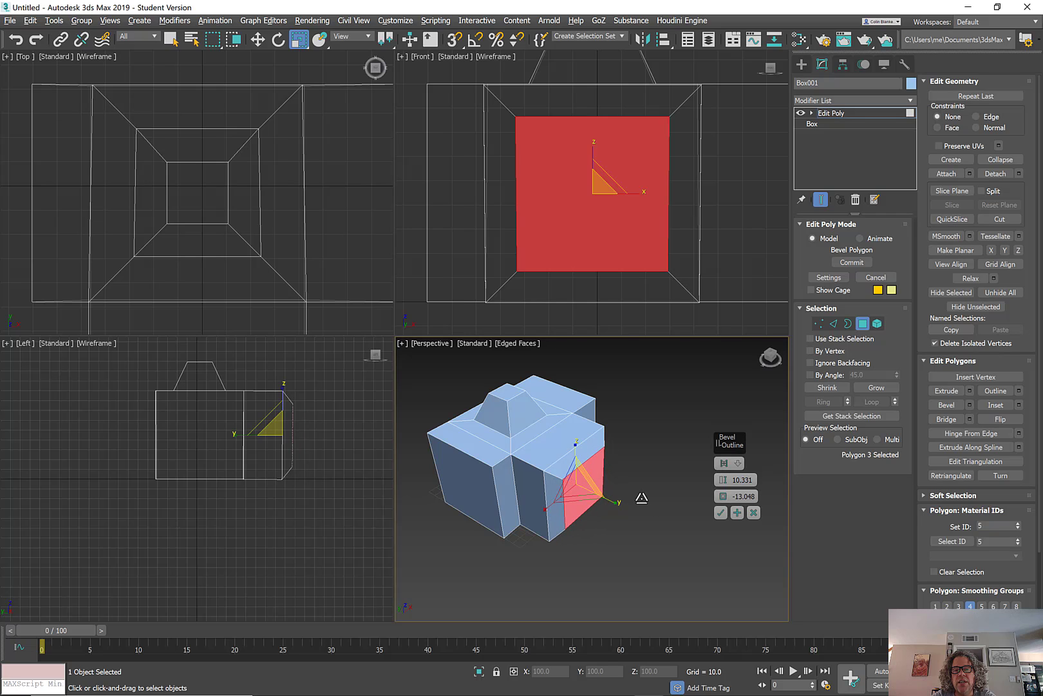
{"action": "middle_click_drag", "start_coordinate": [587, 524], "coordinate": [601, 475], "text": "alt"}
{"action": "middle_click_drag", "start_coordinate": [601, 475], "coordinate": [599, 482], "text": "alt"}
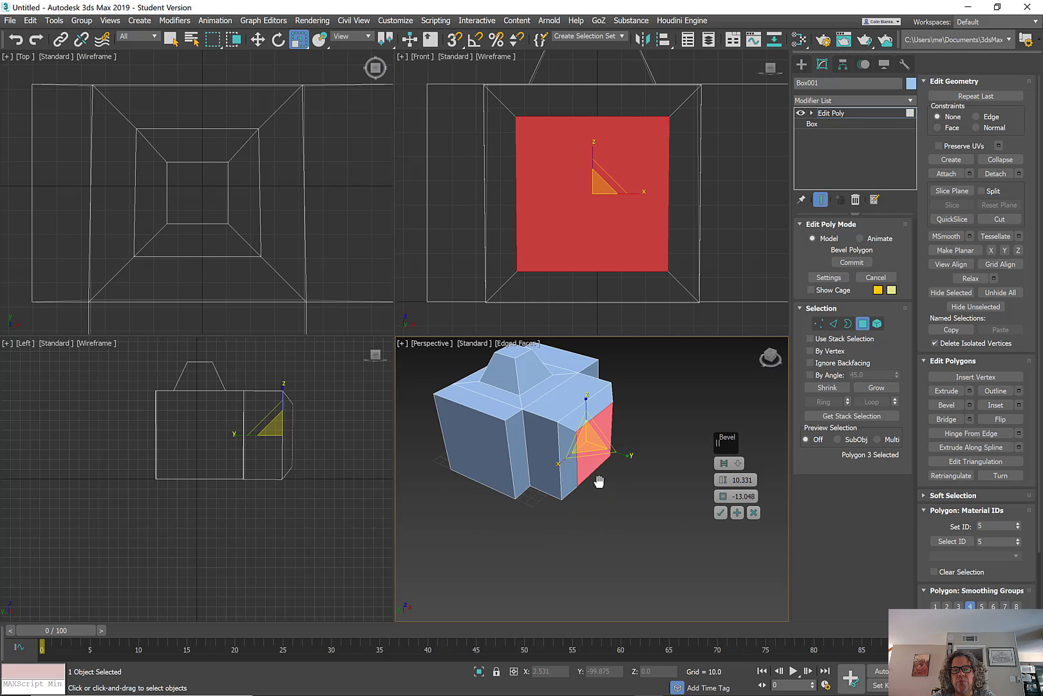
Apply the bevel three times in succession, continuing with the same values until a fourth bevel is previewed
{"action": "left_click", "coordinate": [737, 512]}
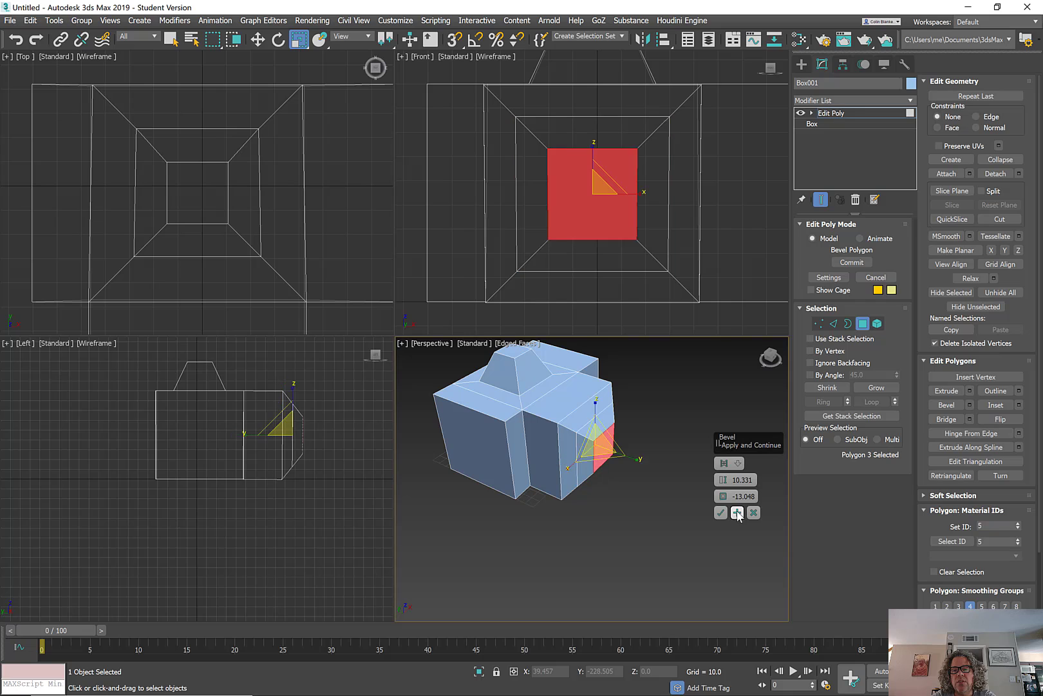
{"action": "middle_click_drag", "start_coordinate": [628, 485], "coordinate": [579, 454], "text": "alt"}
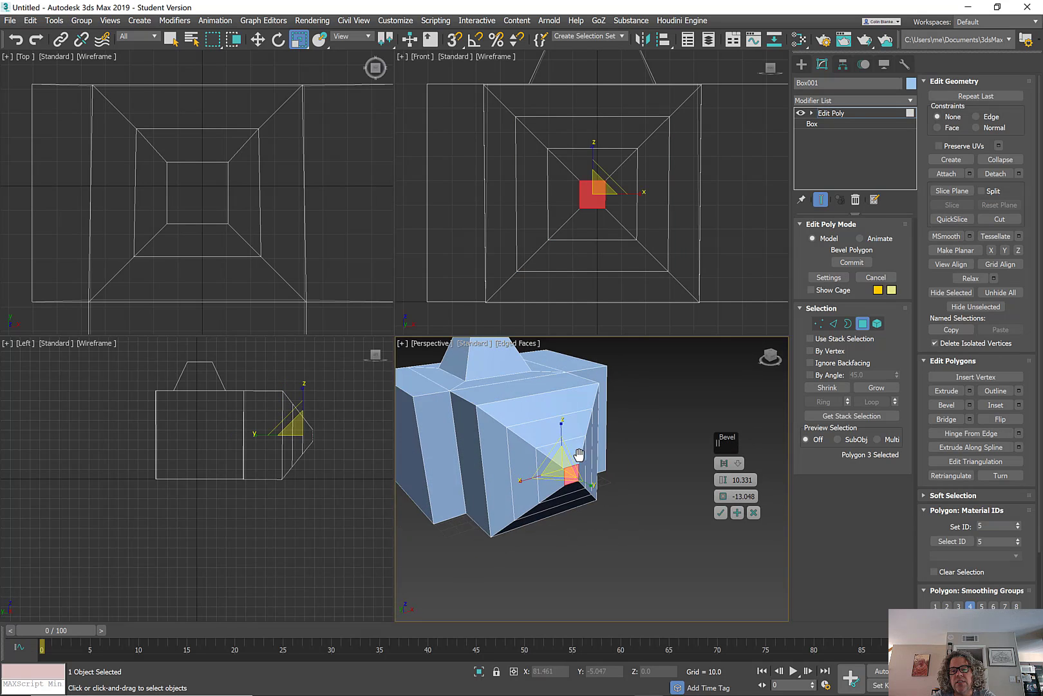
{"action": "left_click", "coordinate": [737, 513]}
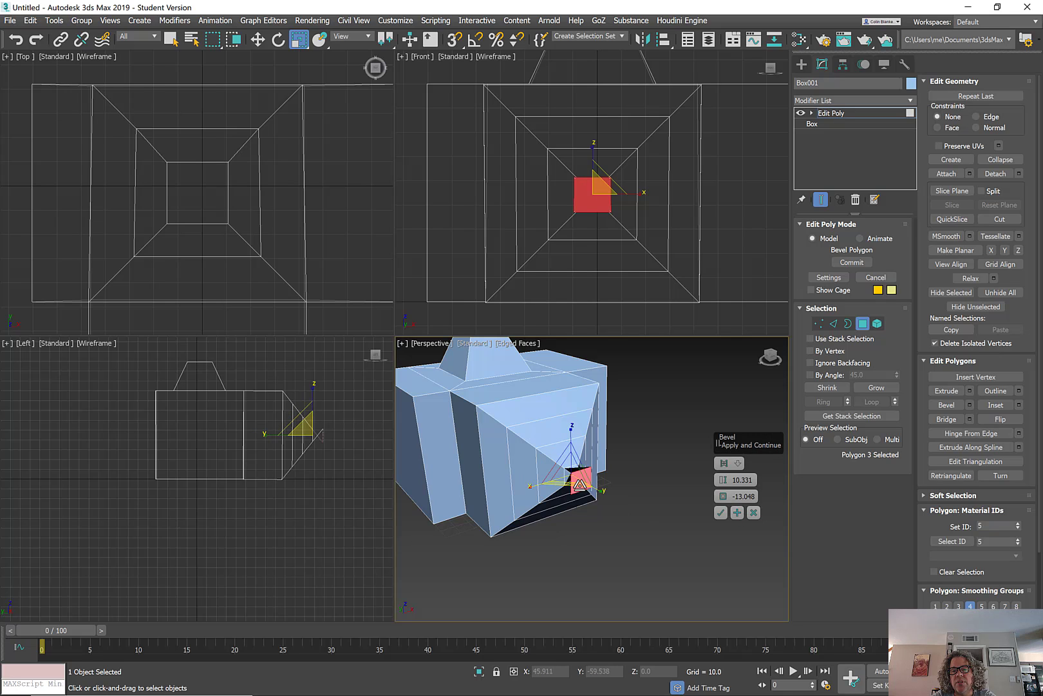
Finish the last bevel at the tip with height 4.622 and outline -4.893
{"action": "scroll", "coordinate": [581, 489], "scroll_direction": "up", "scroll_amount": 5}
{"action": "middle_click_drag", "start_coordinate": [580, 490], "coordinate": [560, 461], "text": "alt"}
{"action": "key", "text": "q"}
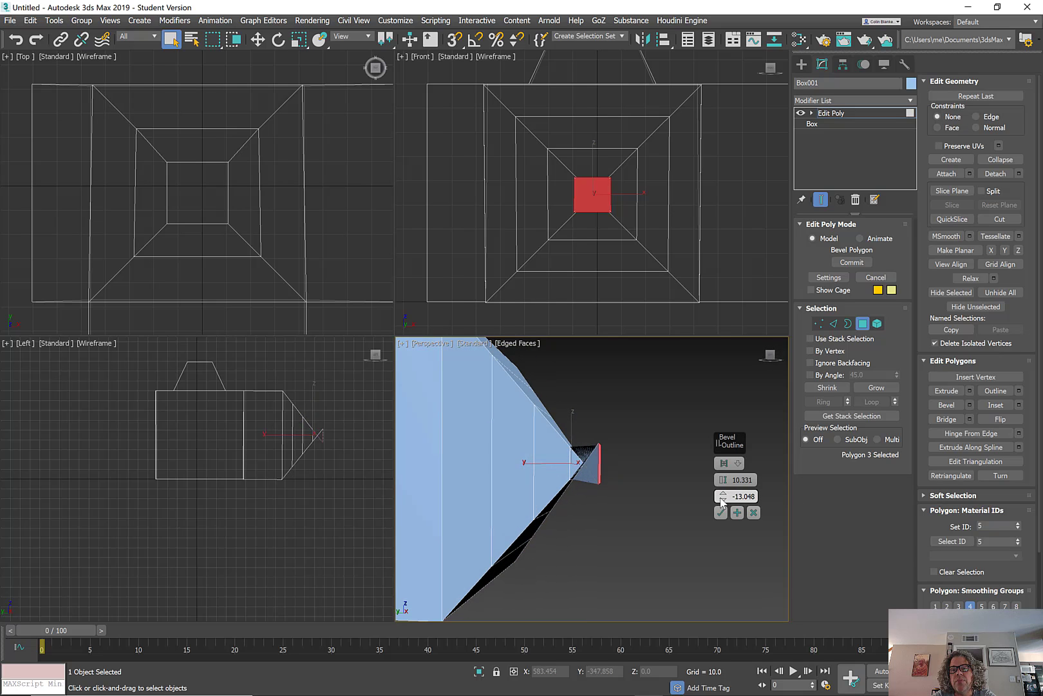
{"action": "mouse_move", "coordinate": [724, 497]}
{"action": "left_mouse_down"}
{"action": "mouse_move", "coordinate": [724, 511]}
{"action": "mouse_move", "coordinate": [723, 489]}
{"action": "left_mouse_up"}
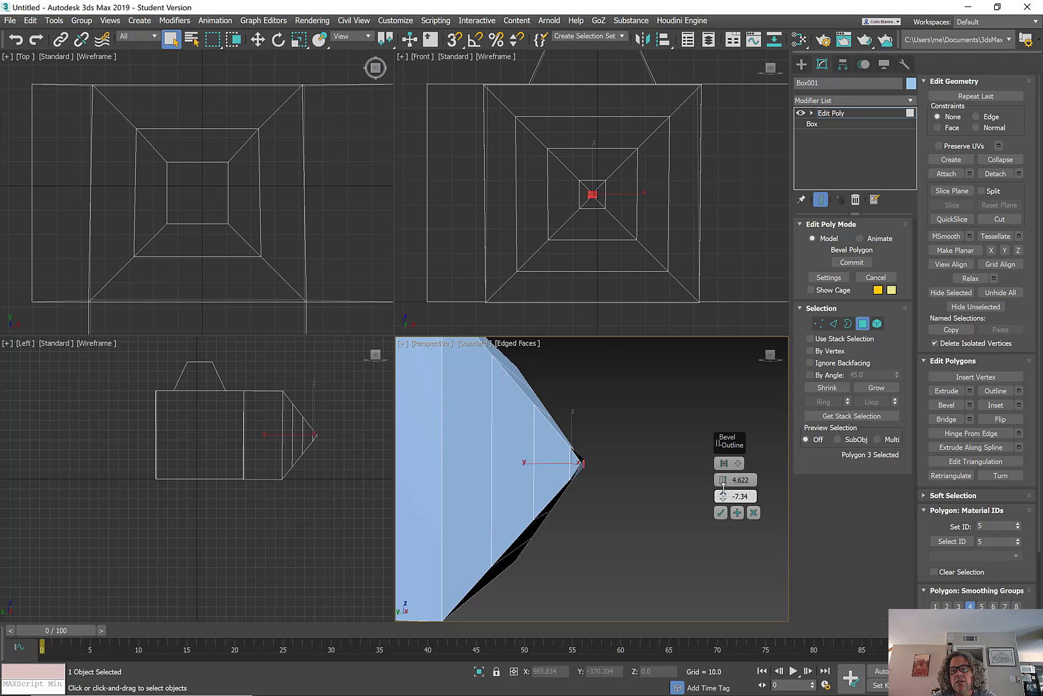
{"action": "middle_click_drag", "start_coordinate": [599, 451], "coordinate": [551, 492], "text": "alt"}
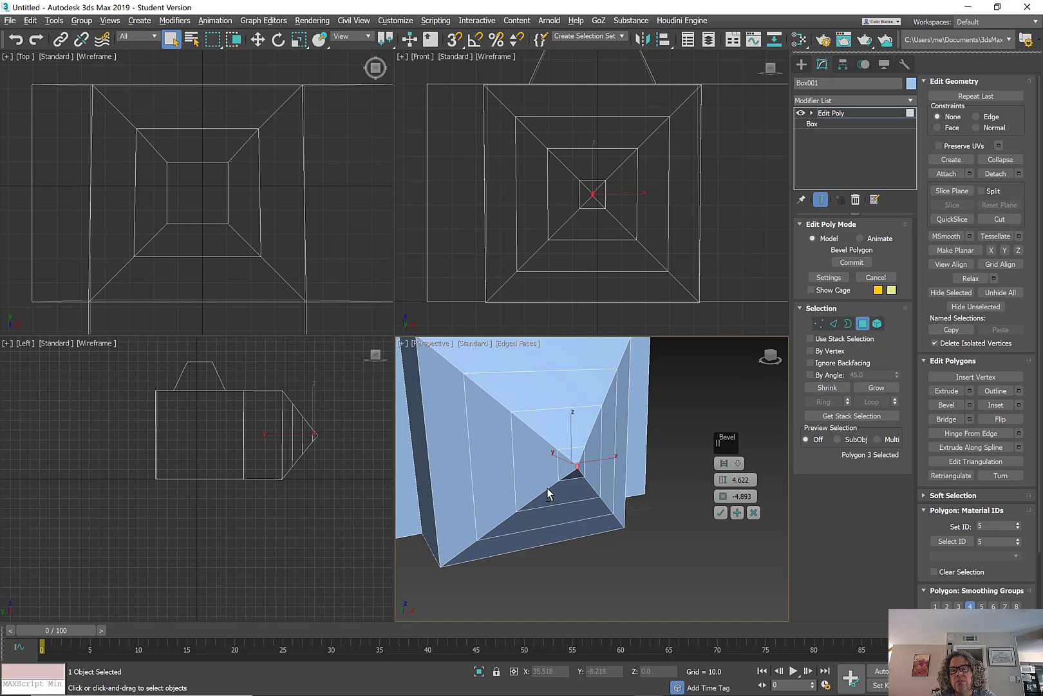
{"action": "left_click", "coordinate": [721, 512]}
Select the box's end polygon on the positive X side and extrude it by 39.689
{"action": "middle_click_drag", "start_coordinate": [667, 514], "coordinate": [630, 546]}
{"action": "scroll", "coordinate": [580, 522], "scroll_direction": "down", "scroll_amount": 4}
{"action": "middle_click_drag", "start_coordinate": [541, 515], "coordinate": [692, 503], "text": "alt"}
{"action": "middle_click_drag", "start_coordinate": [692, 503], "coordinate": [644, 531]}
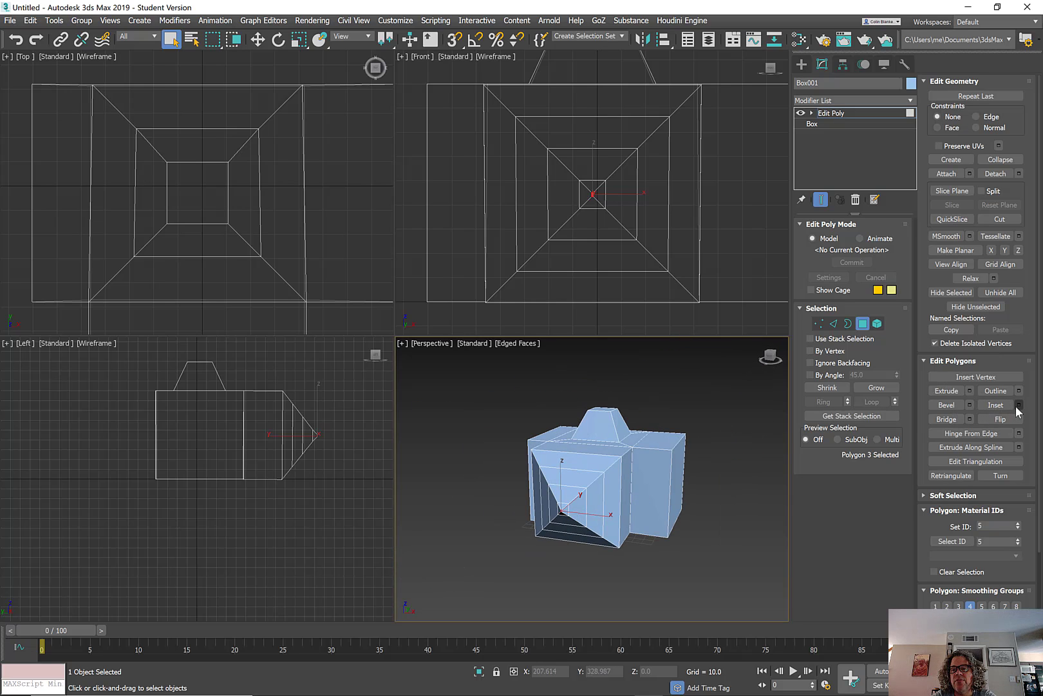
{"action": "left_click", "coordinate": [679, 462]}
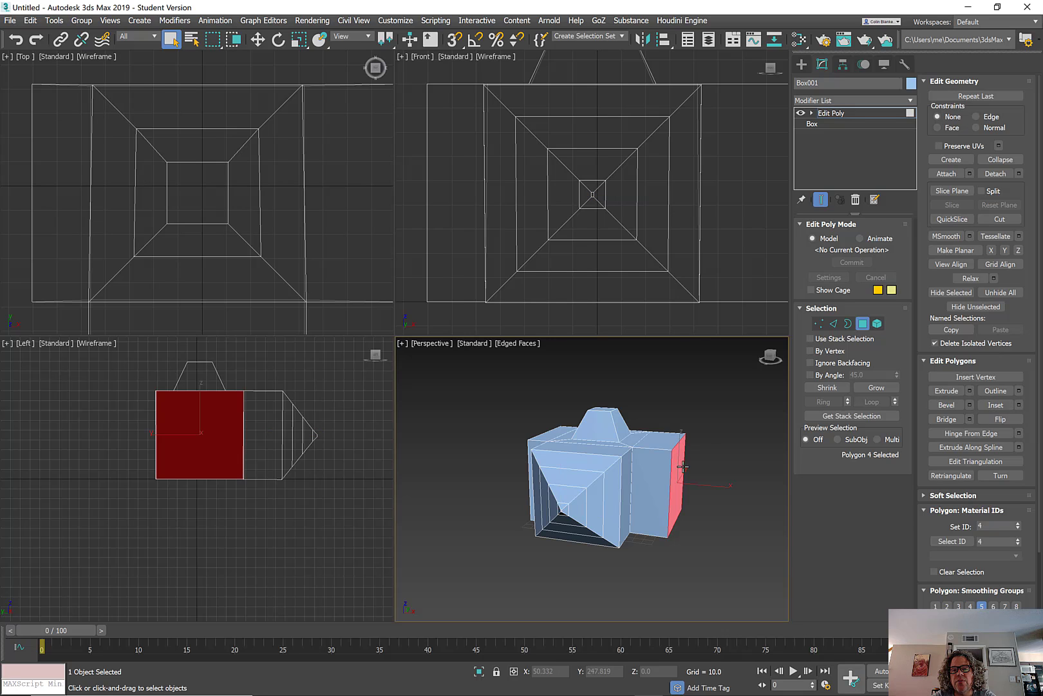
{"action": "middle_click_drag", "start_coordinate": [679, 462], "coordinate": [611, 489], "text": "alt"}
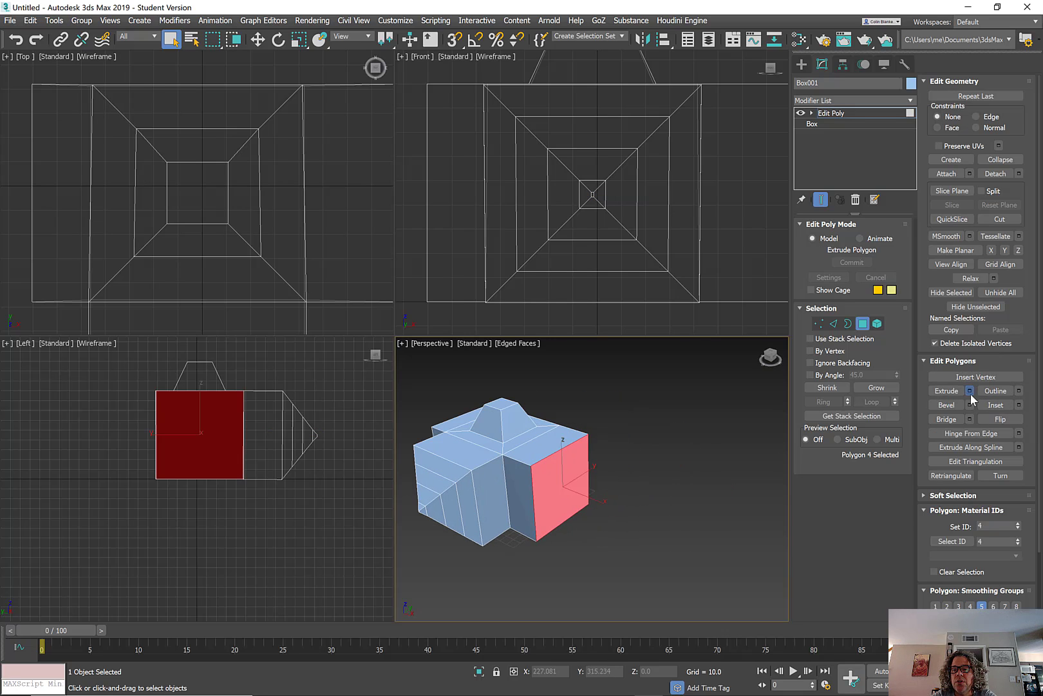
{"action": "left_click", "coordinate": [970, 391]}
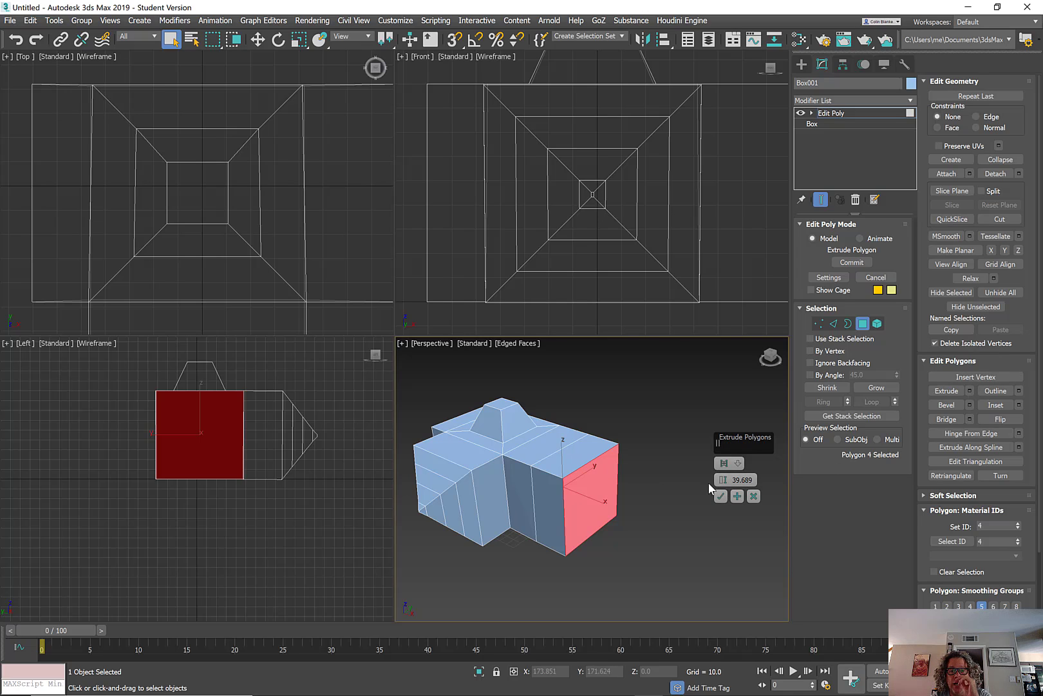
{"action": "left_click", "coordinate": [719, 495]}
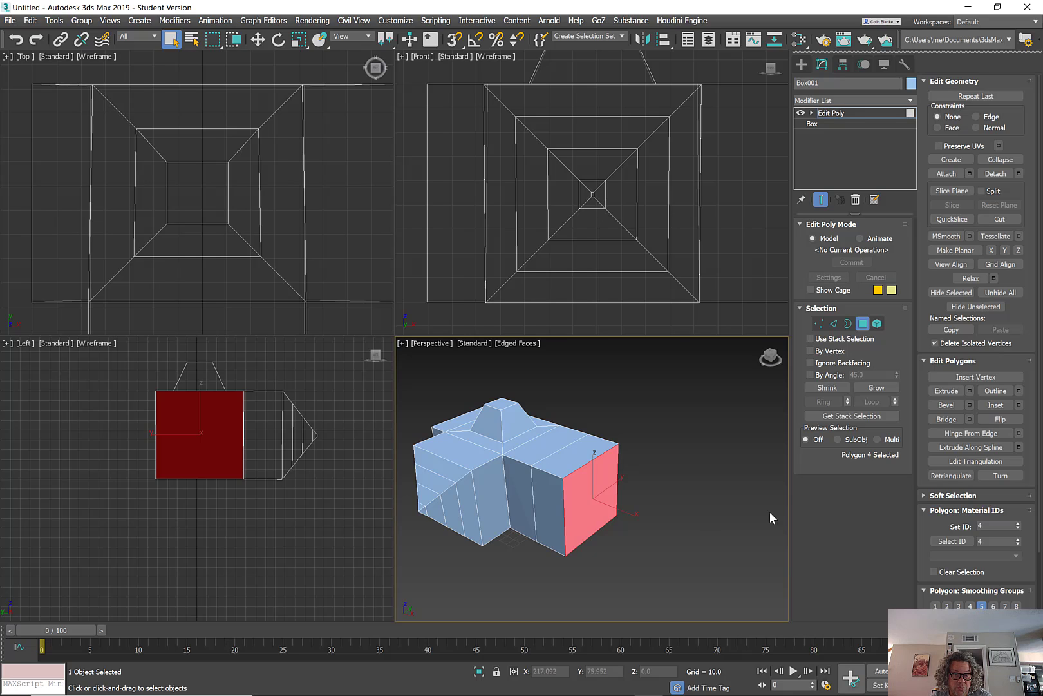
{"action": "left_click", "coordinate": [822, 684]}
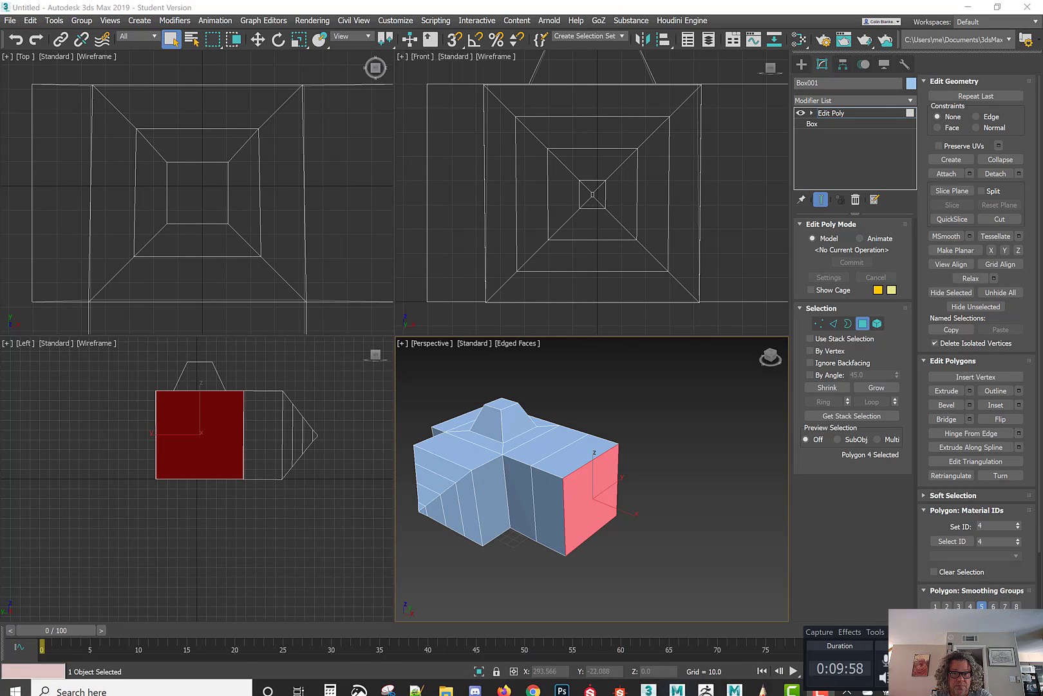